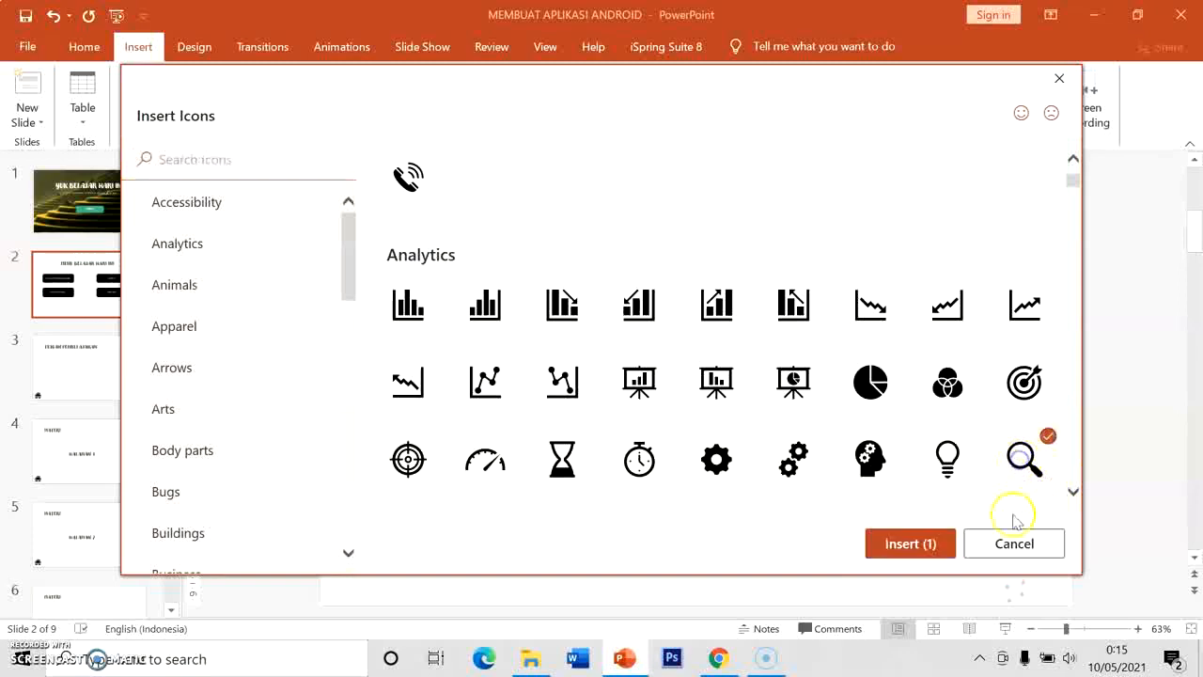
- Insert the magnifying glass icon on slide 2 and move it to the slide's lower-right corner
left_click(908, 543)
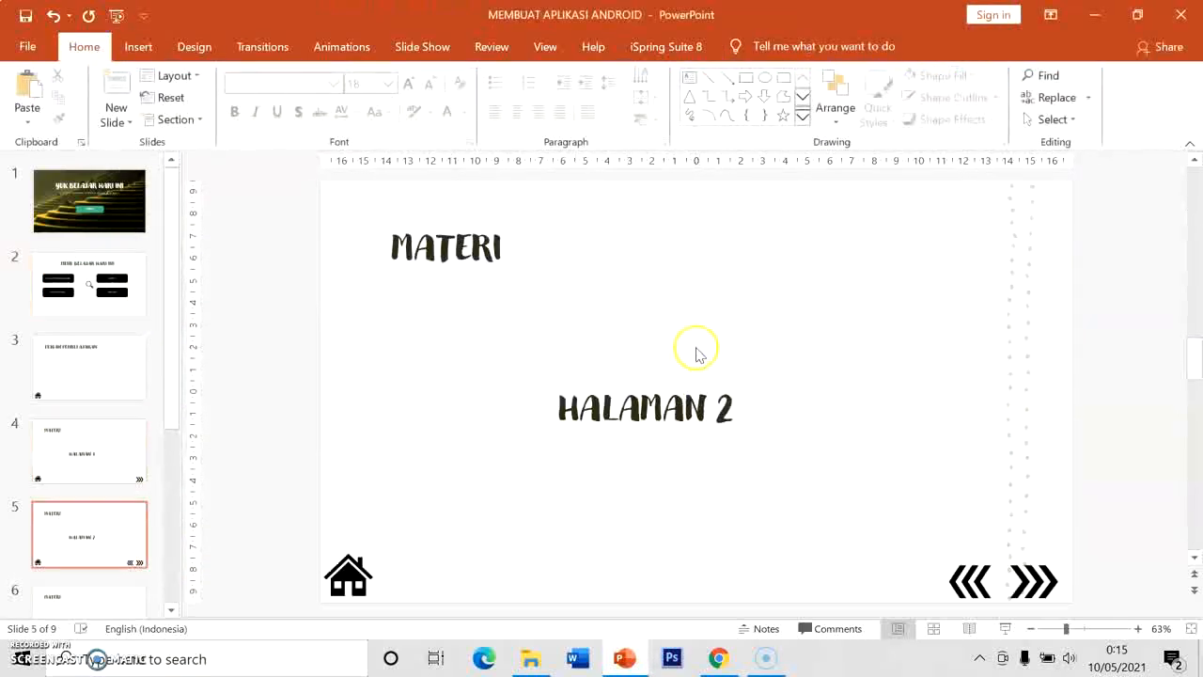
left_click(107, 310)
left_click_drag(684, 413, 1030, 562)
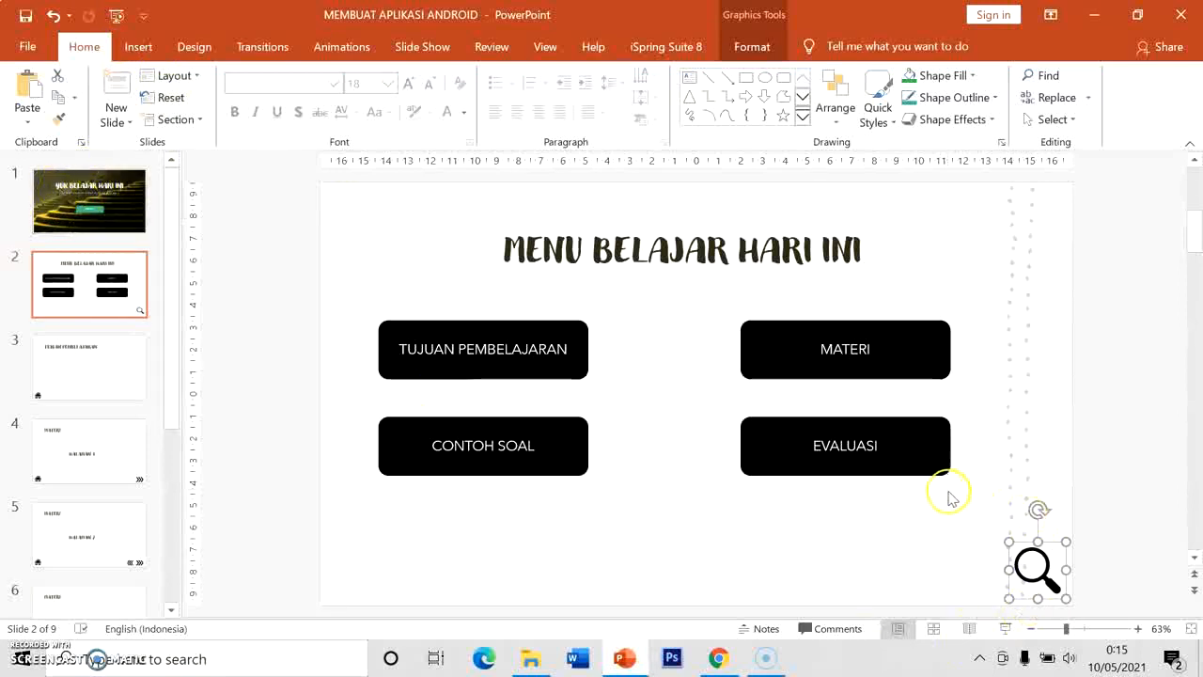
- Hyperlink the magnifying glass icon to slide 1, YUK BELAJAR HARI INI, in this document
right_click(1034, 564)
left_click(1069, 429)
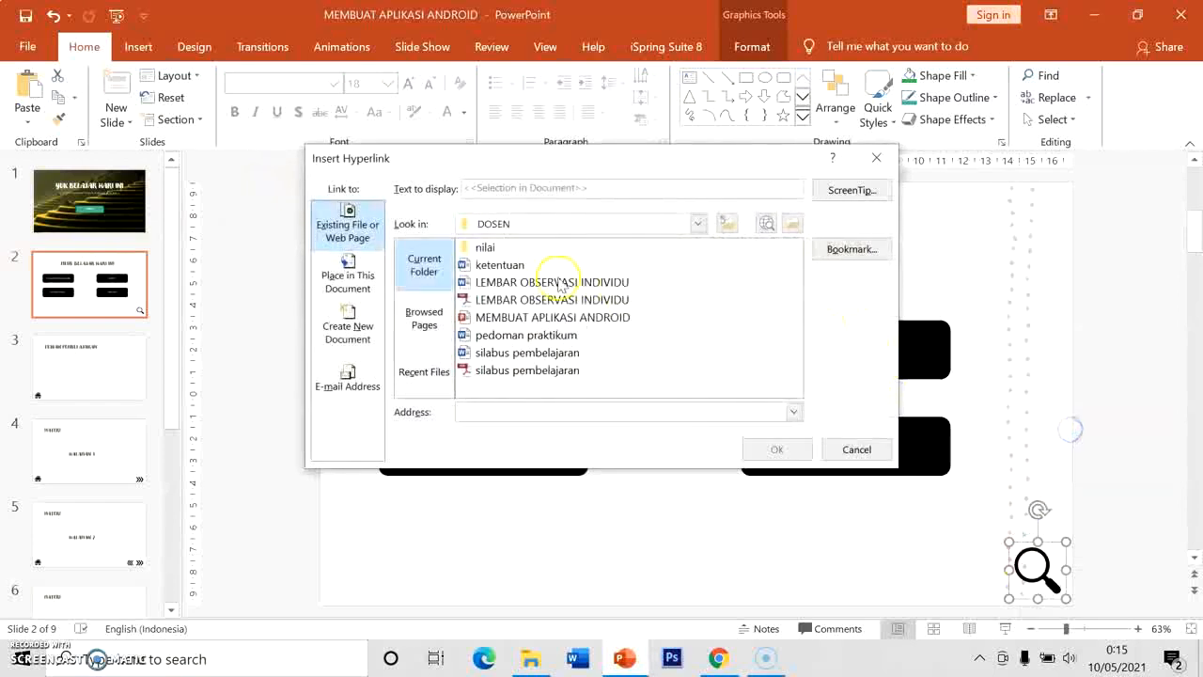
left_click(347, 271)
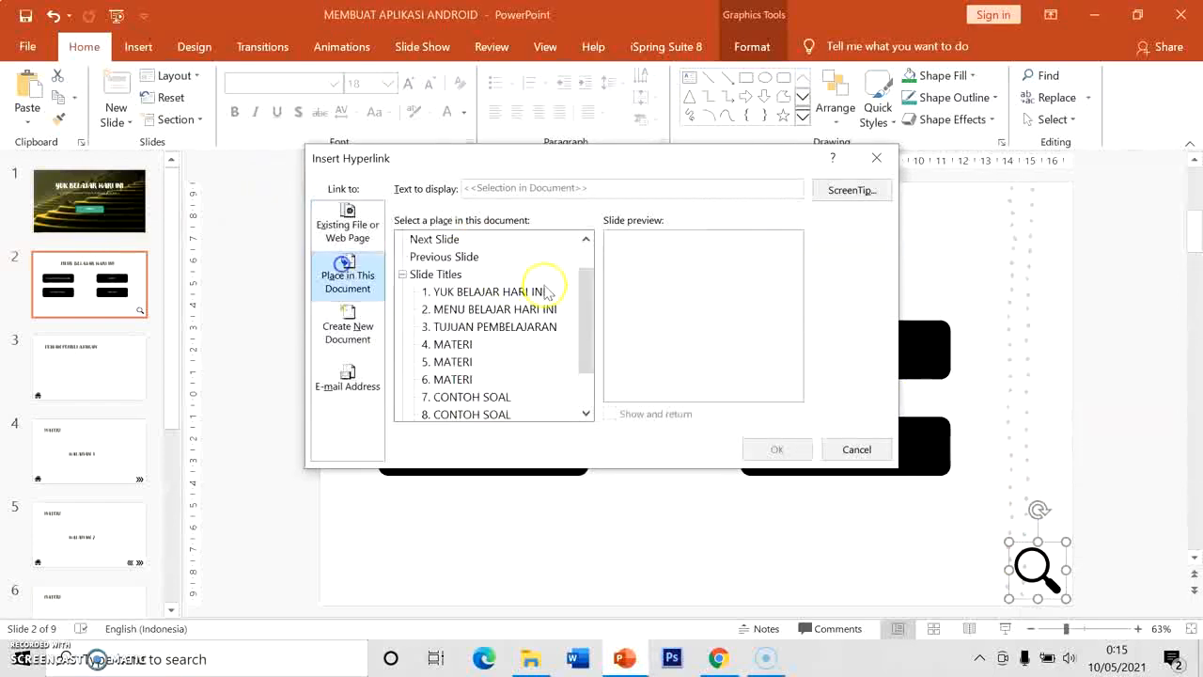
left_click(460, 292)
left_click(769, 447)
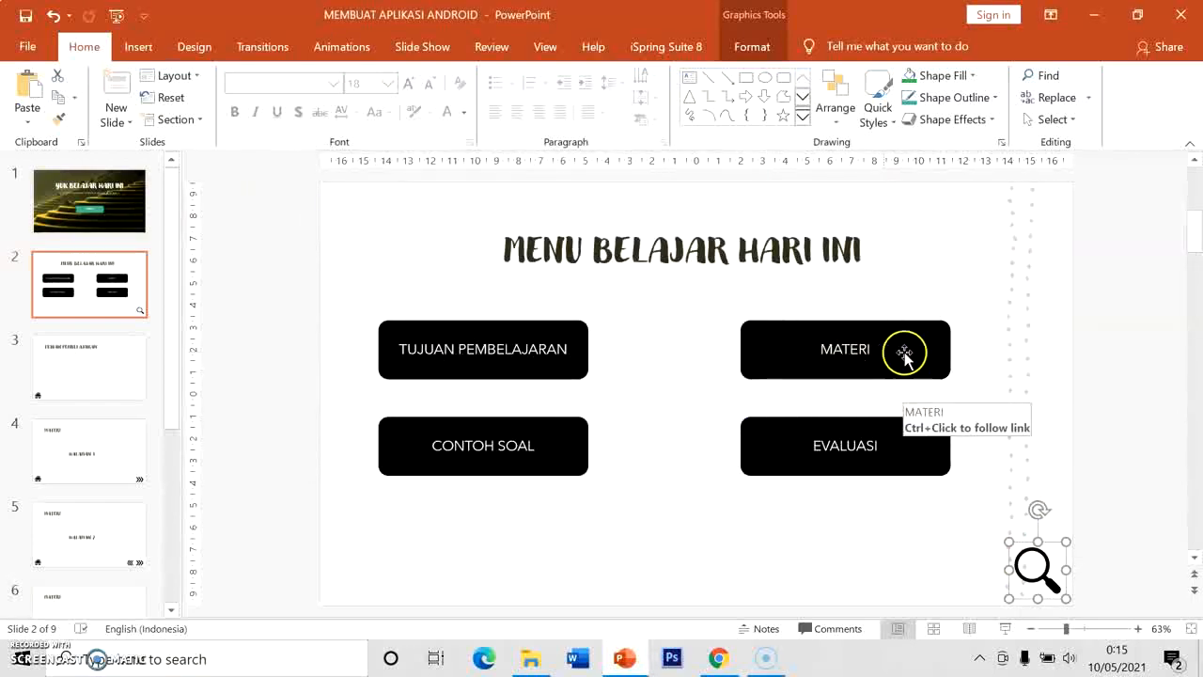
left_click(1107, 368)
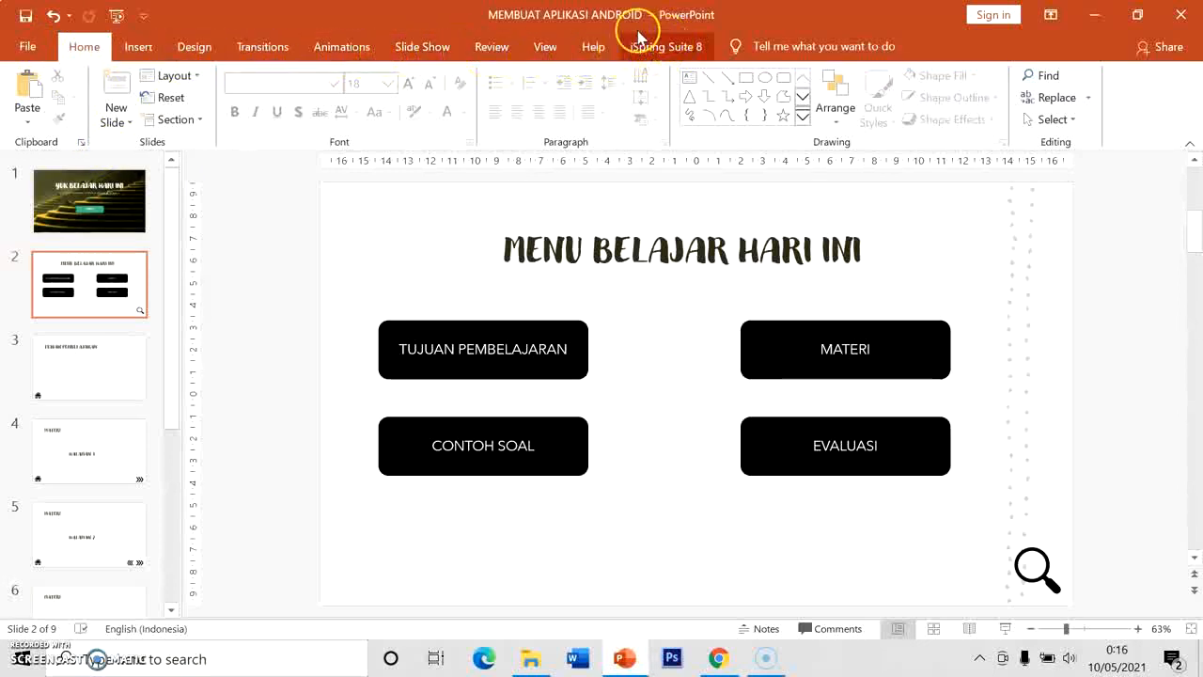
left_click(668, 47)
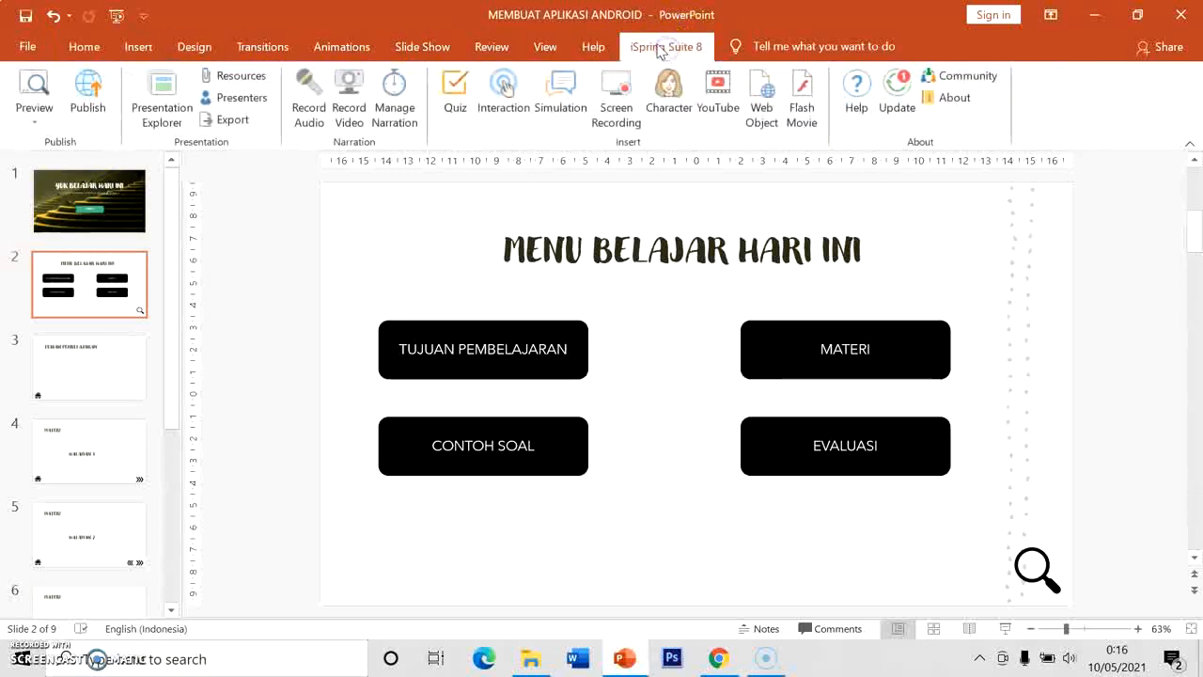
left_click(595, 46)
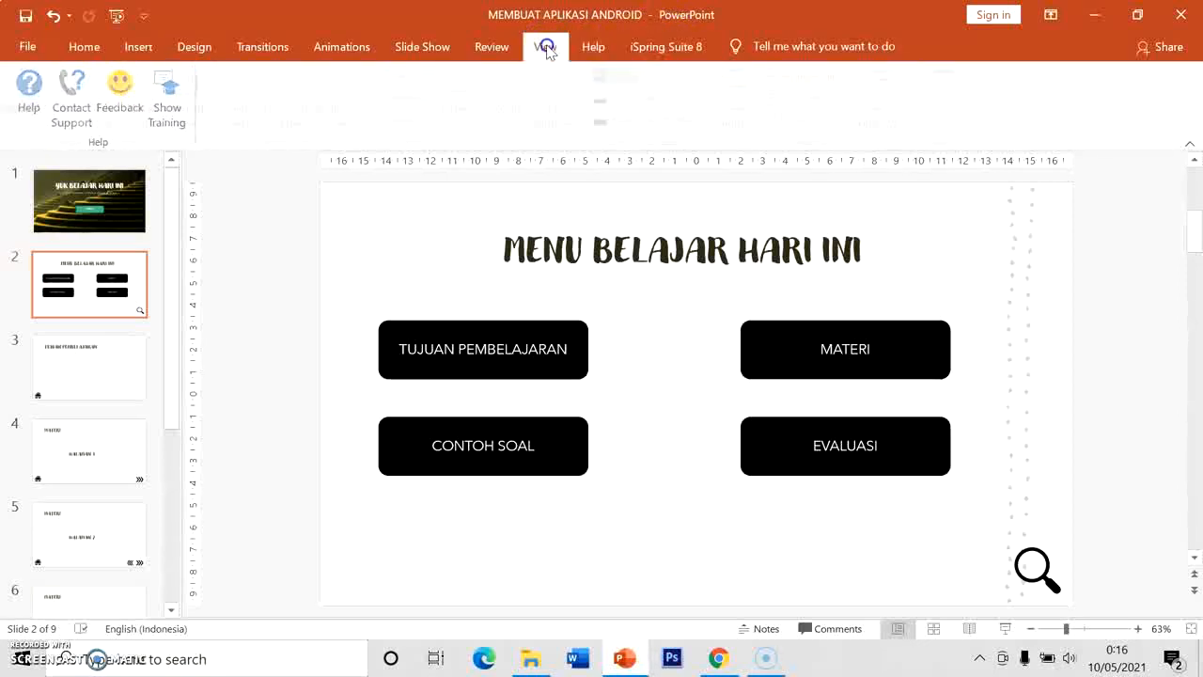
left_click(546, 46)
left_click(488, 47)
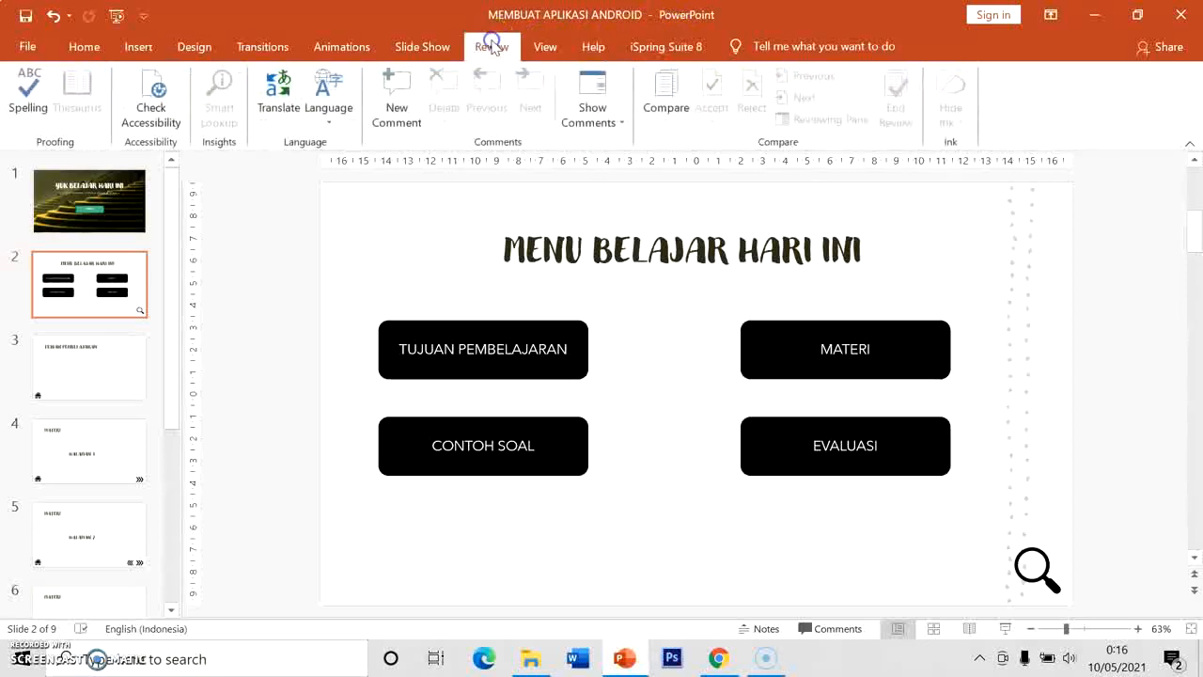
left_click(681, 46)
left_click(595, 47)
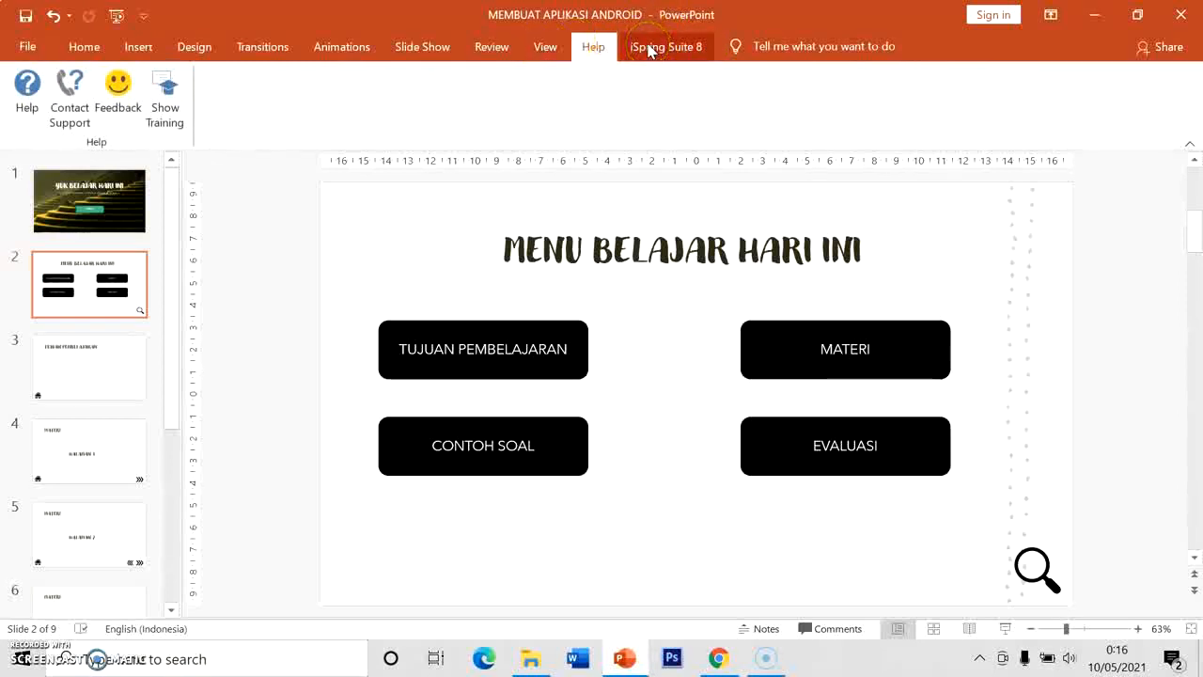
left_click(658, 47)
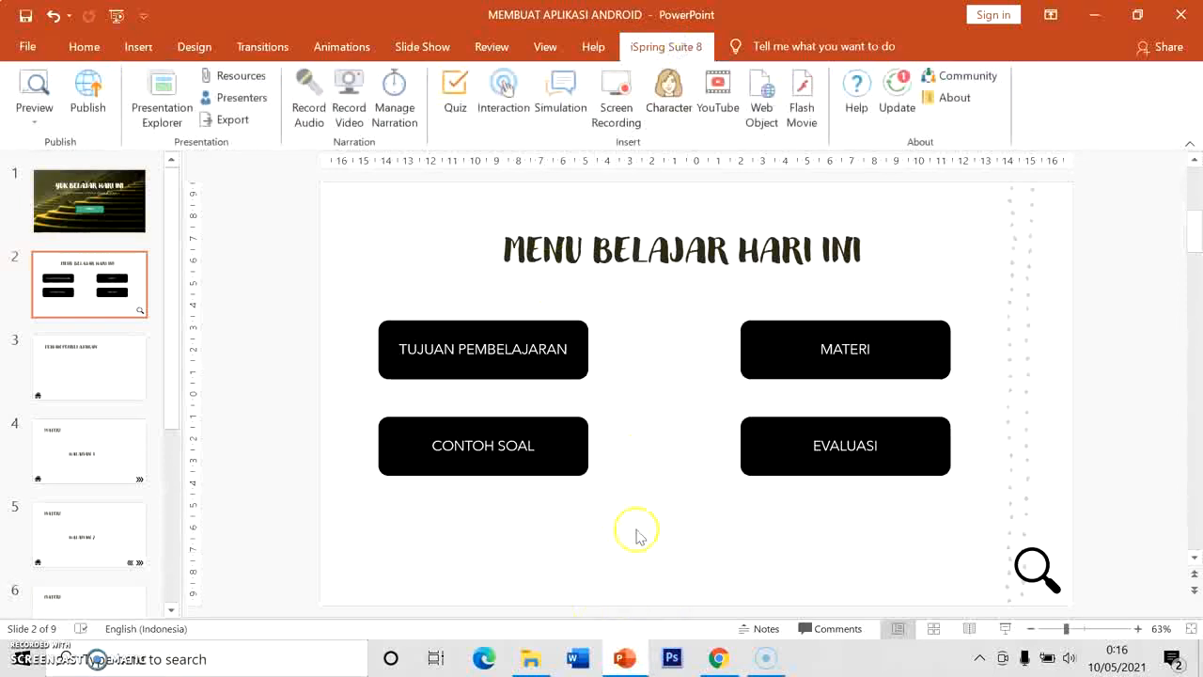
- Switch to File Explorer and open the Ispring folder inside IAIN PTK
left_click(531, 659)
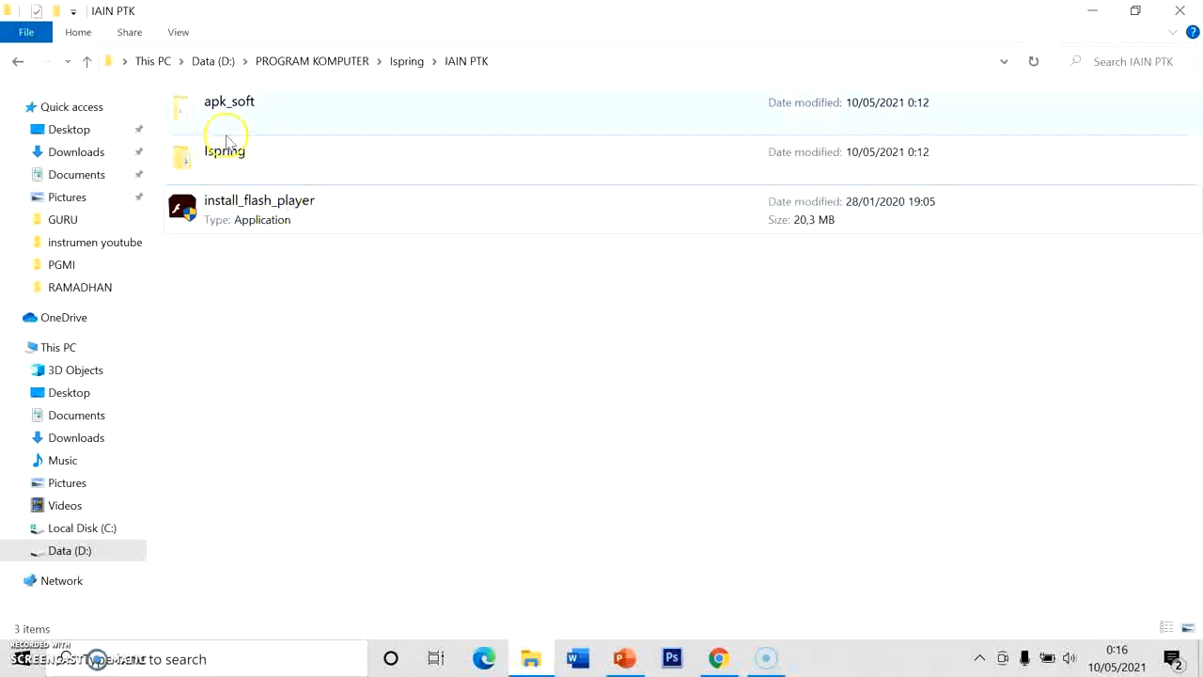
left_click(217, 170)
double_click(217, 168)
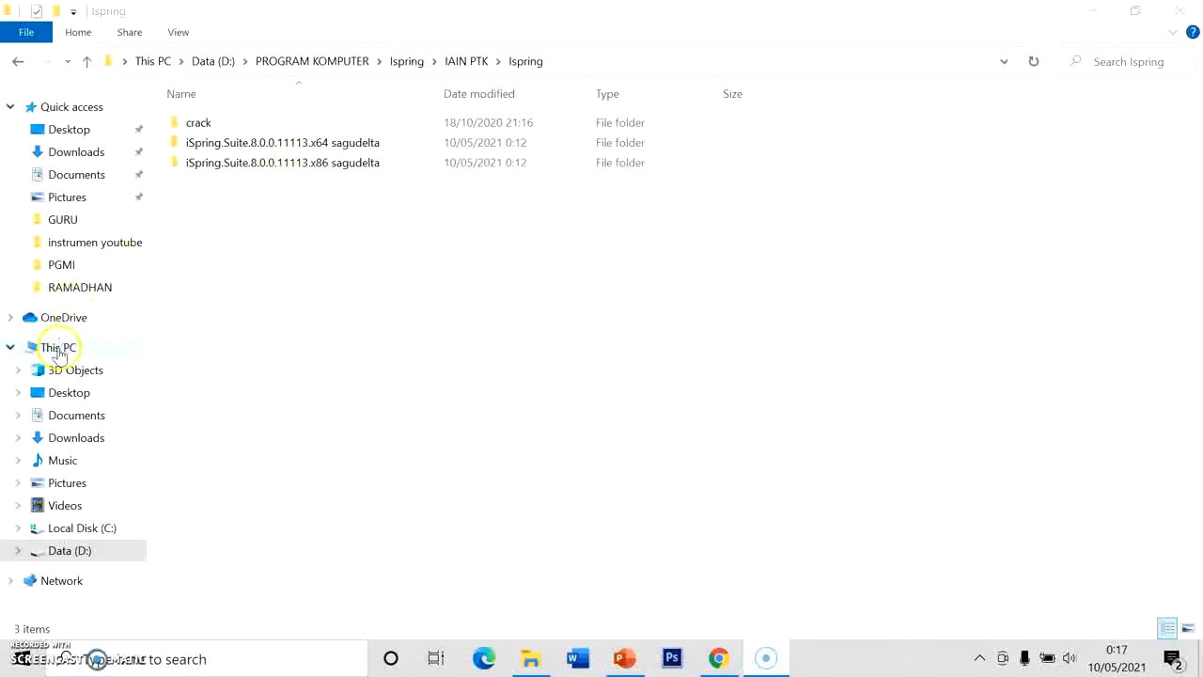
- Check the computer's system type in the properties of This PC, and return to the Ispring folder
left_click(58, 350)
right_click(52, 353)
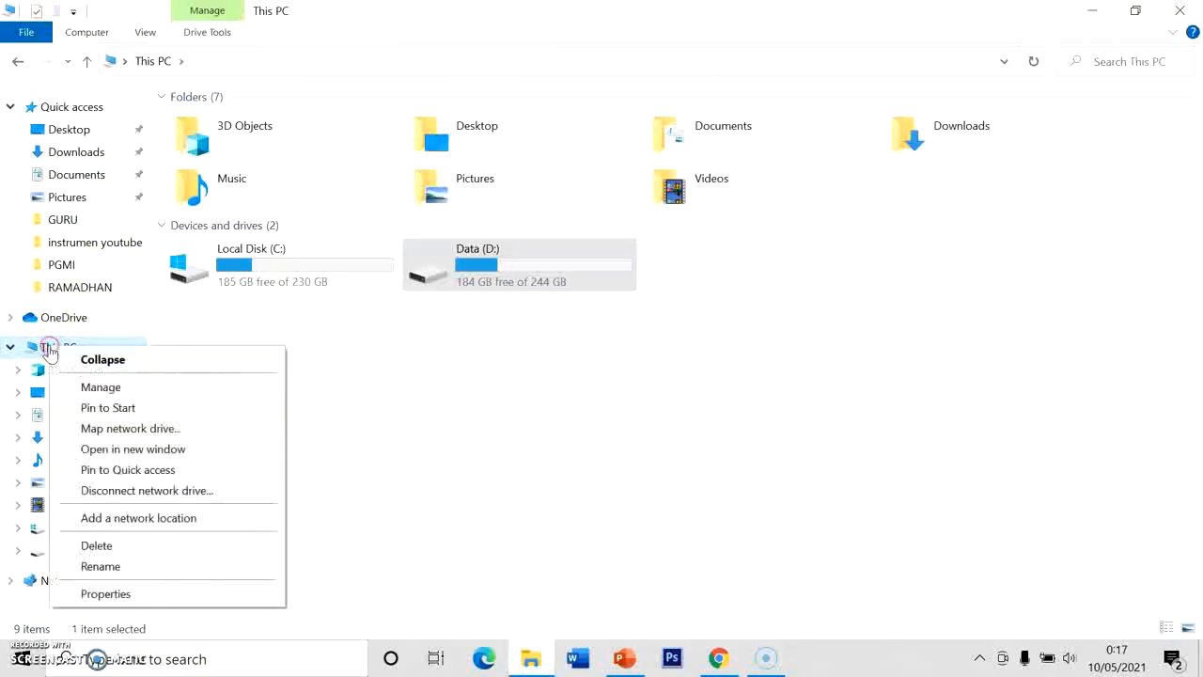
left_click(104, 598)
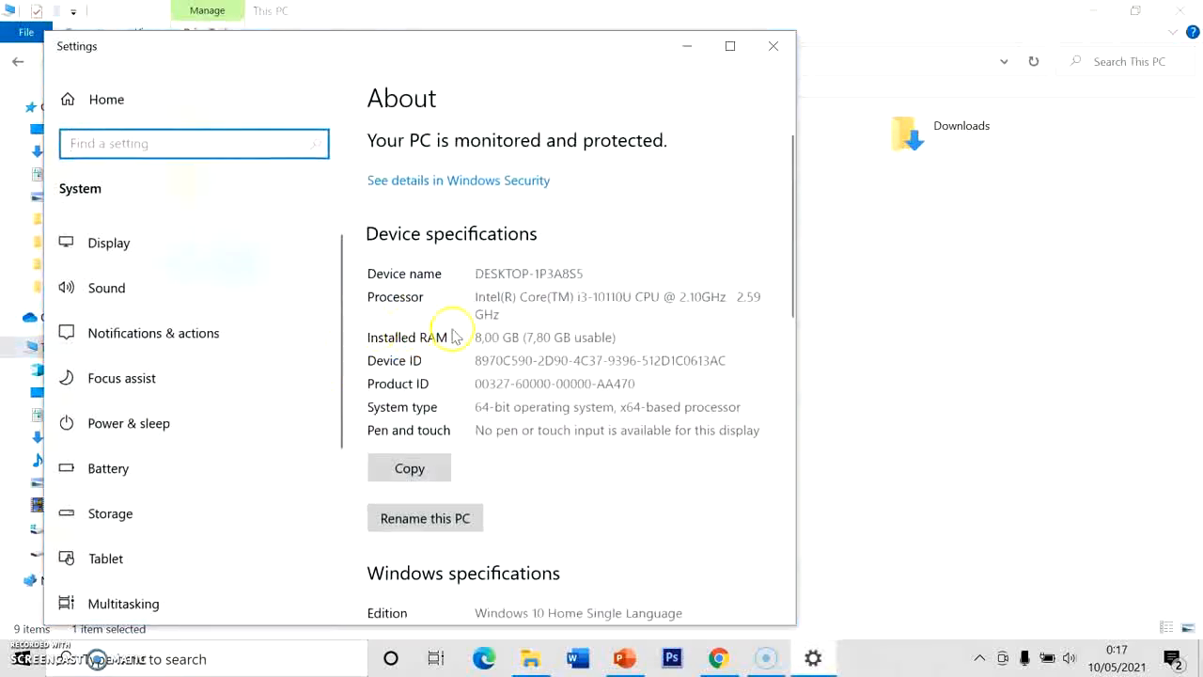
left_click(488, 413)
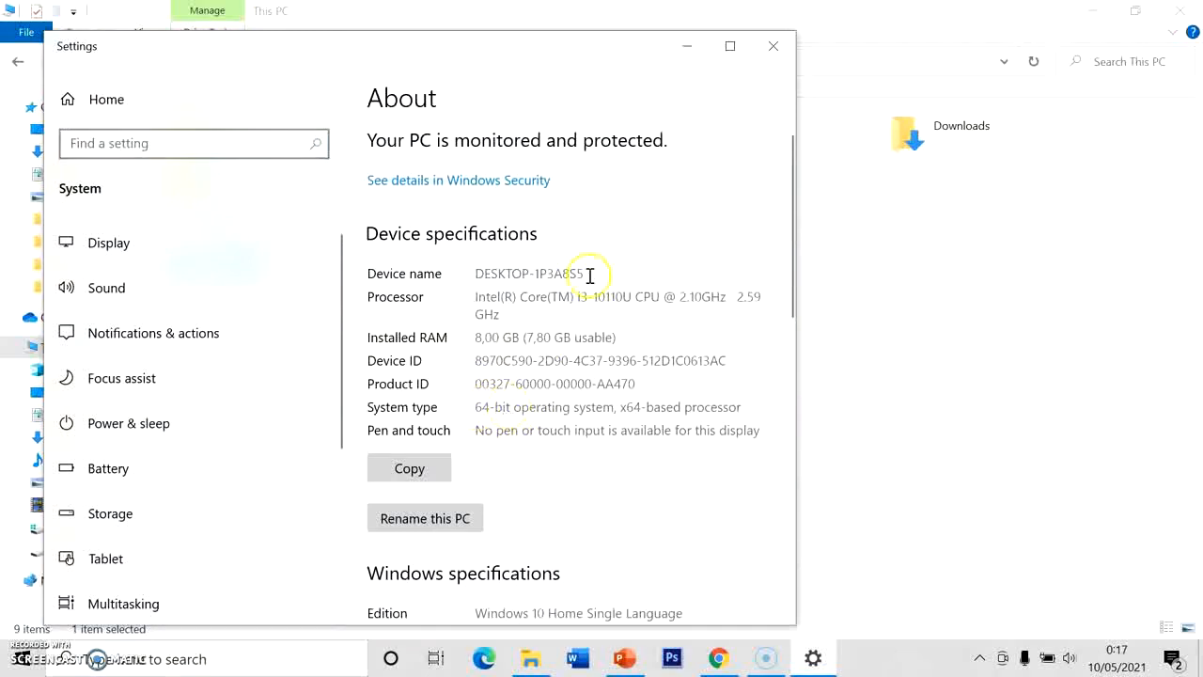
left_click(774, 45)
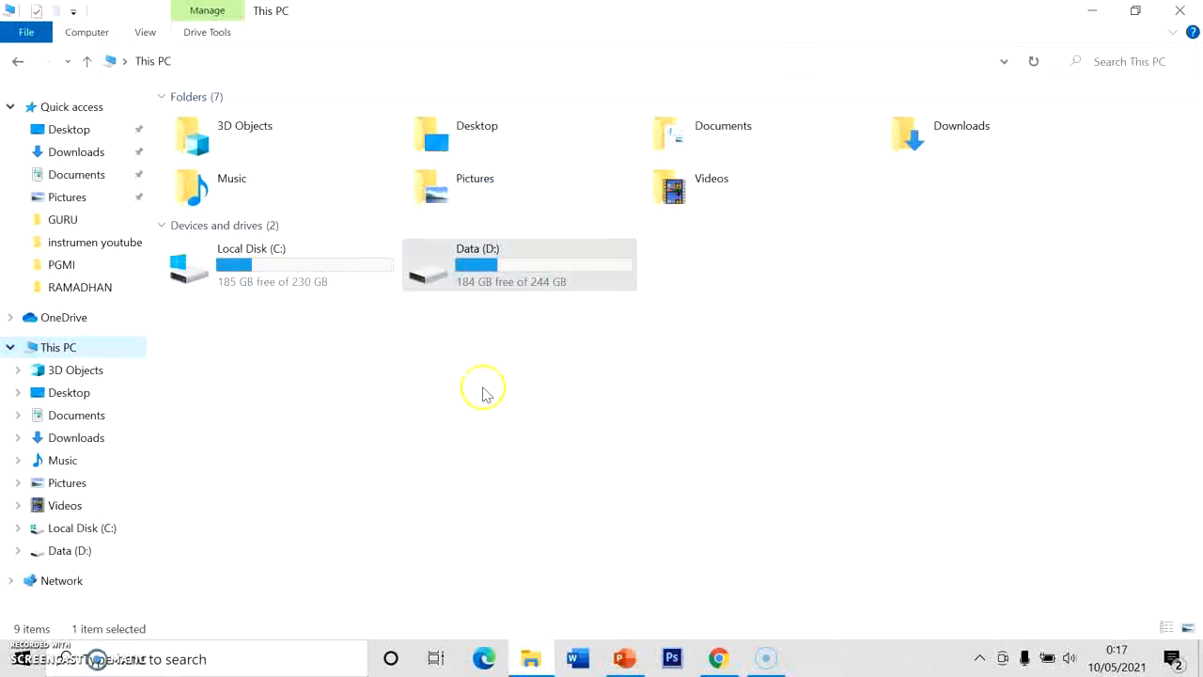
left_click(18, 61)
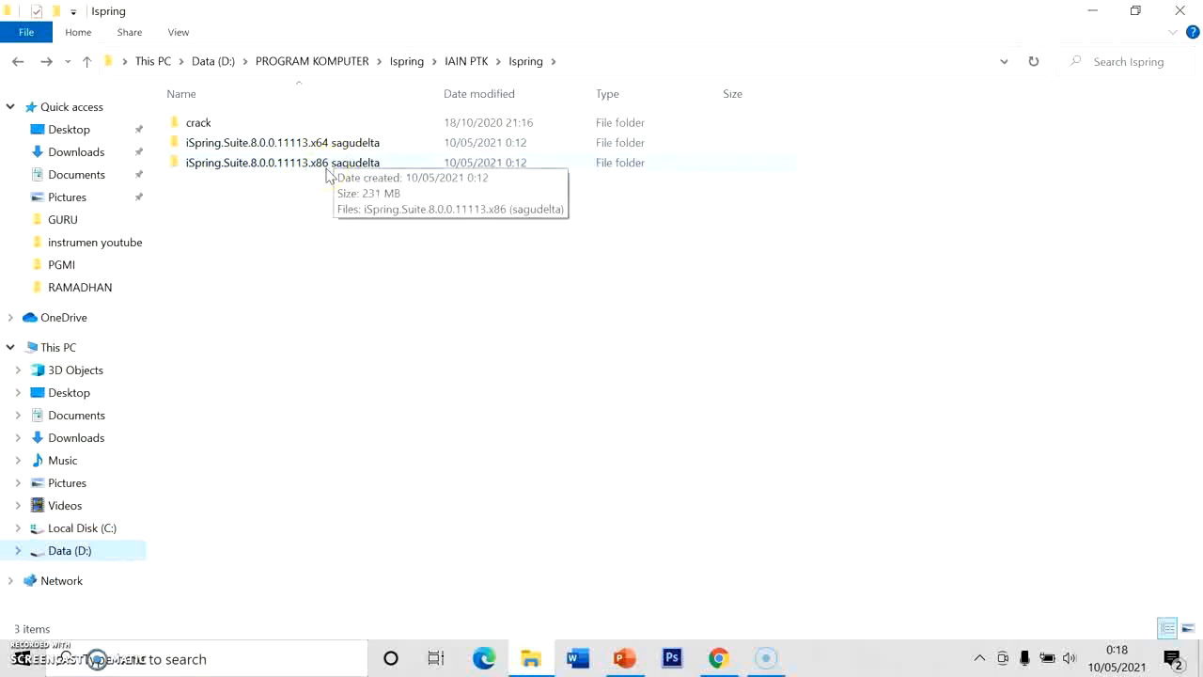
- Open the iSpring.Suite.8.0.0.11113.x64 sagudelta folder and launch the installer package in it
left_click(291, 181)
left_click(325, 196)
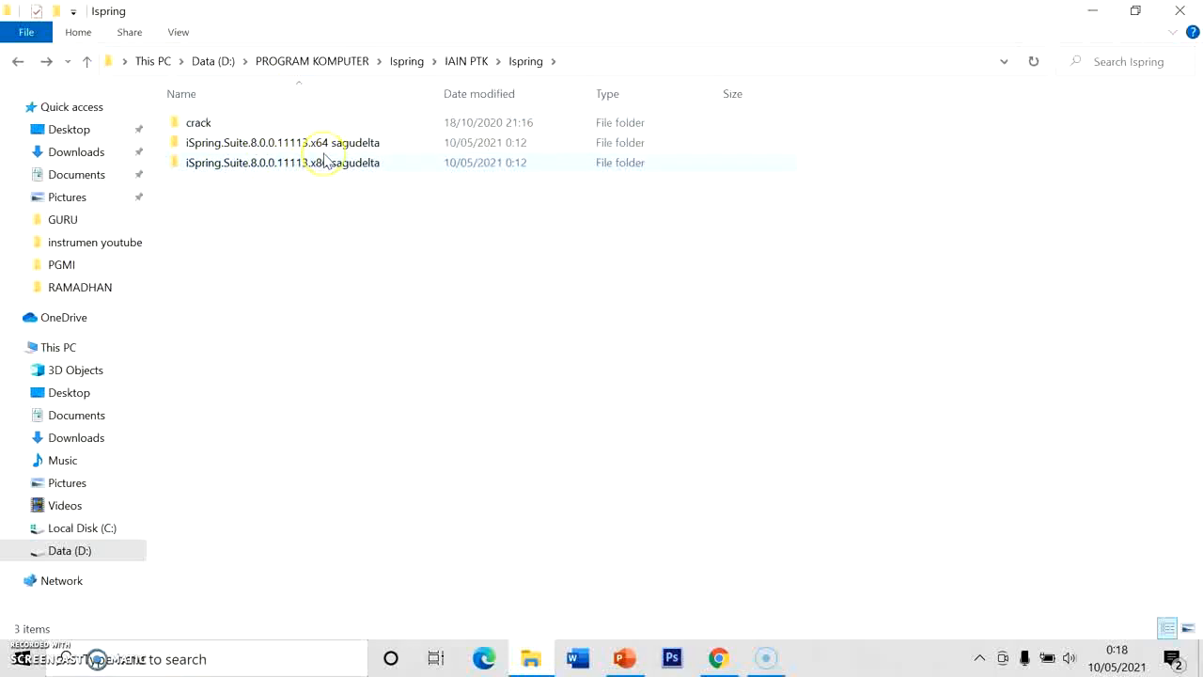
double_click(236, 142)
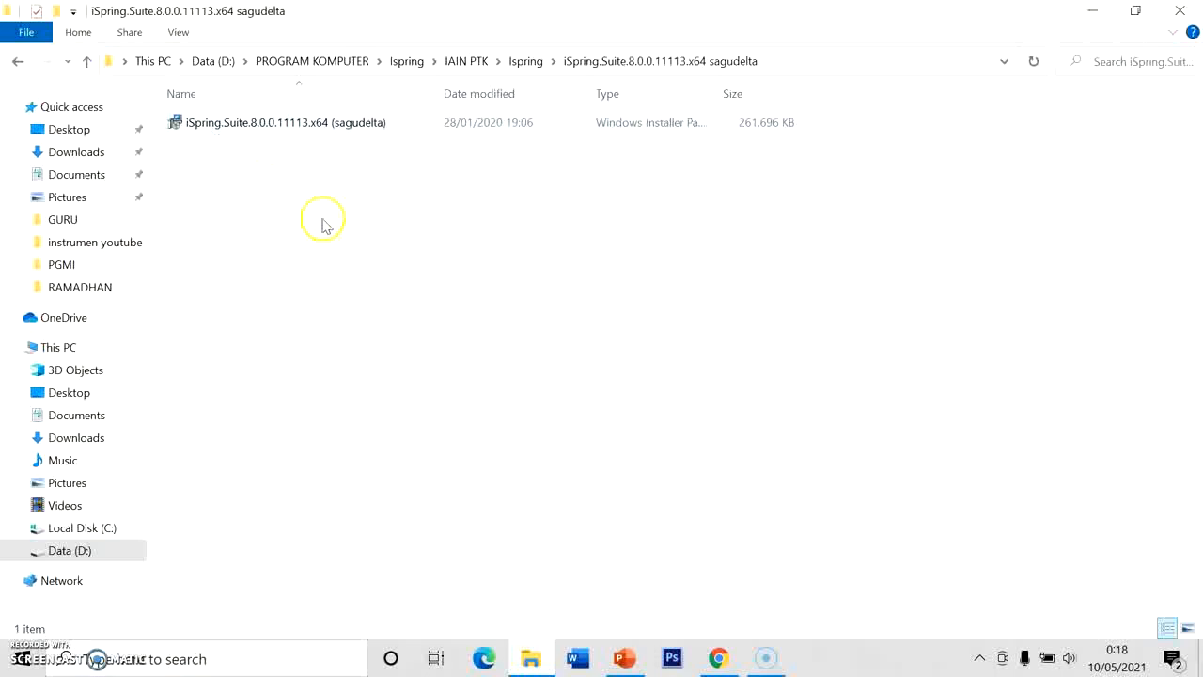
left_click(302, 125)
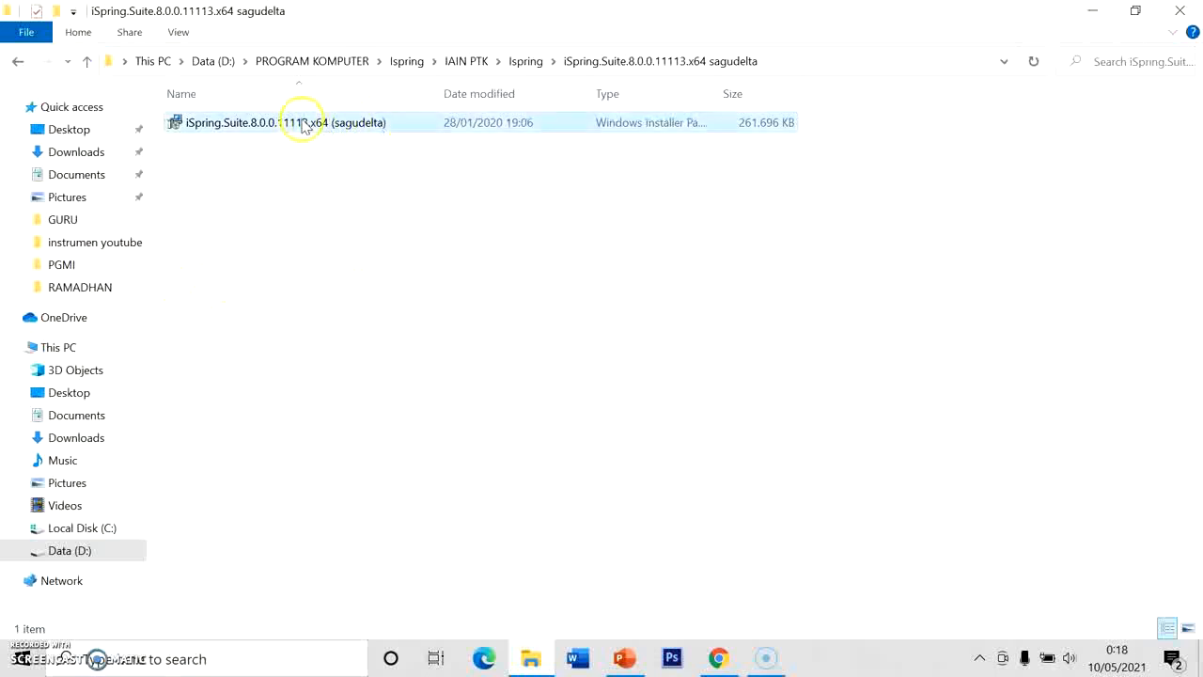
double_click(303, 125)
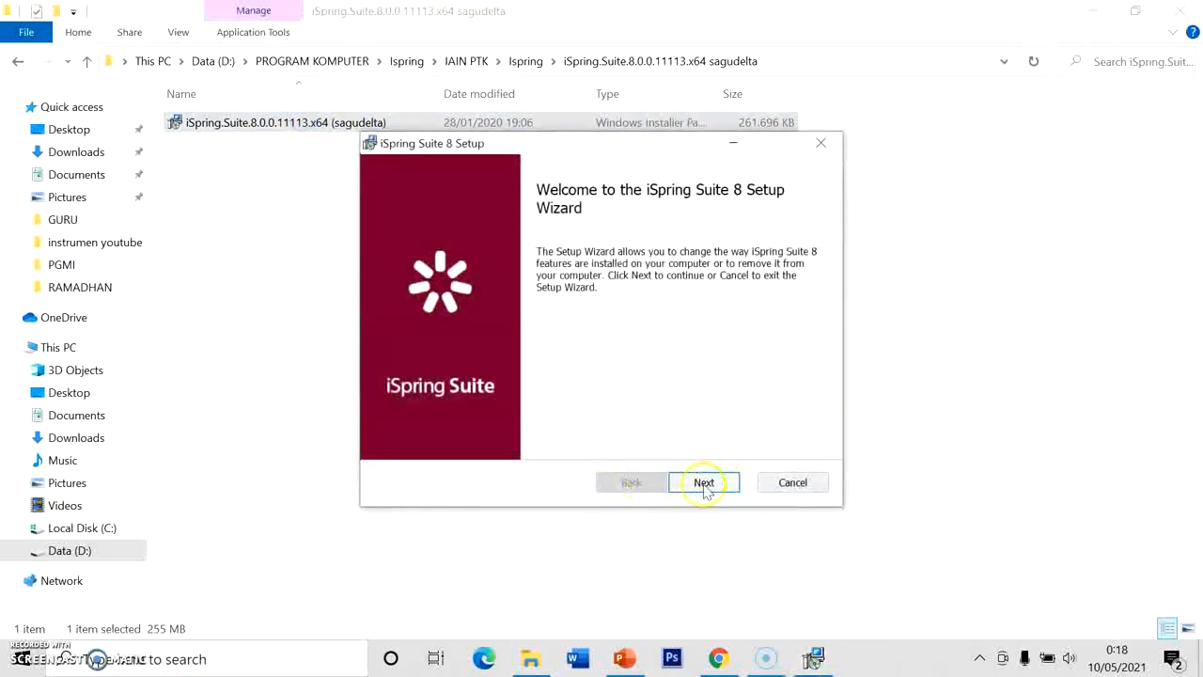
- Cancel the iSpring Suite 8 setup and exit the wizard
left_click(820, 142)
left_click(626, 359)
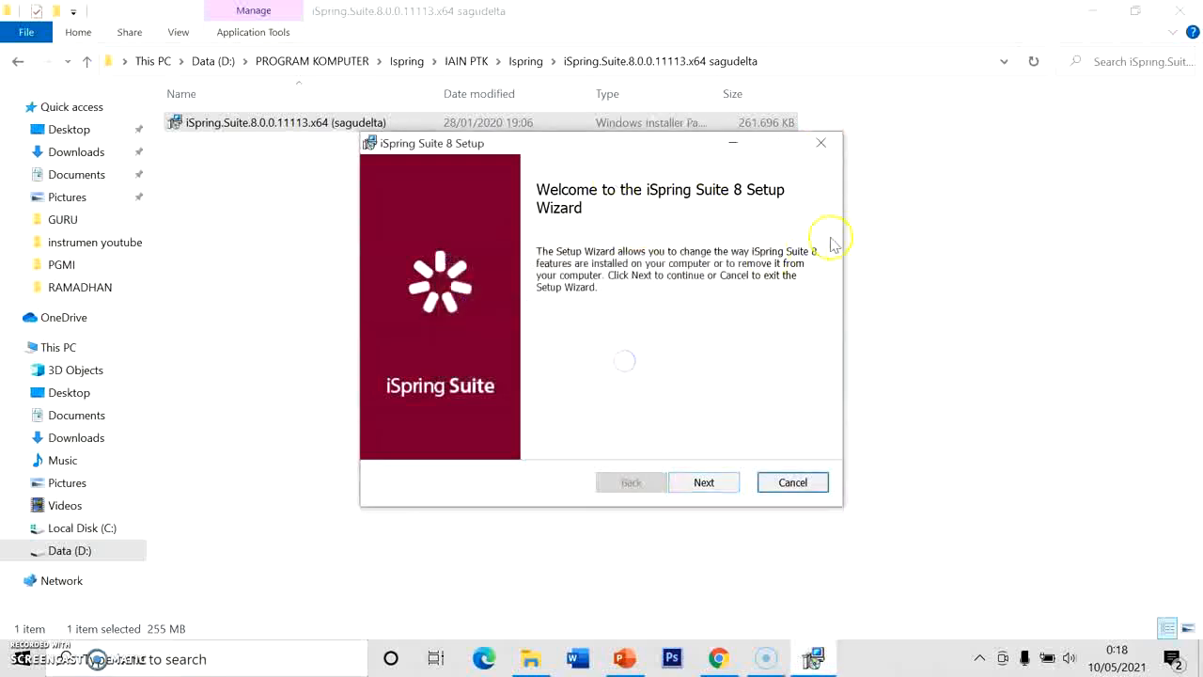
left_click(823, 143)
left_click(559, 360)
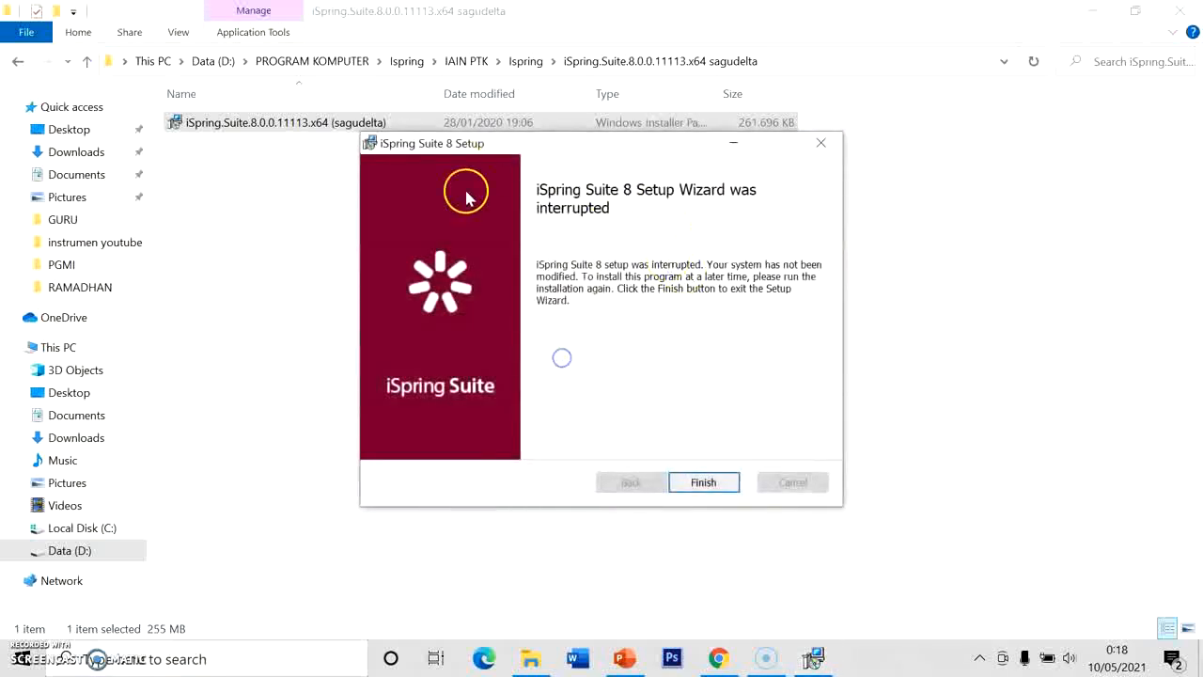
left_click(695, 481)
left_click(507, 165)
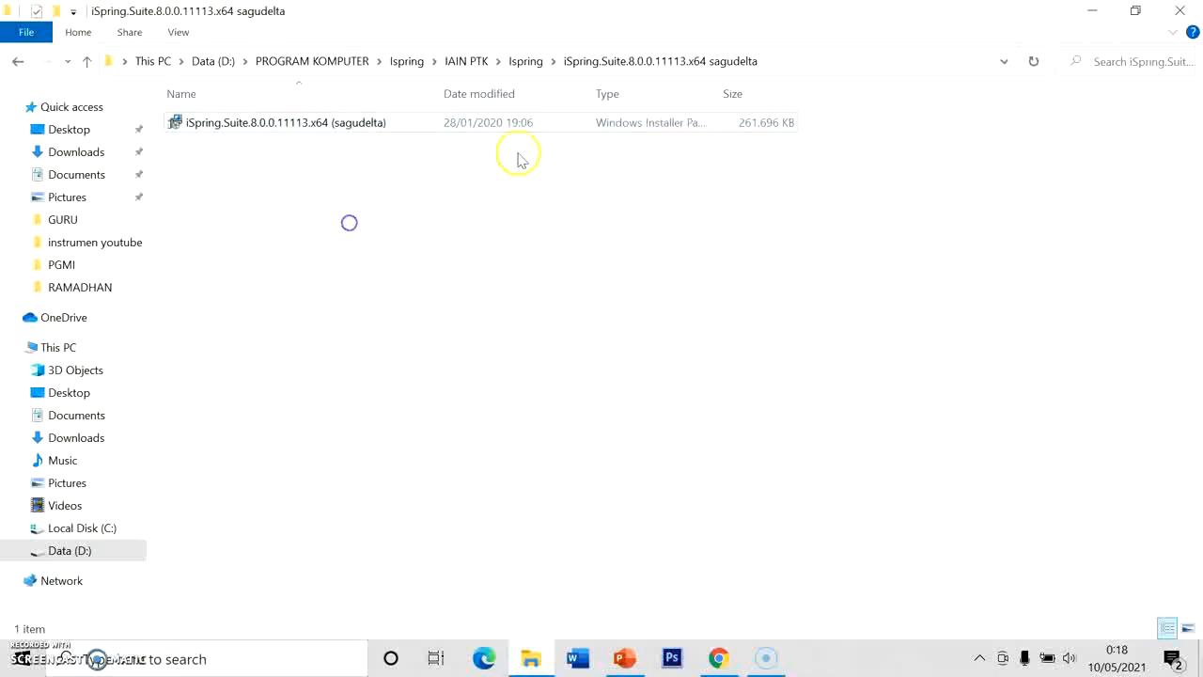
- Copy QuizMaker, TalkMaster, Visuals, win32 and ispring.dll from the inner crack folder under Ispring
left_click(523, 68)
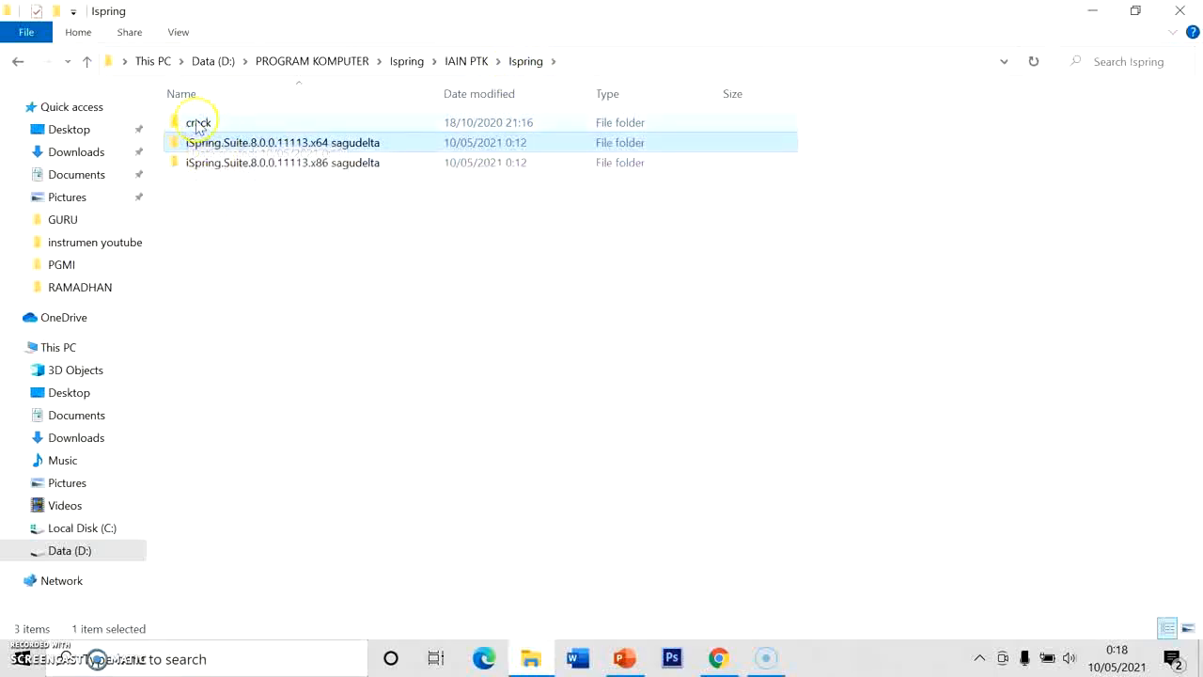
double_click(197, 122)
double_click(201, 127)
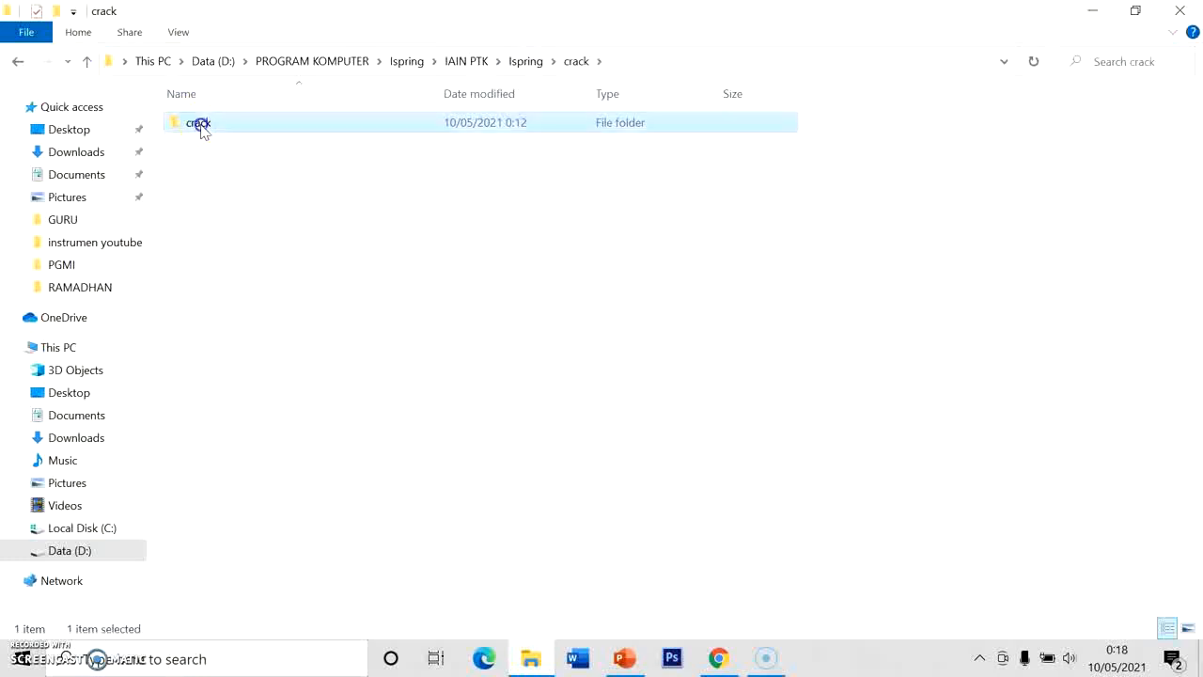
left_click(210, 127)
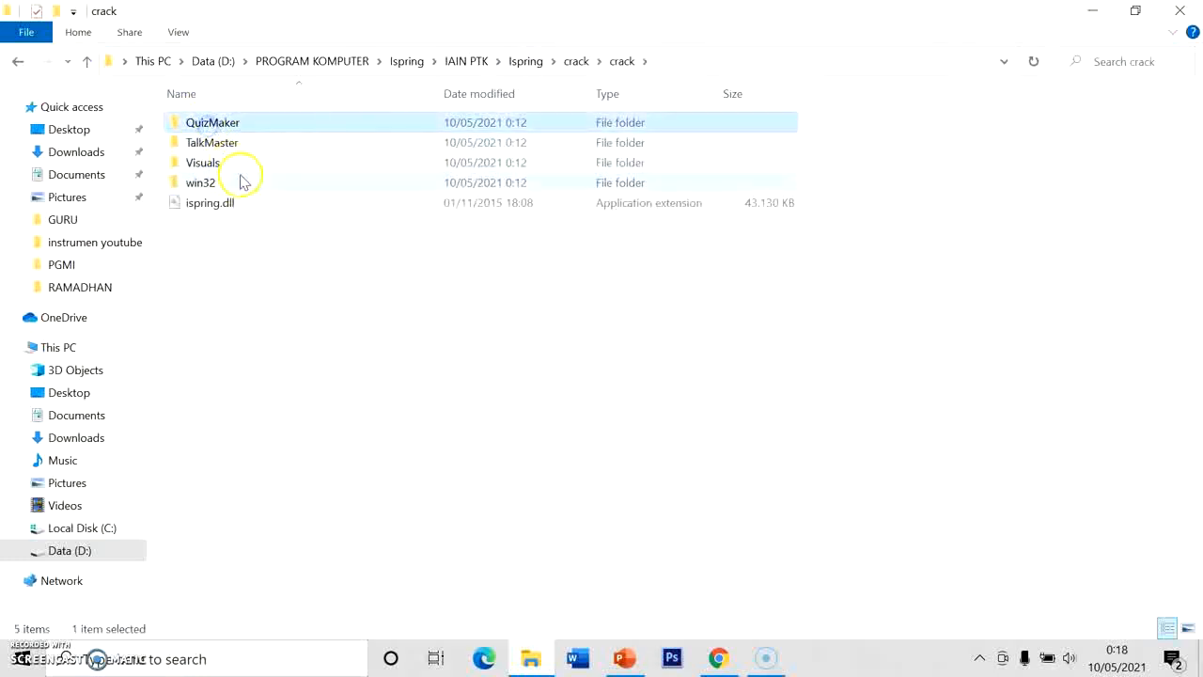
left_click(226, 213, "shift")
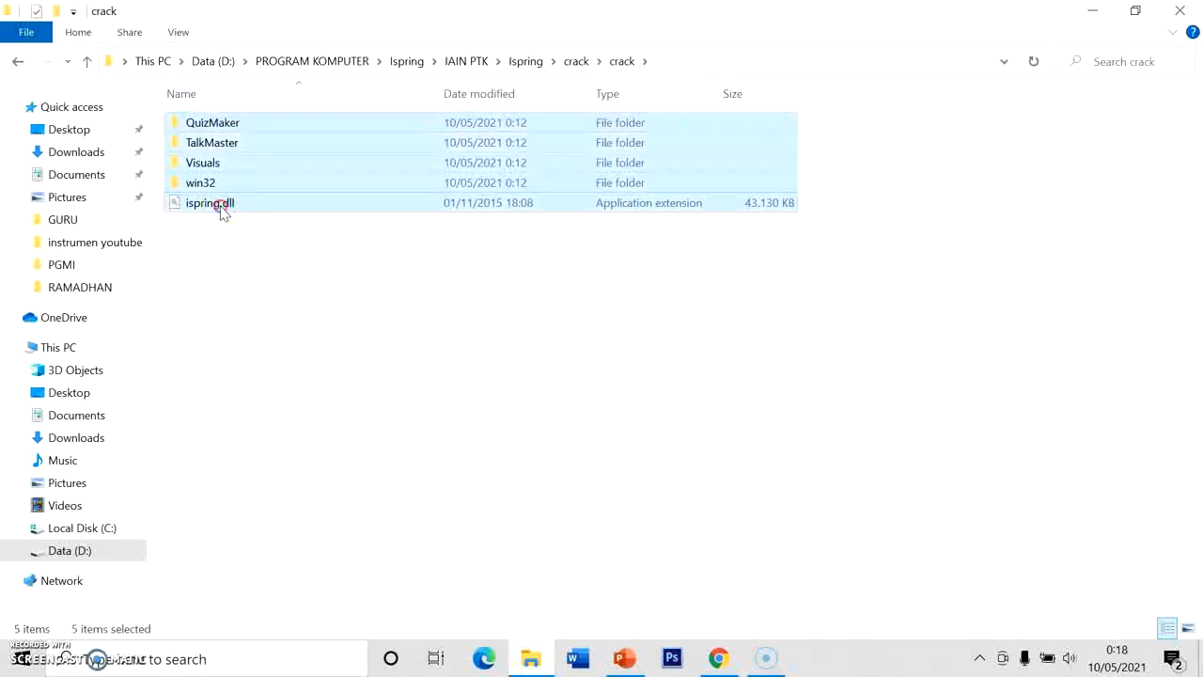
right_click(223, 209)
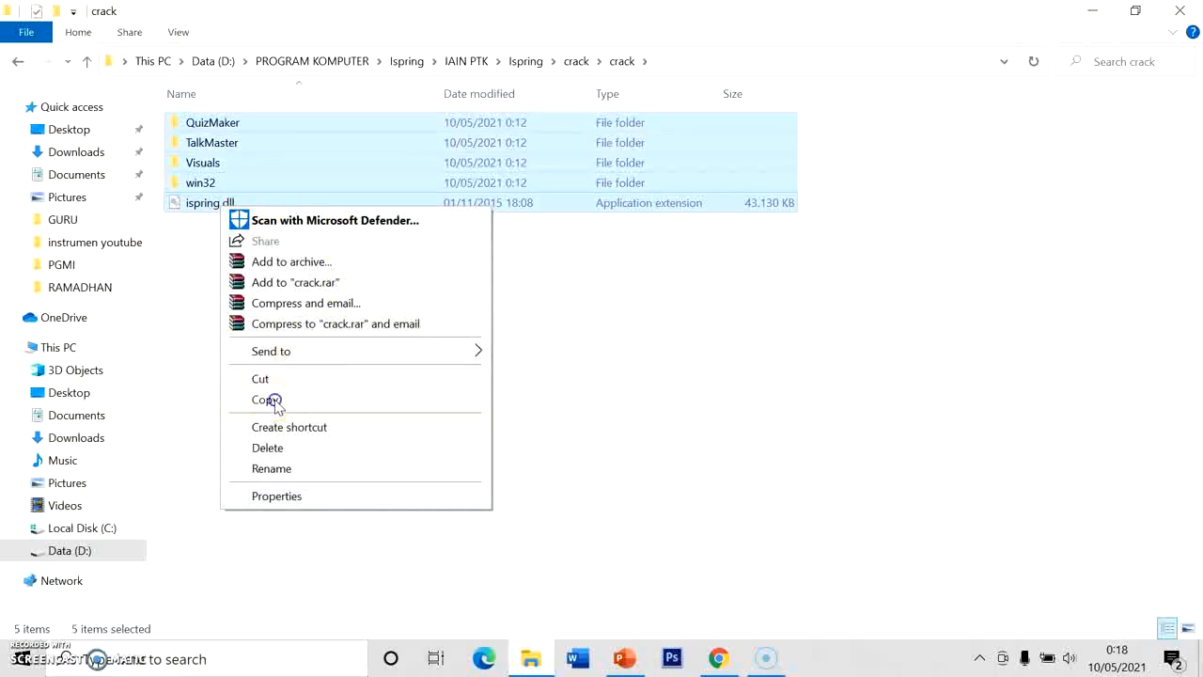
left_click(268, 400)
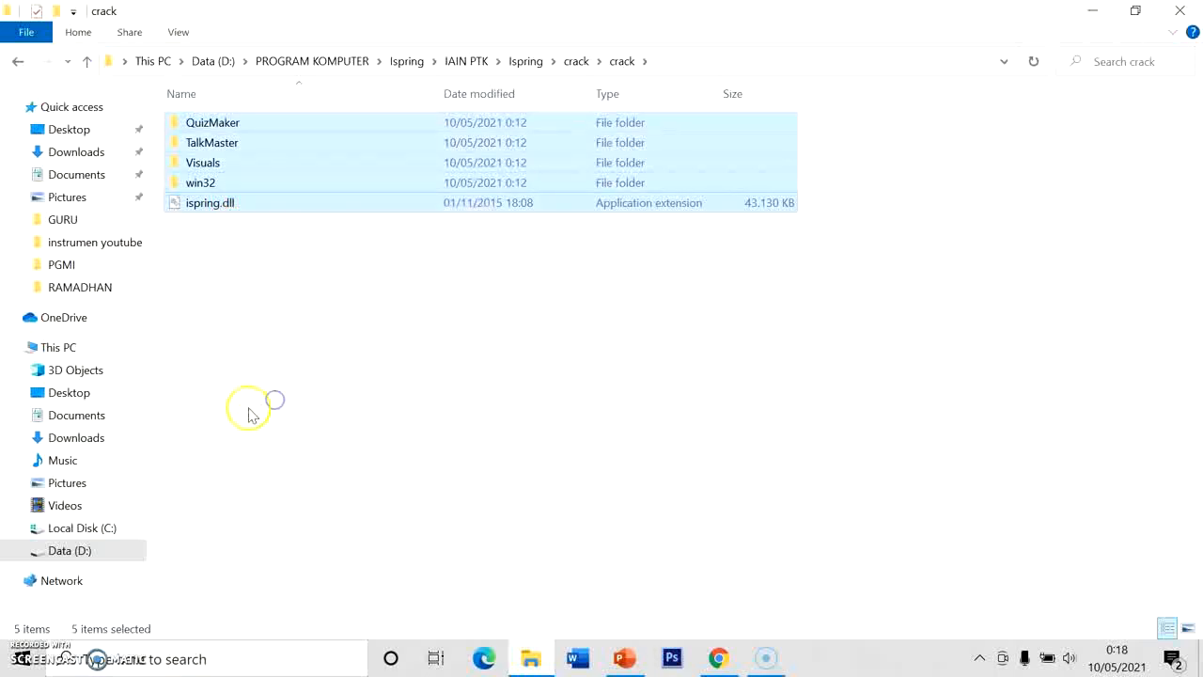
- Try to paste the copied files into the Suite 8 folder under C: Program Files > iSpring, and cancel replacing the existing files
left_click(82, 532)
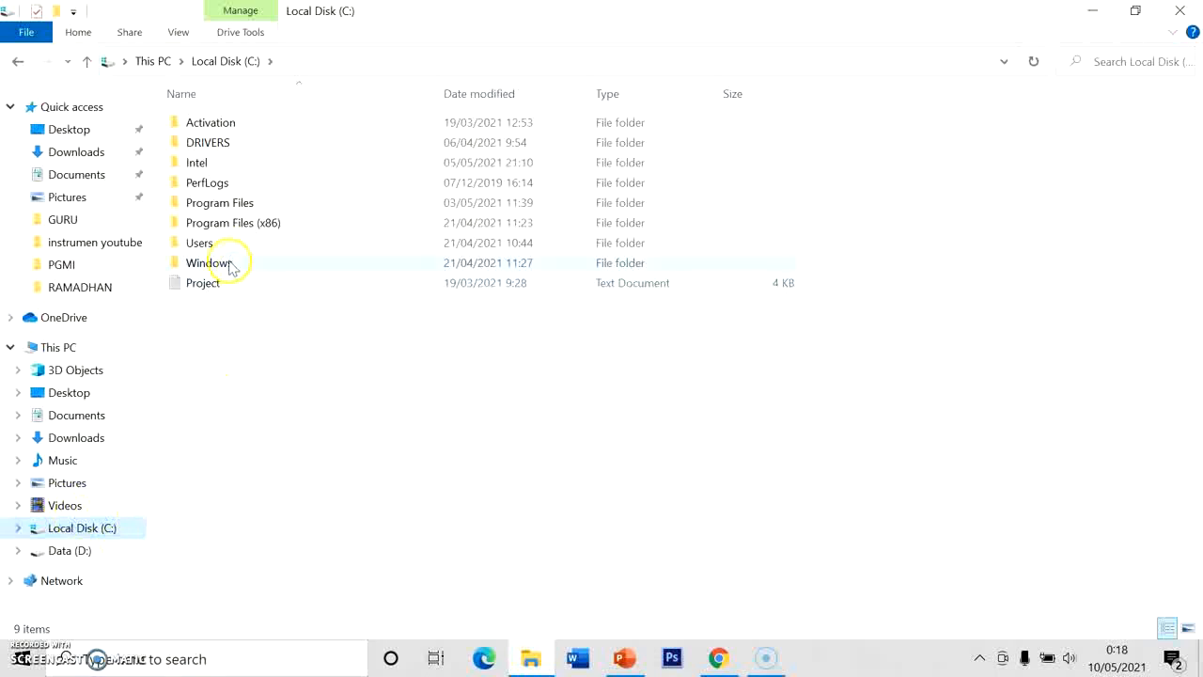
double_click(216, 205)
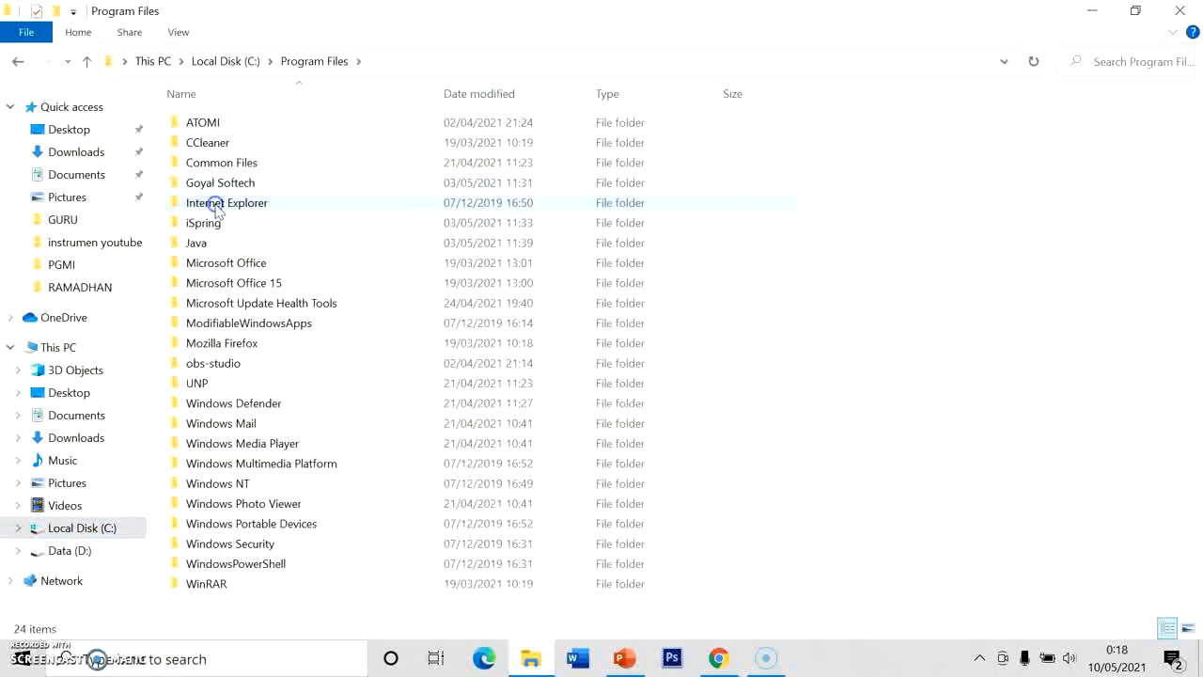
double_click(199, 225)
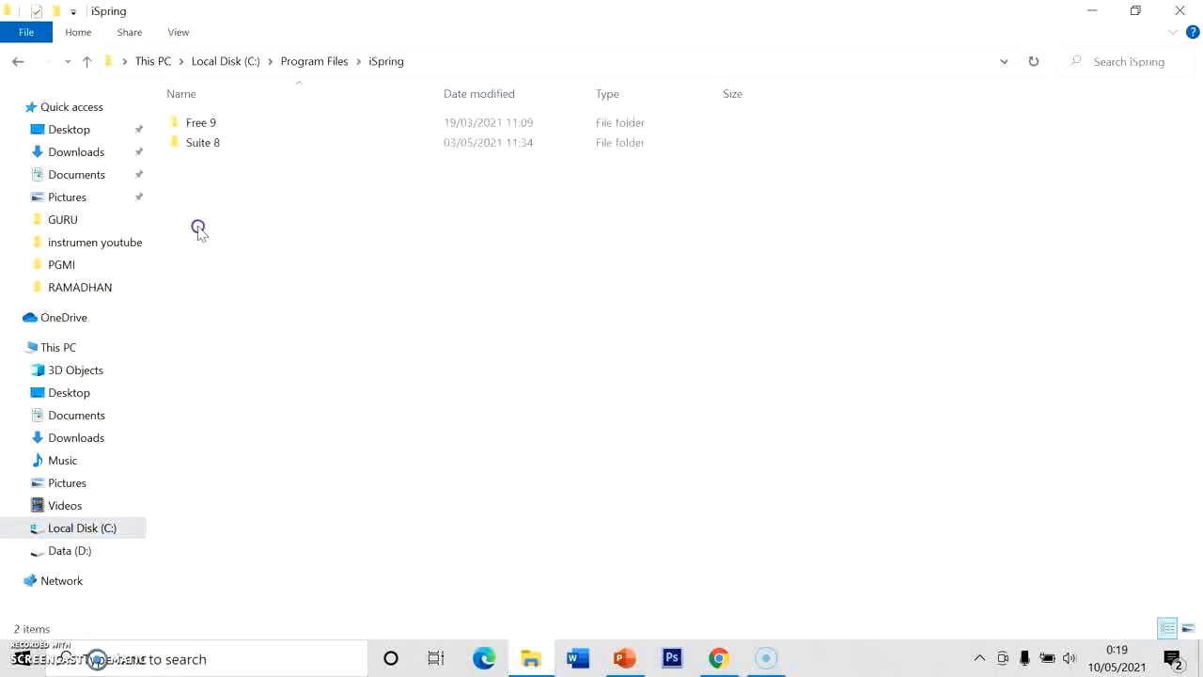
double_click(203, 144)
right_click(870, 169)
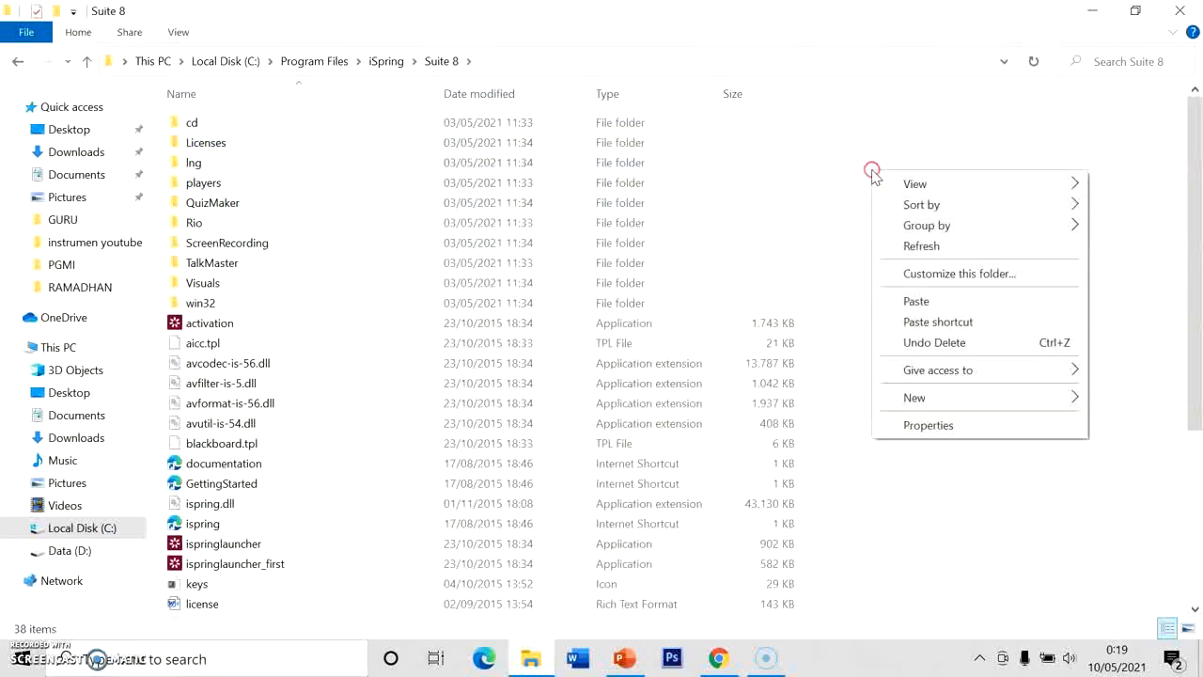
left_click(917, 303)
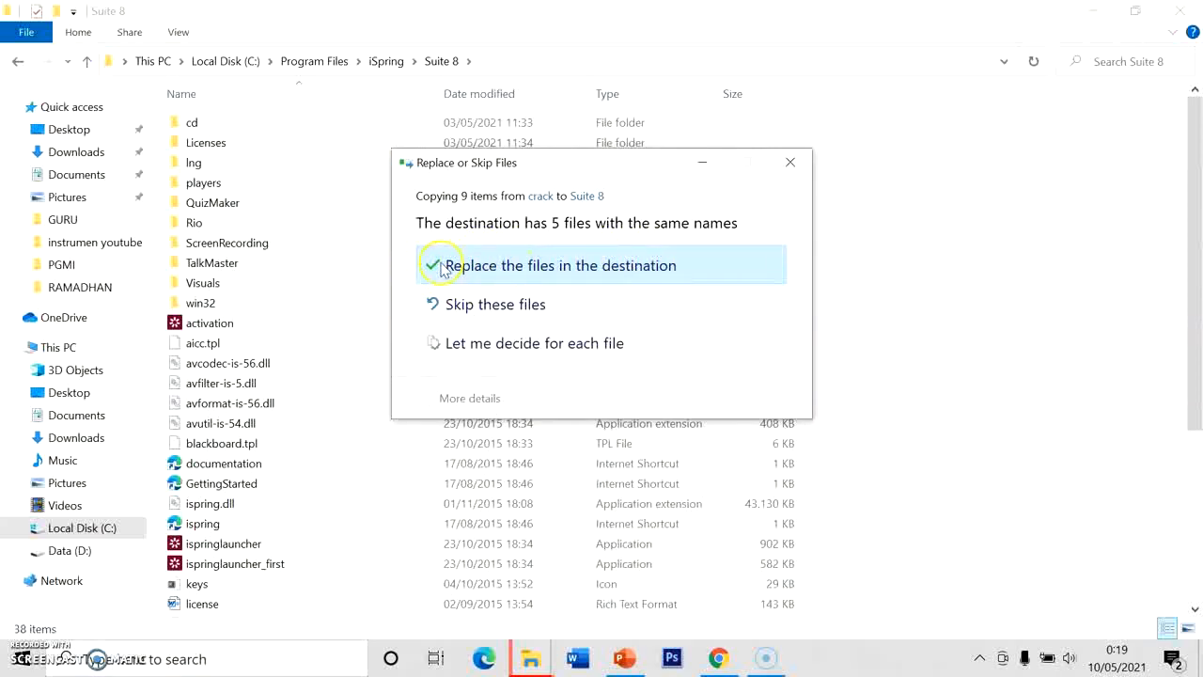
left_click(790, 162)
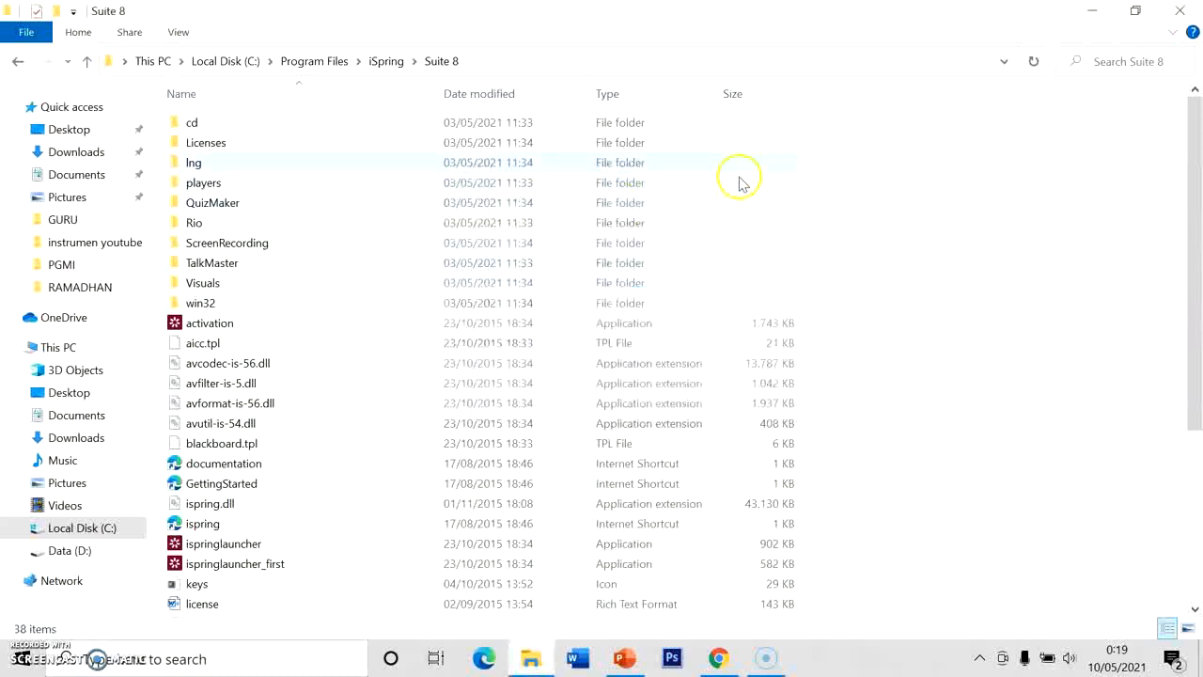
- Go back through the visited folders to the Ispring folder inside IAIN PTK on the Data (D:) drive
left_click(380, 62)
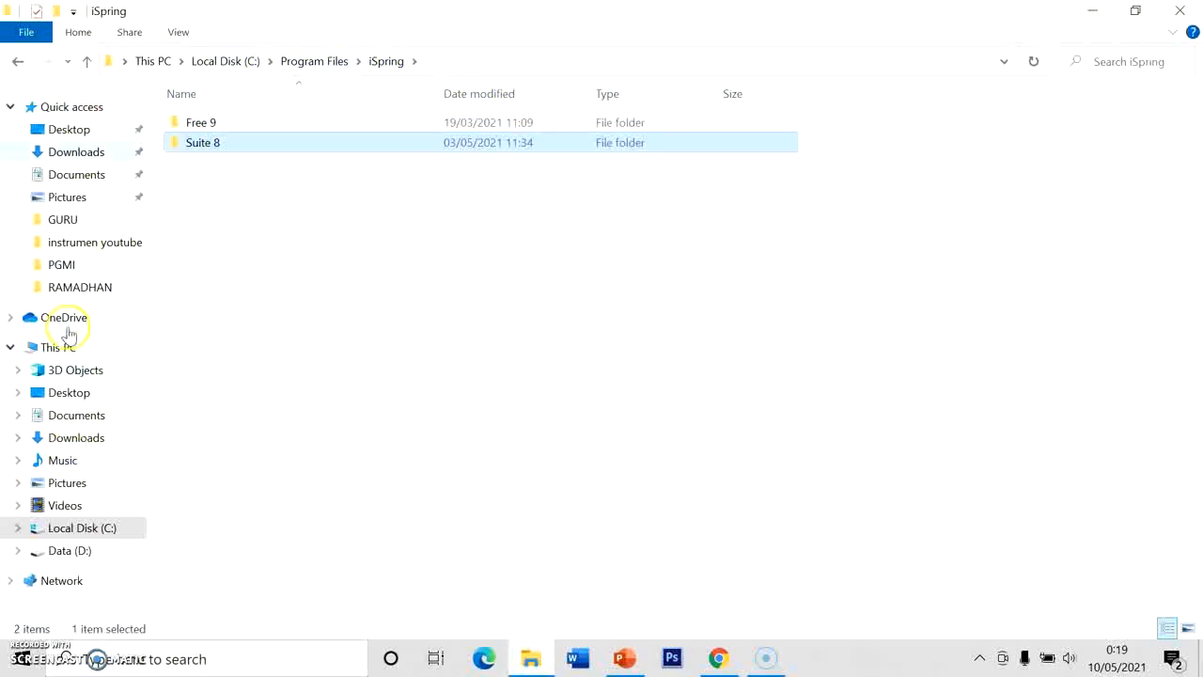
left_click(17, 62)
left_click(17, 61)
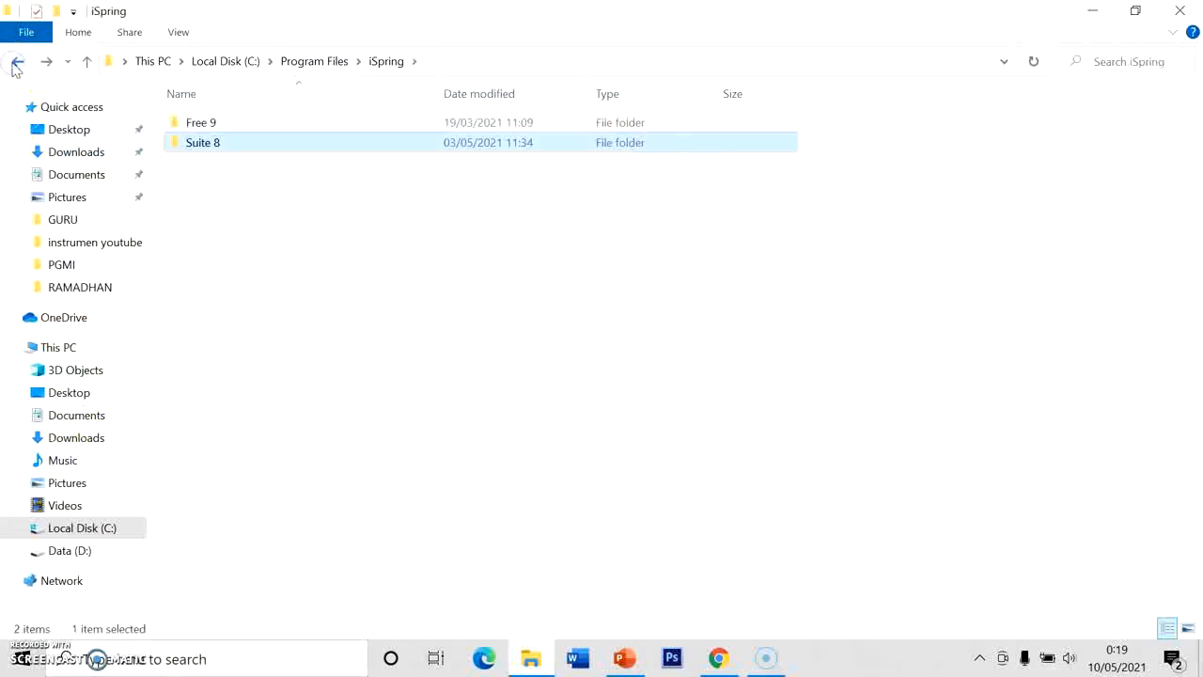
left_click(16, 62)
left_click(16, 62)
left_click(16, 62)
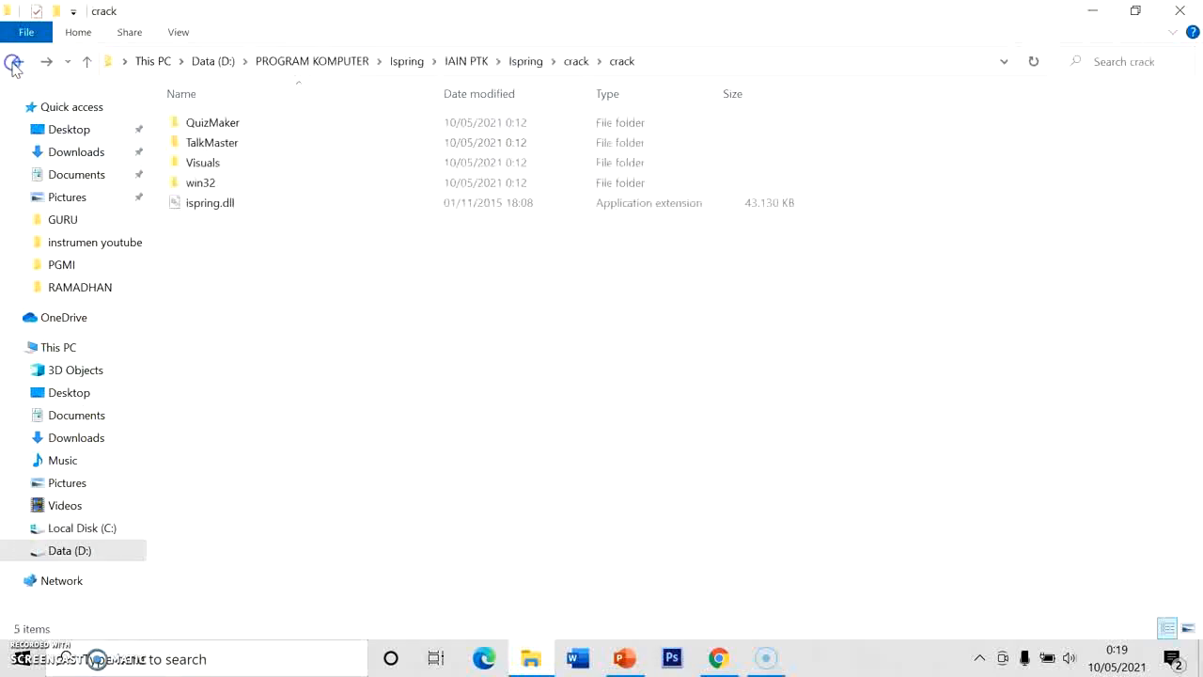
left_click(16, 62)
left_click(16, 62)
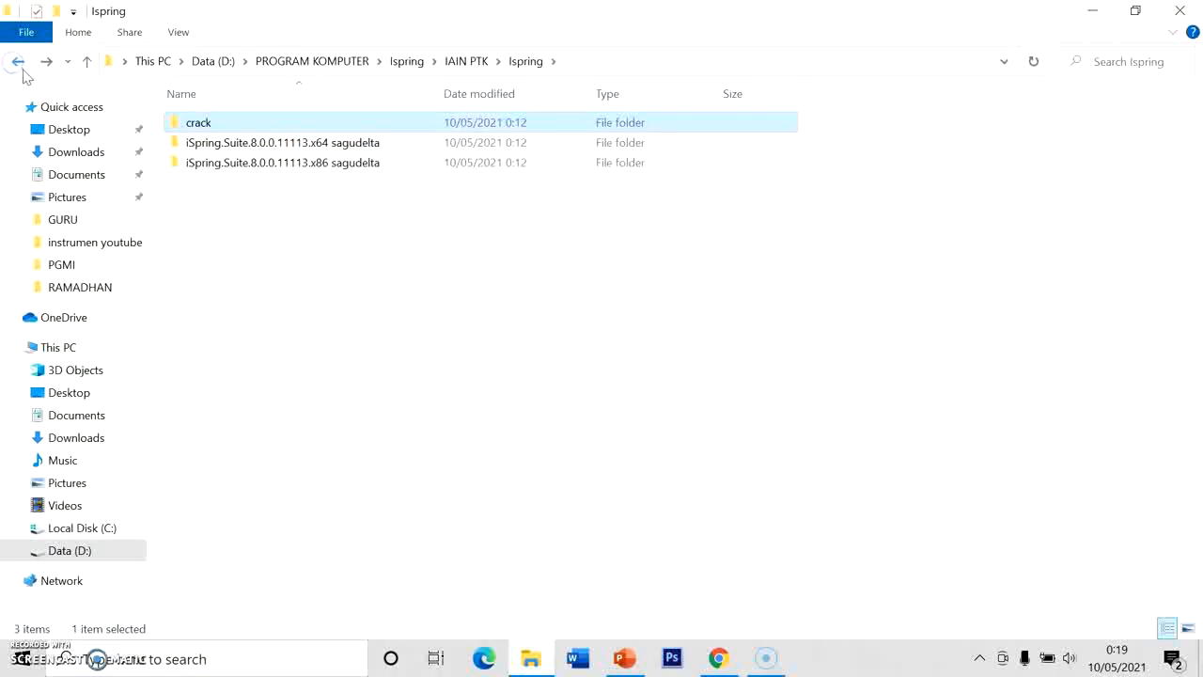
- Open the apk_soft folder in IAIN PTK and examine its Java and Website 2 APK Builder installers
left_click(465, 64)
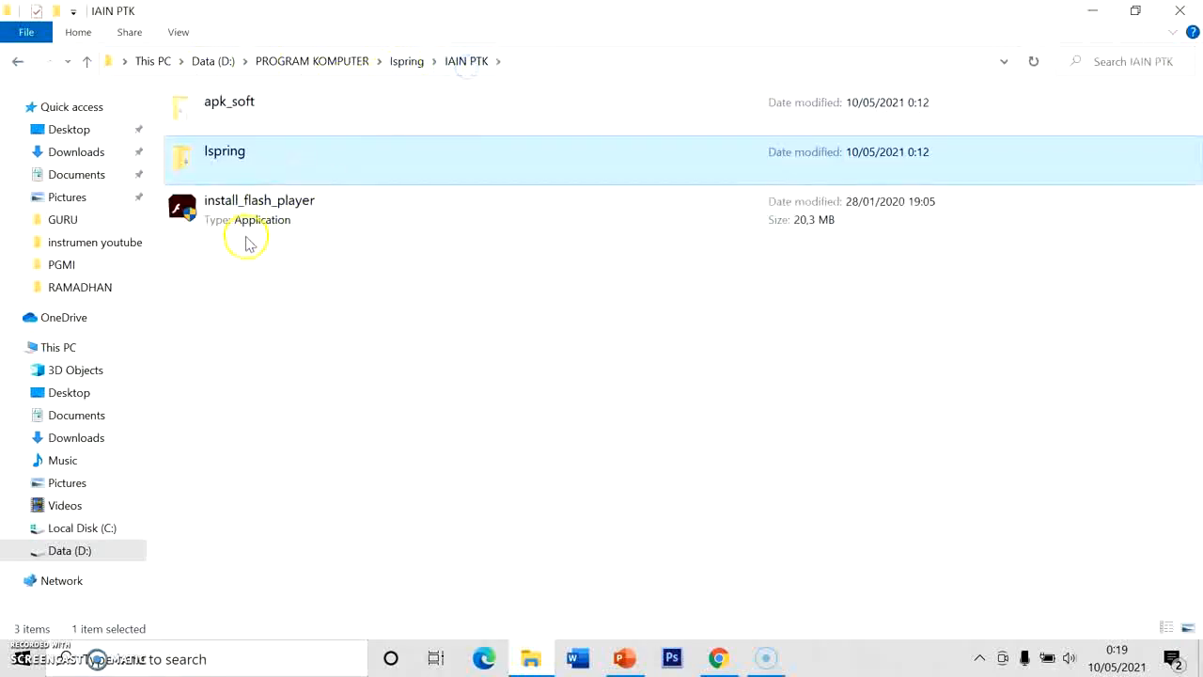
double_click(247, 103)
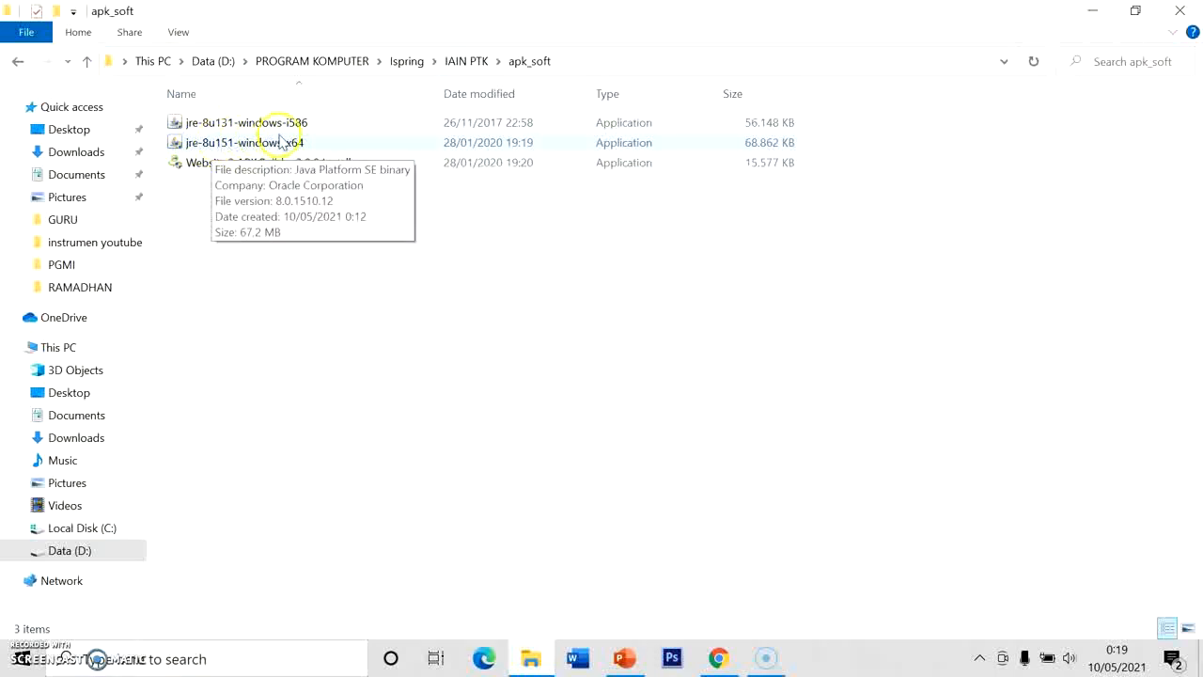
left_click(244, 145)
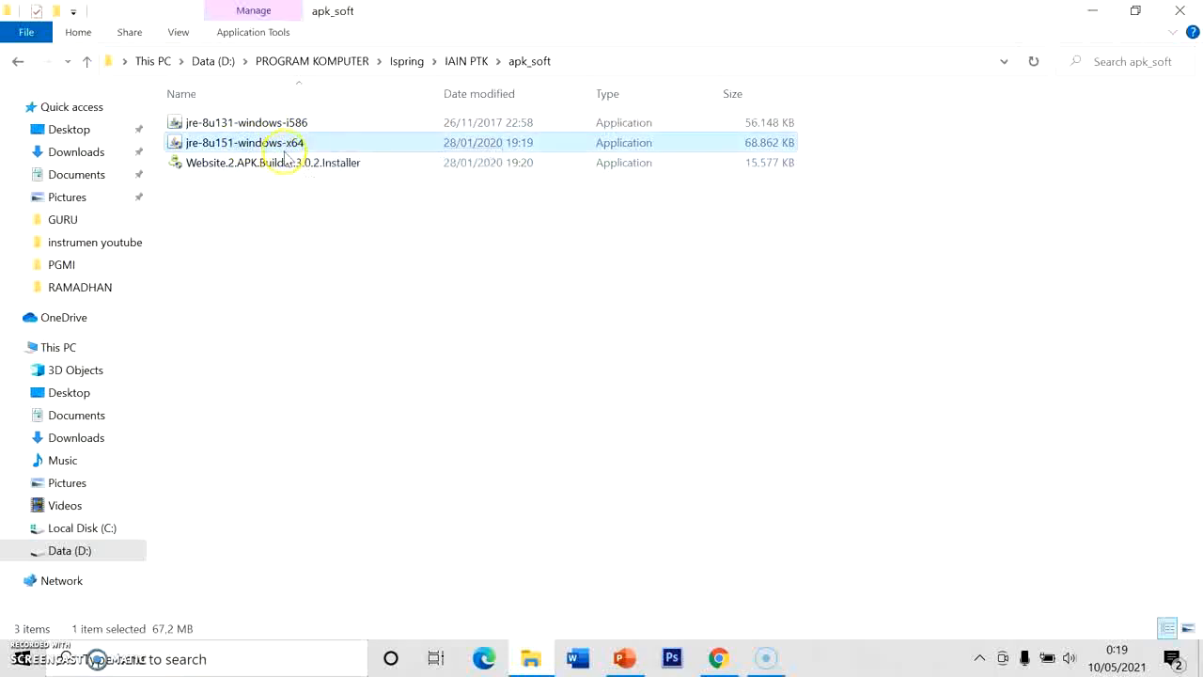
left_click(264, 237)
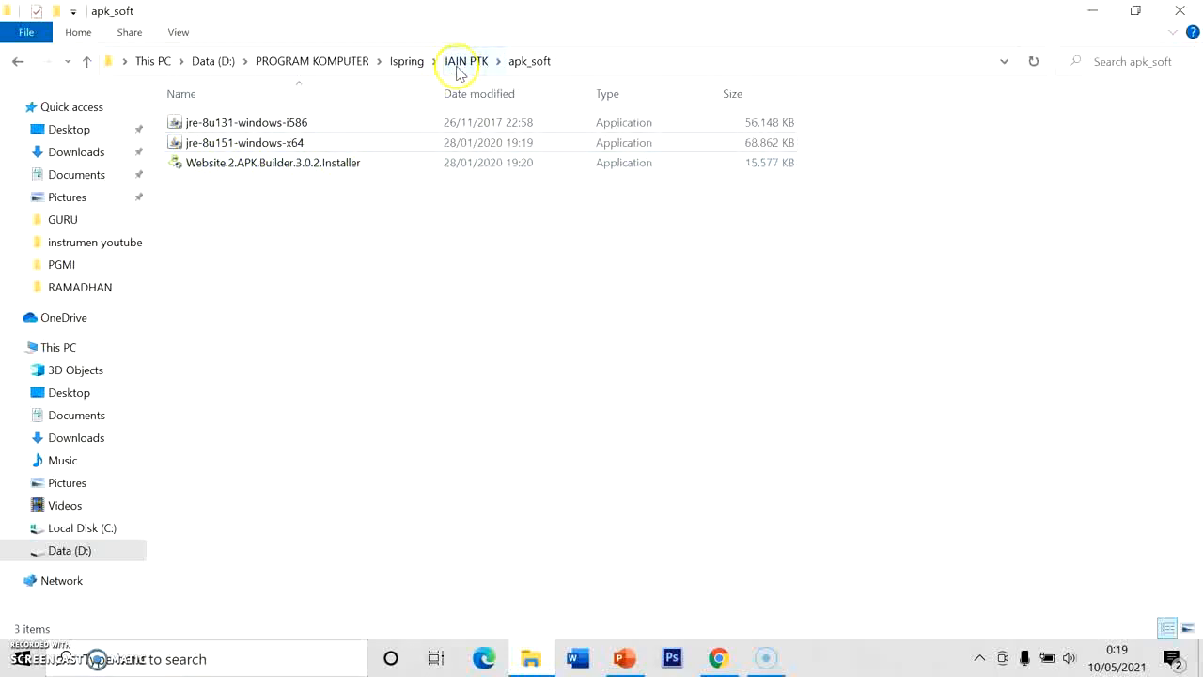
- Point out install_flash_player in the main Ispring folder under PROGRAM KOMPUTER, and look into its Ispring and apk_soft subfolders
left_click(404, 61)
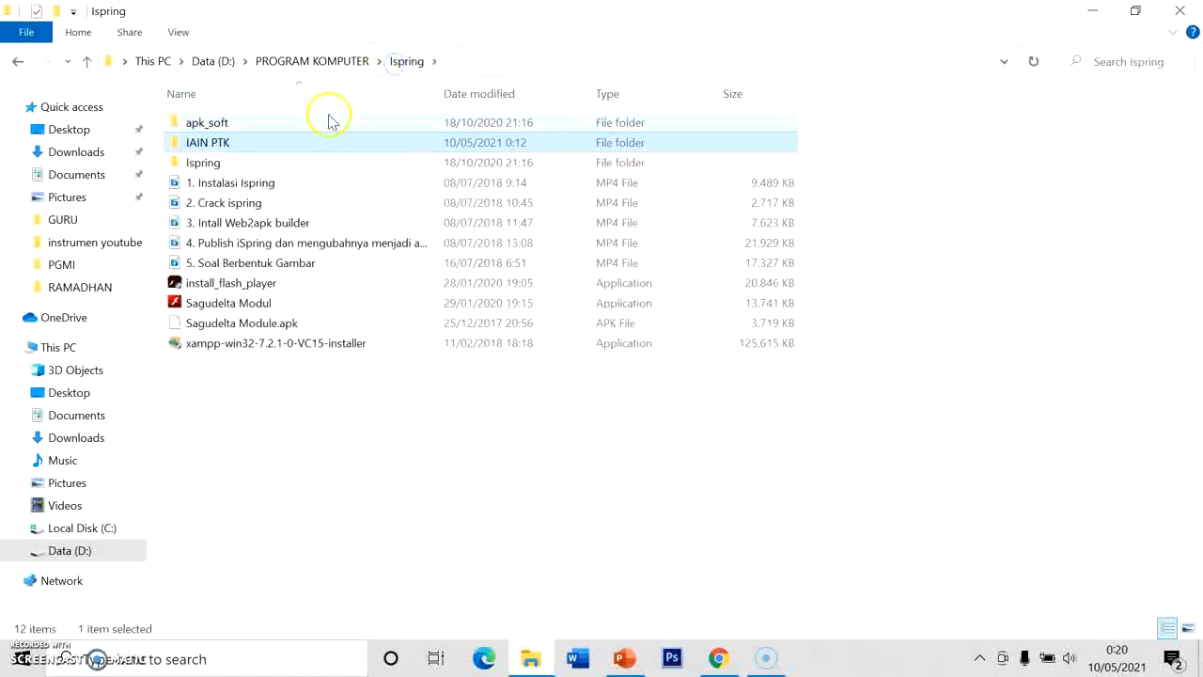
double_click(222, 285)
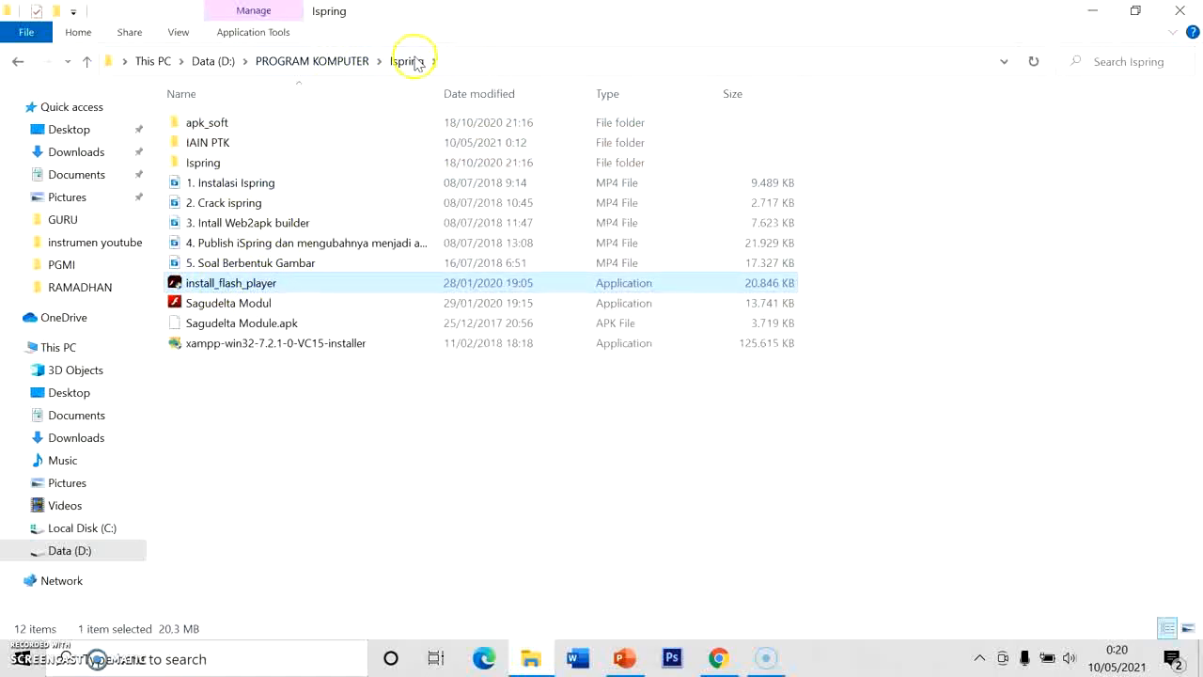
double_click(202, 162)
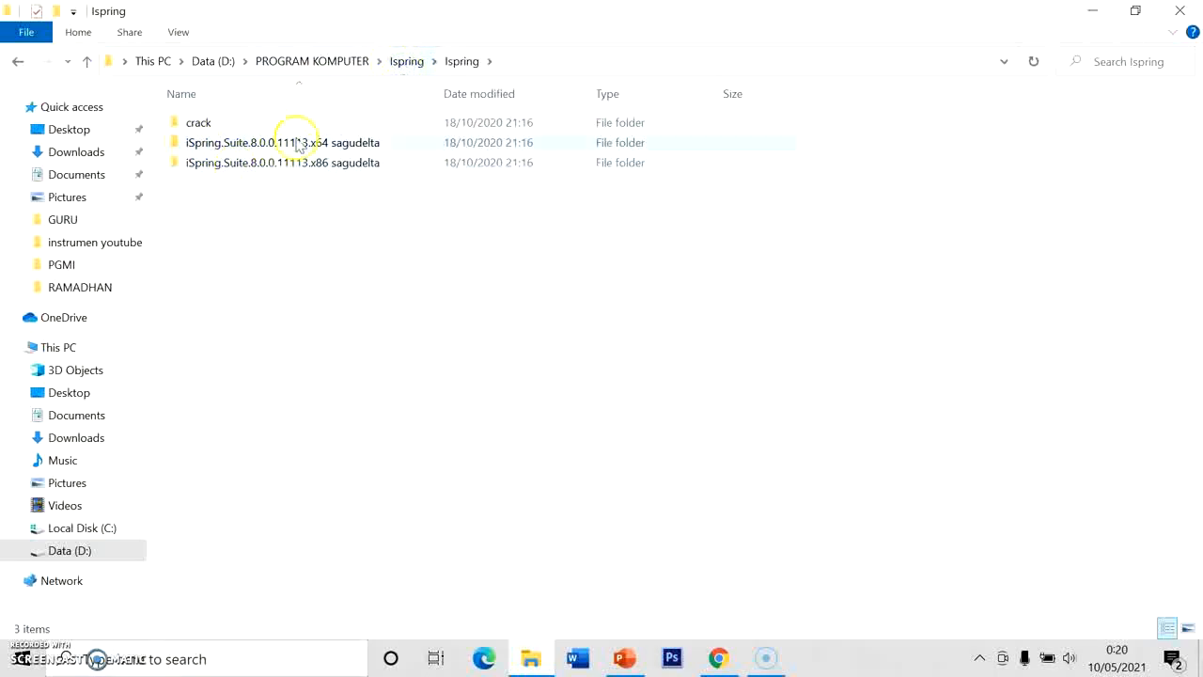
left_click(406, 61)
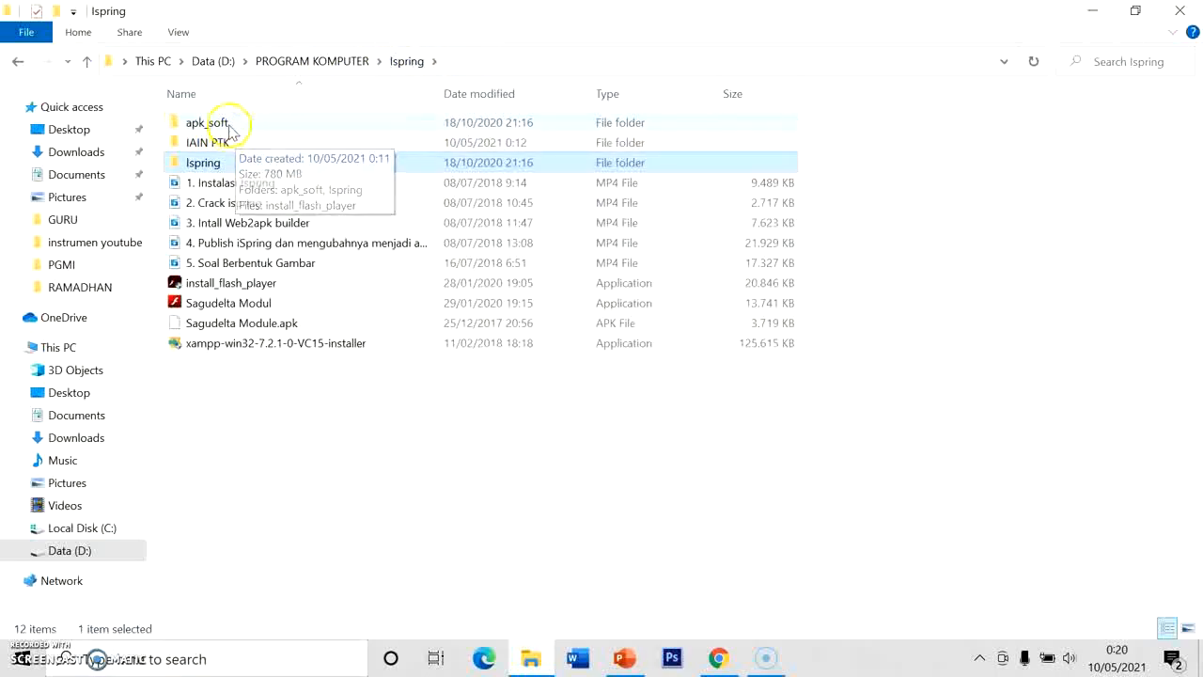
double_click(229, 122)
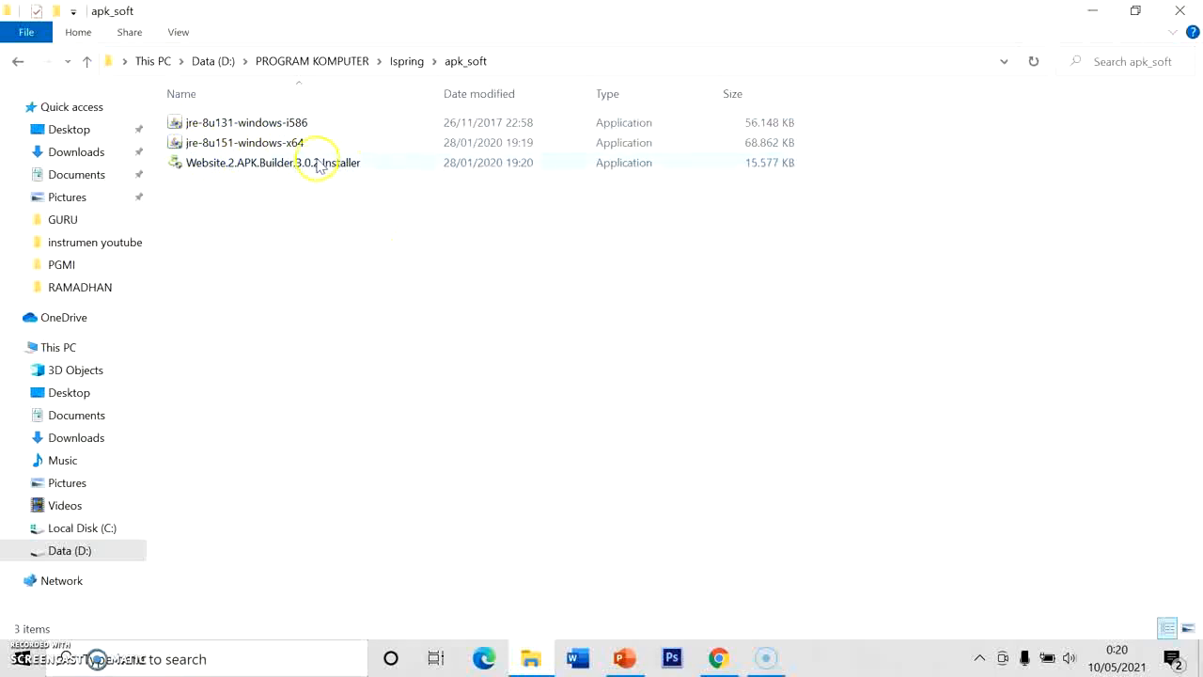
- Switch to the MEMBUAT APLIKASI ANDROID presentation in PowerPoint and display the iSpring Suite 8 tools
left_click(625, 657)
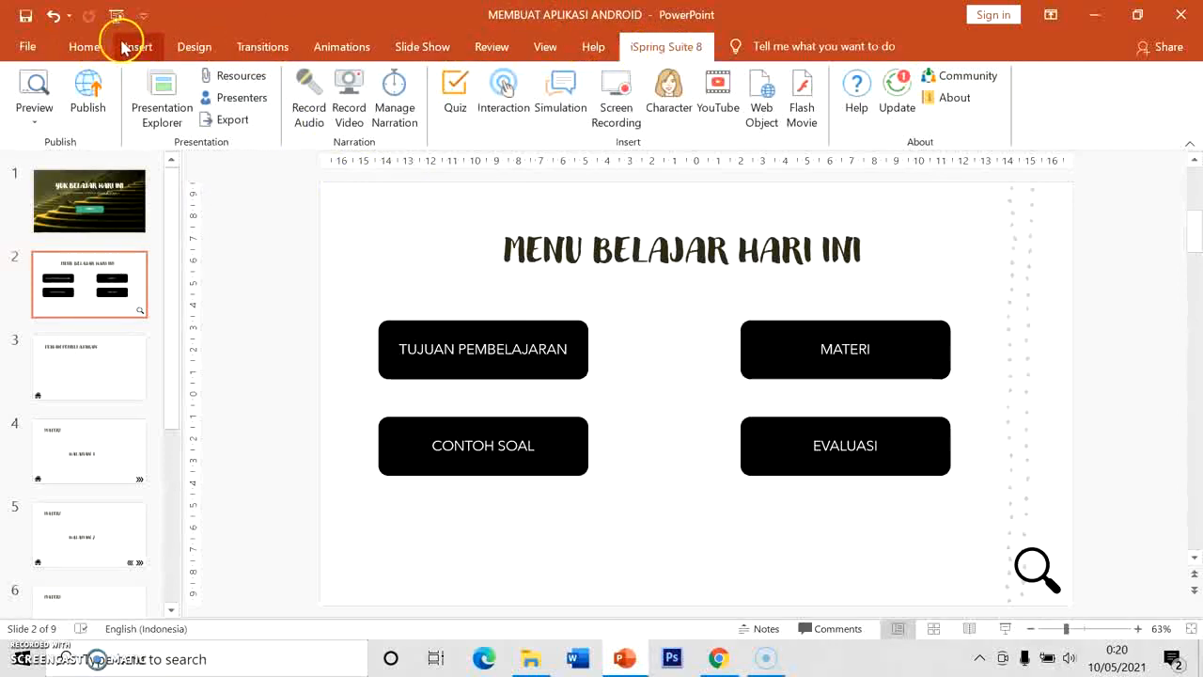
left_click(84, 47)
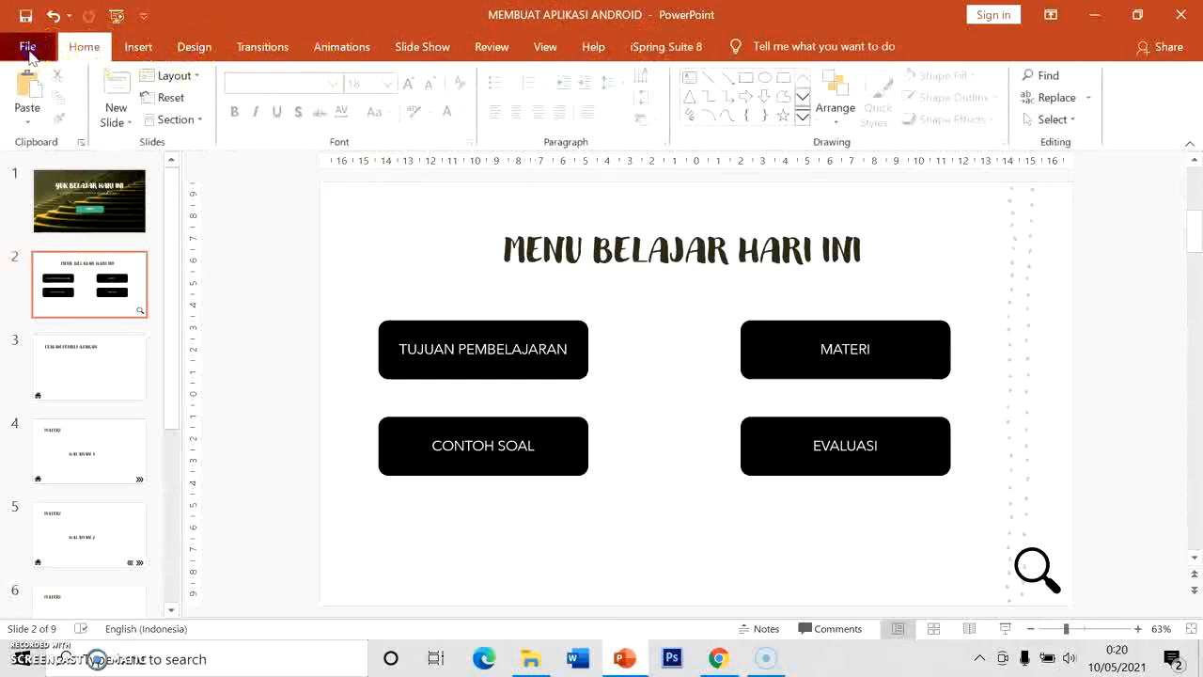
left_click(27, 47)
left_click(26, 53)
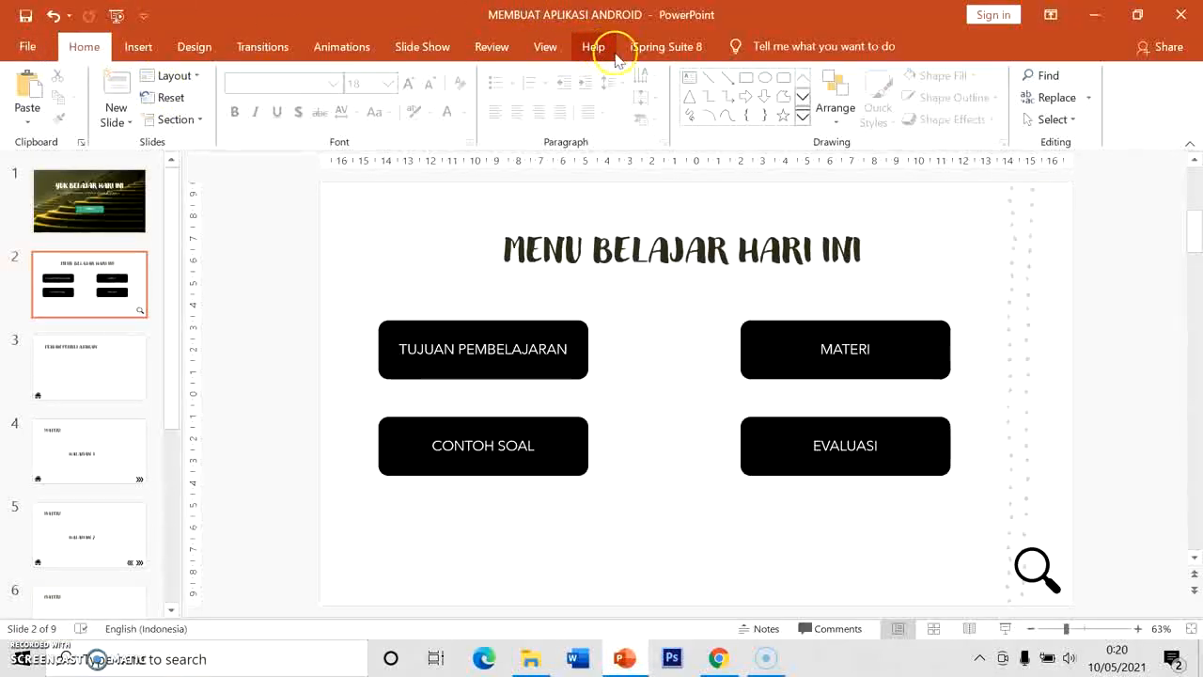
left_click(665, 49)
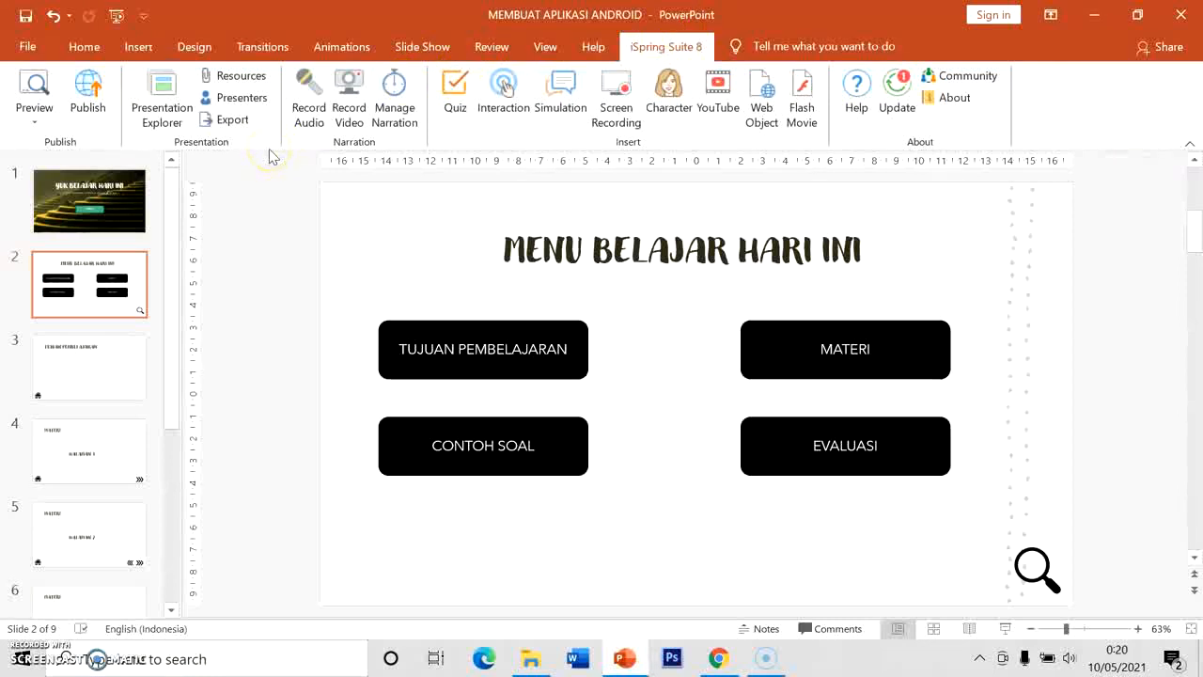
- Open the iSpring publishing settings and choose Combined (HTML5 + Flash) as the web output
left_click(82, 113)
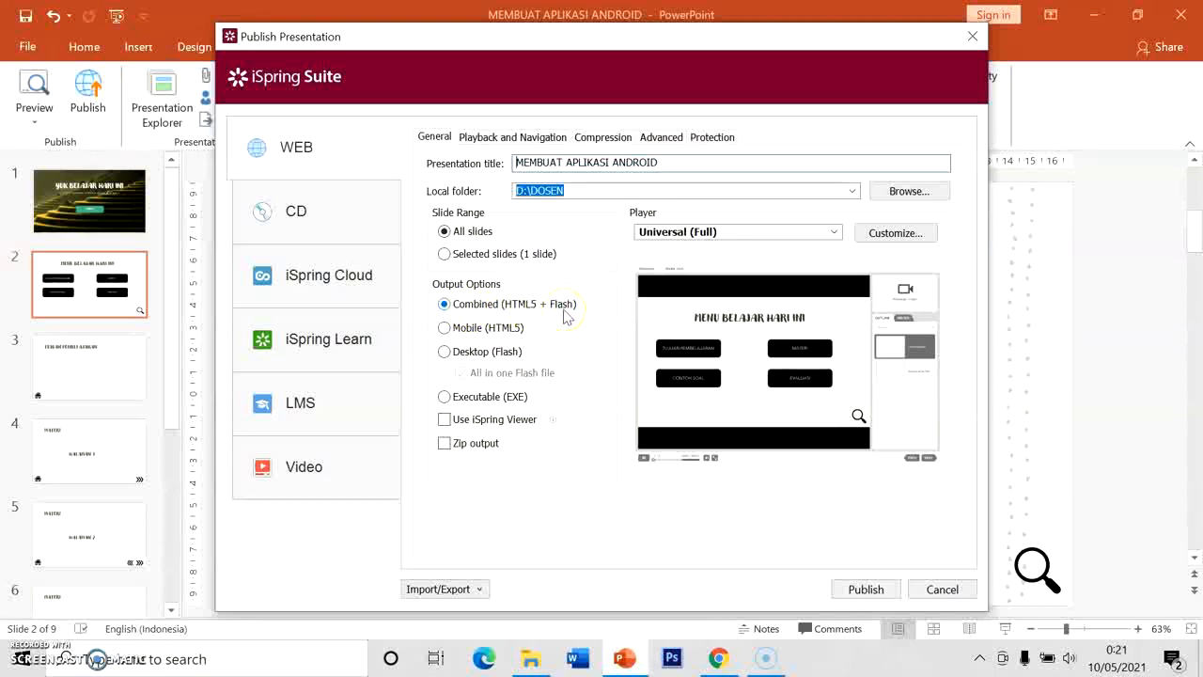
left_click(468, 331)
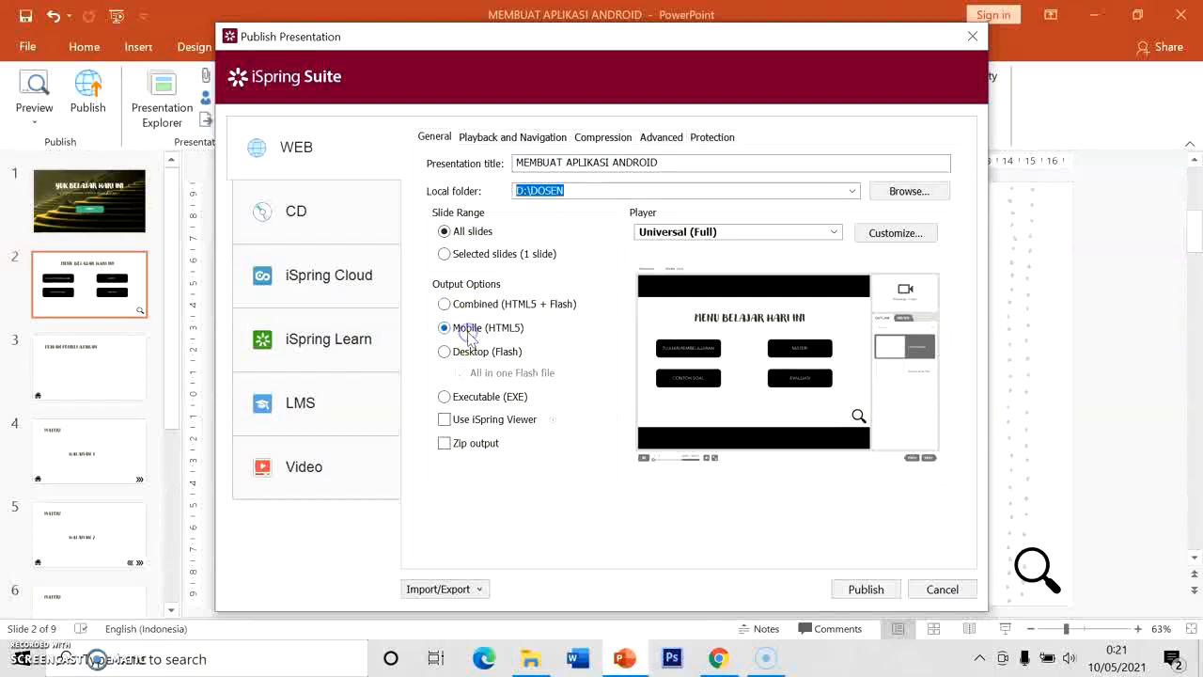
left_click(464, 355)
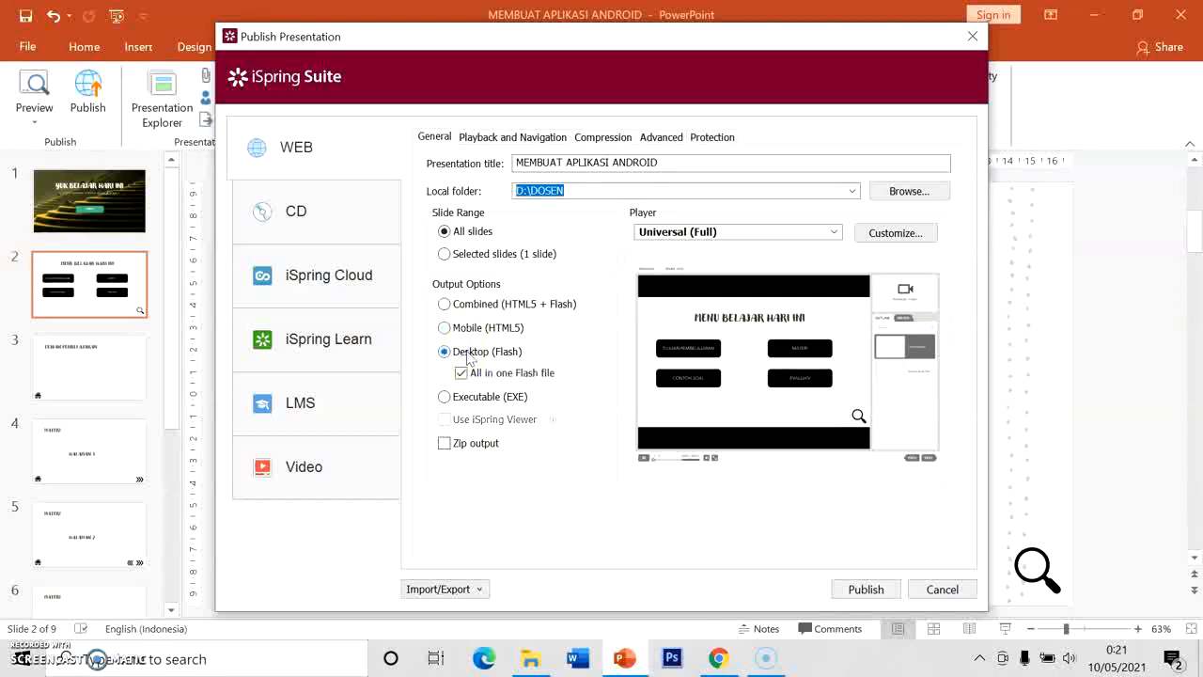
left_click(461, 310)
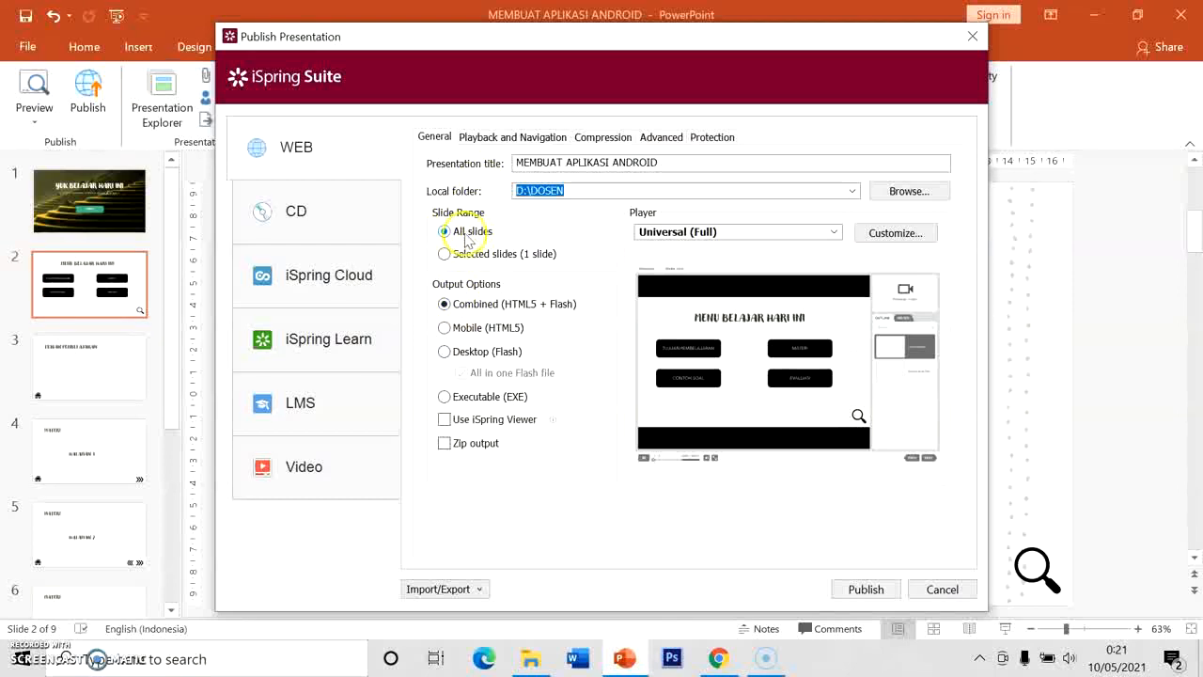
- Choose D:\DOSEN as the publishing folder and set the presentation title to APLIKASI PEMBELAJARAN TEMA 1
left_click(908, 192)
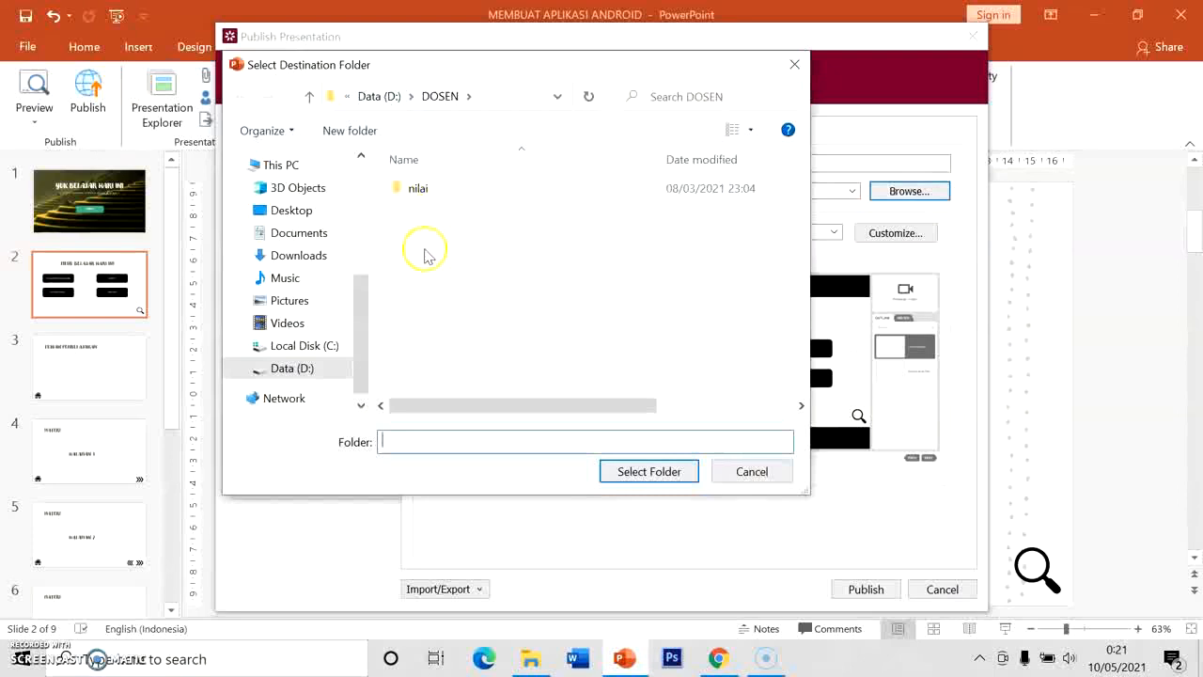
left_click(439, 96)
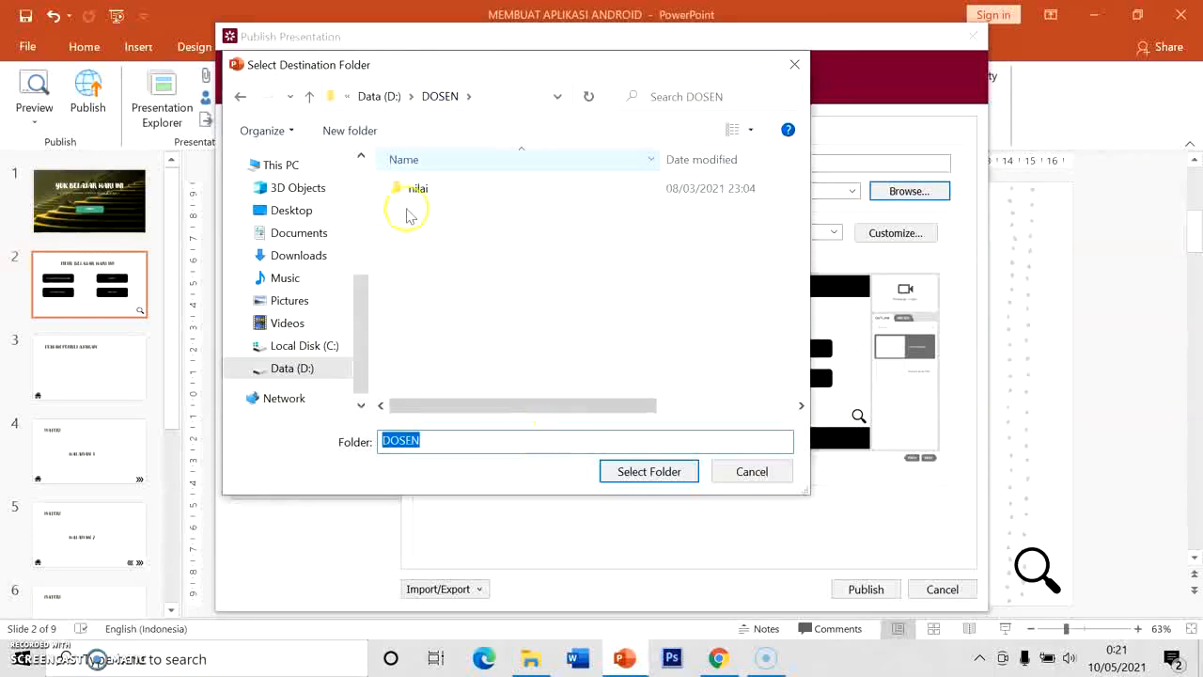
left_click(645, 472)
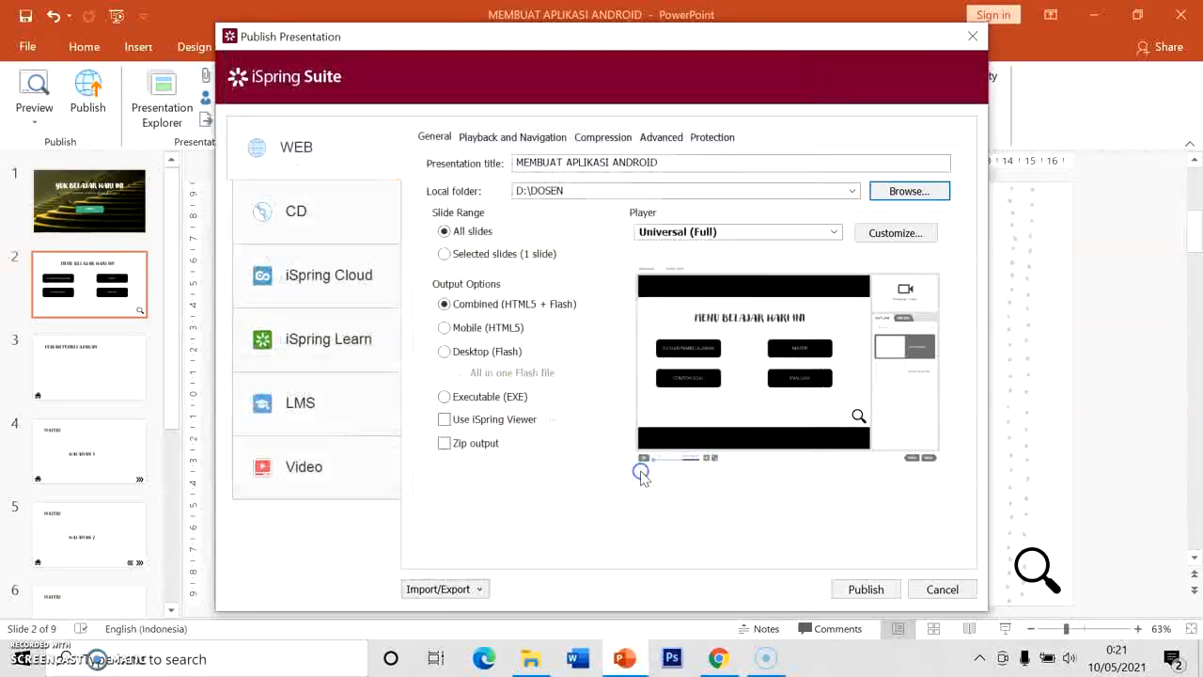
left_click(693, 167)
left_click_drag(688, 165, 461, 163)
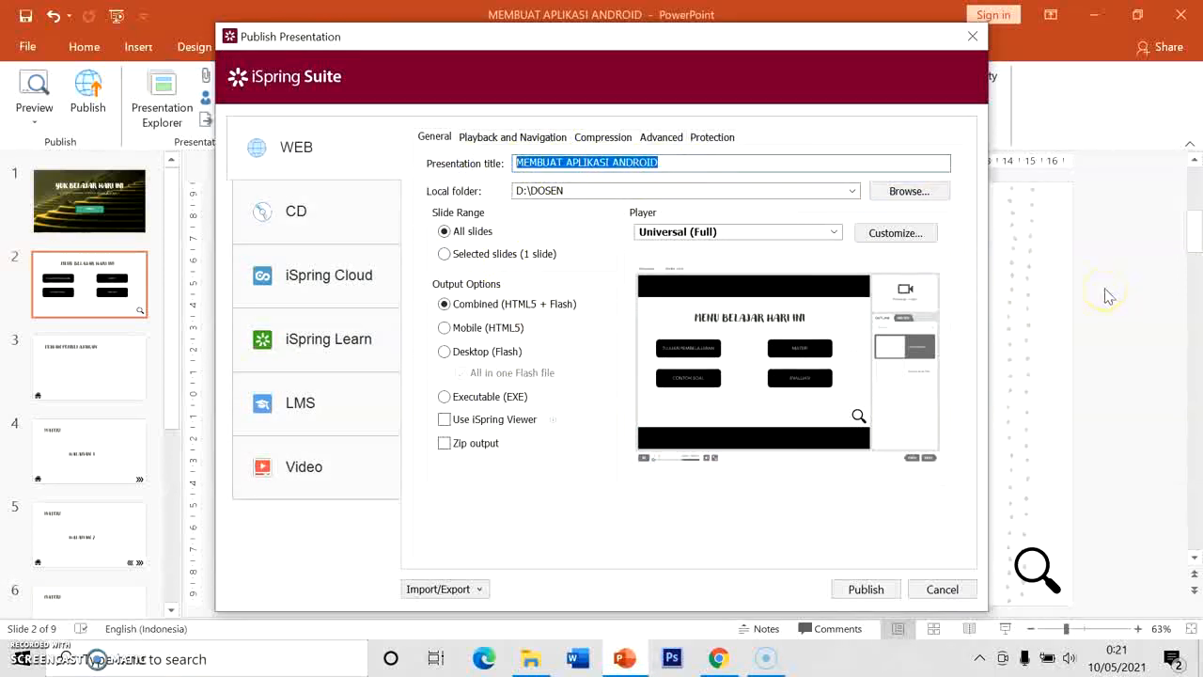
type("APLIKASI PEMBELAJARAN TEMA 1")
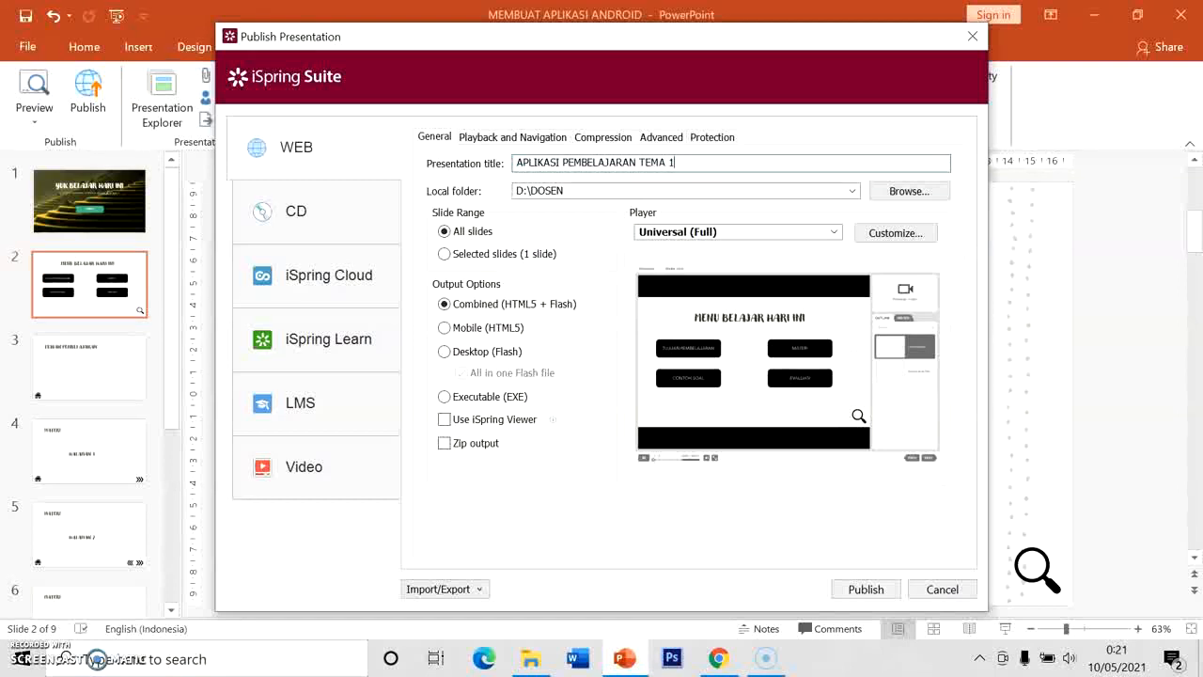
- Publish the presentation, agreeing to the Adobe Flash Player installation, and close the Adobe web page
left_click(855, 592)
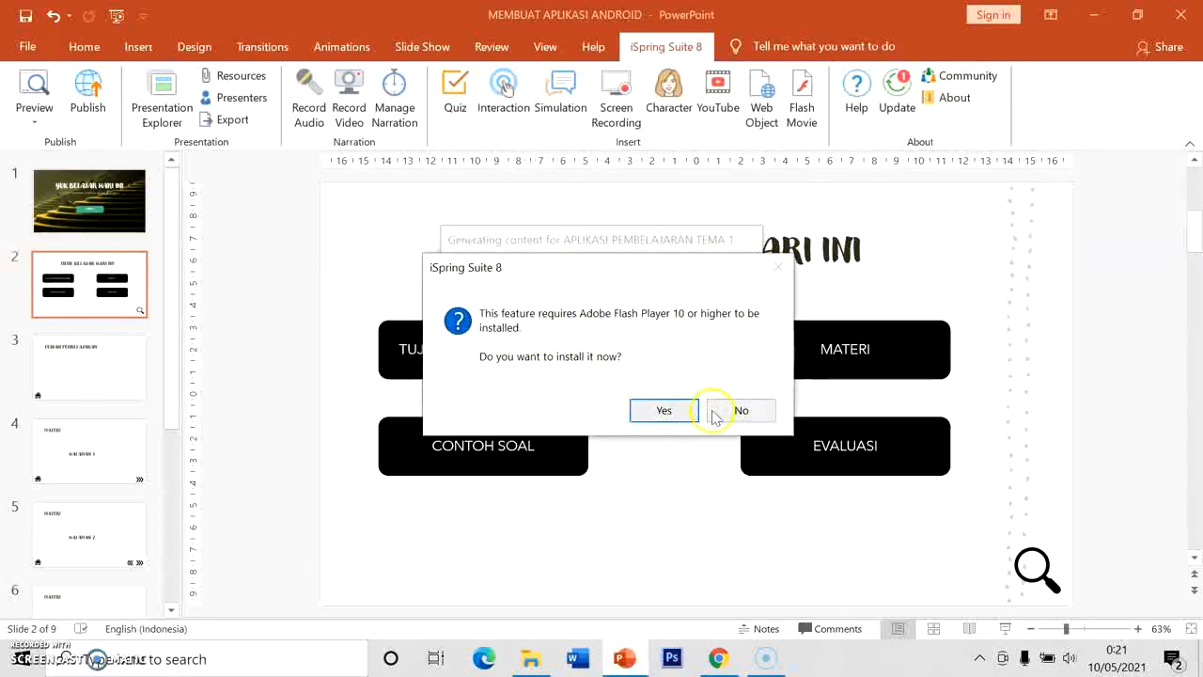
left_click(663, 411)
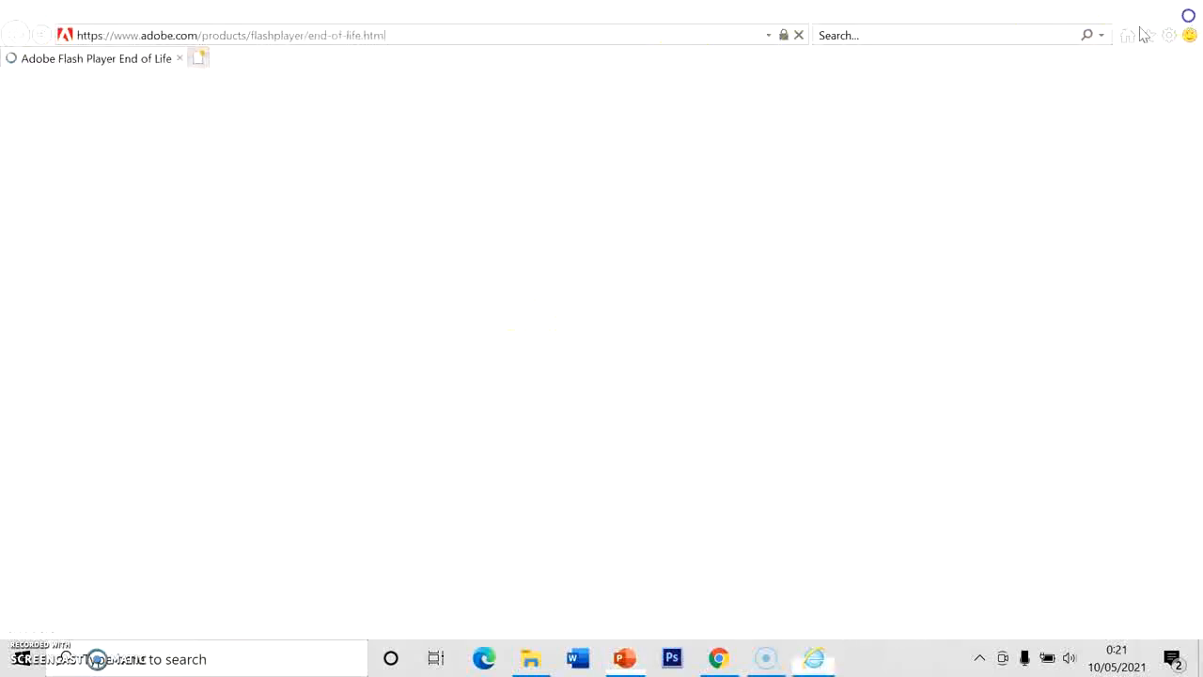
left_click(1182, 13)
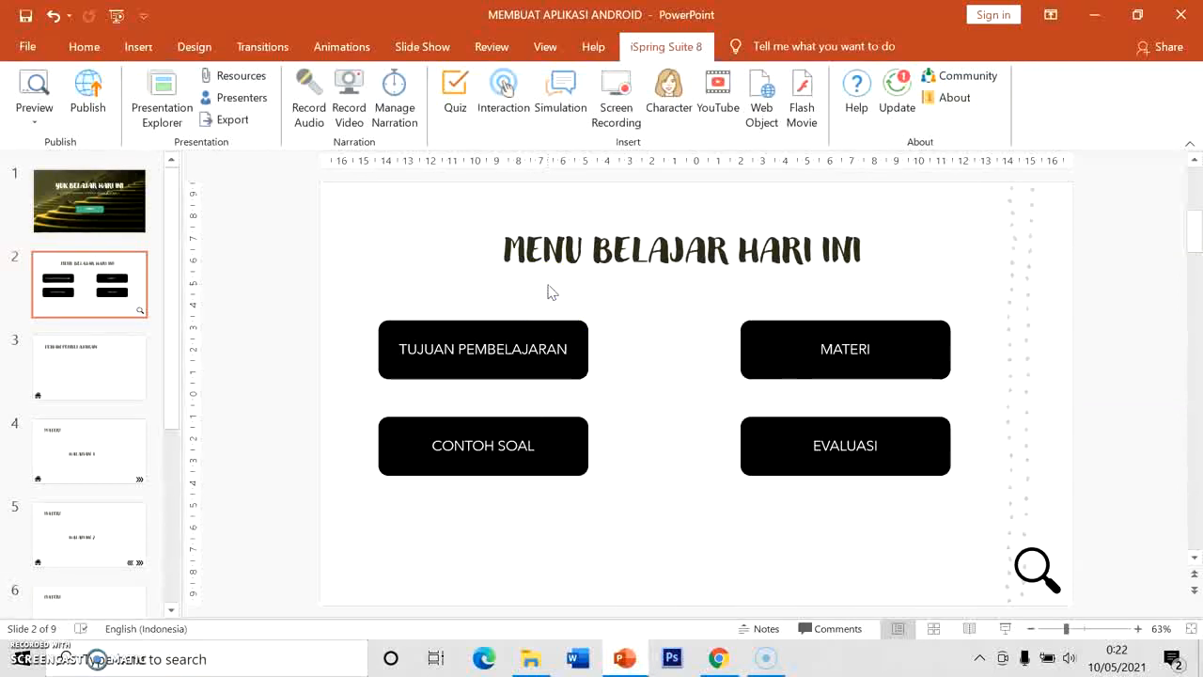
- Review the iSpring publishing settings without changing them, and minimize PowerPoint and File Explorer to reach the desktop
left_click(77, 94)
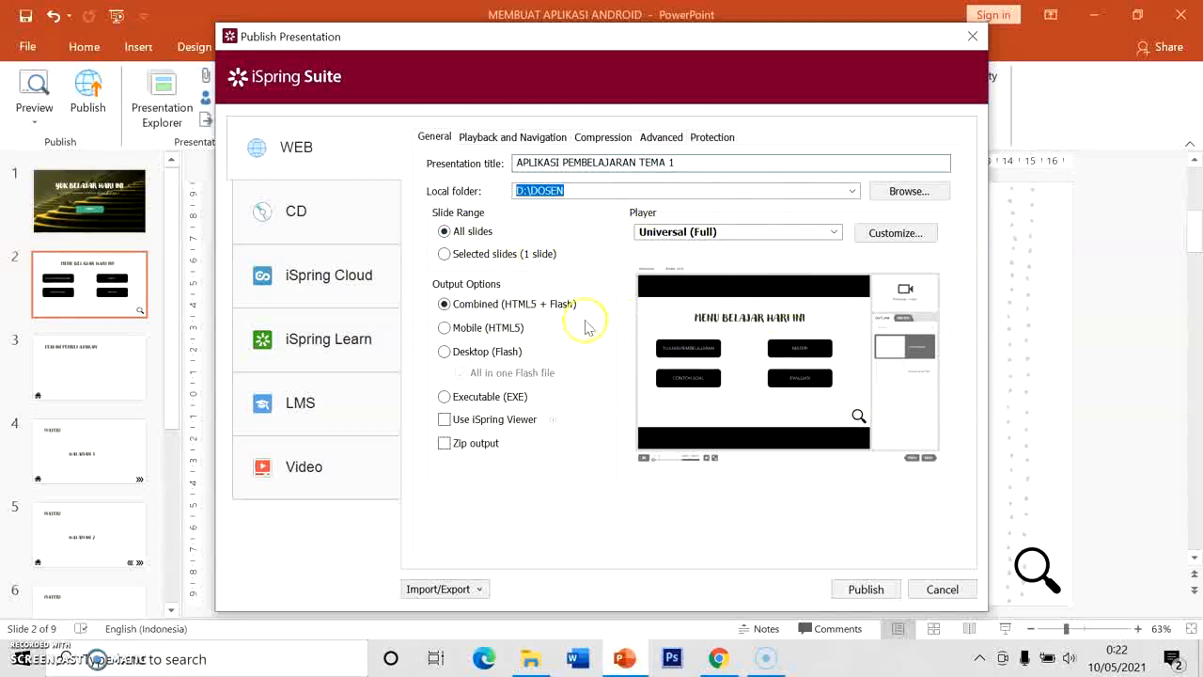
left_click(968, 38)
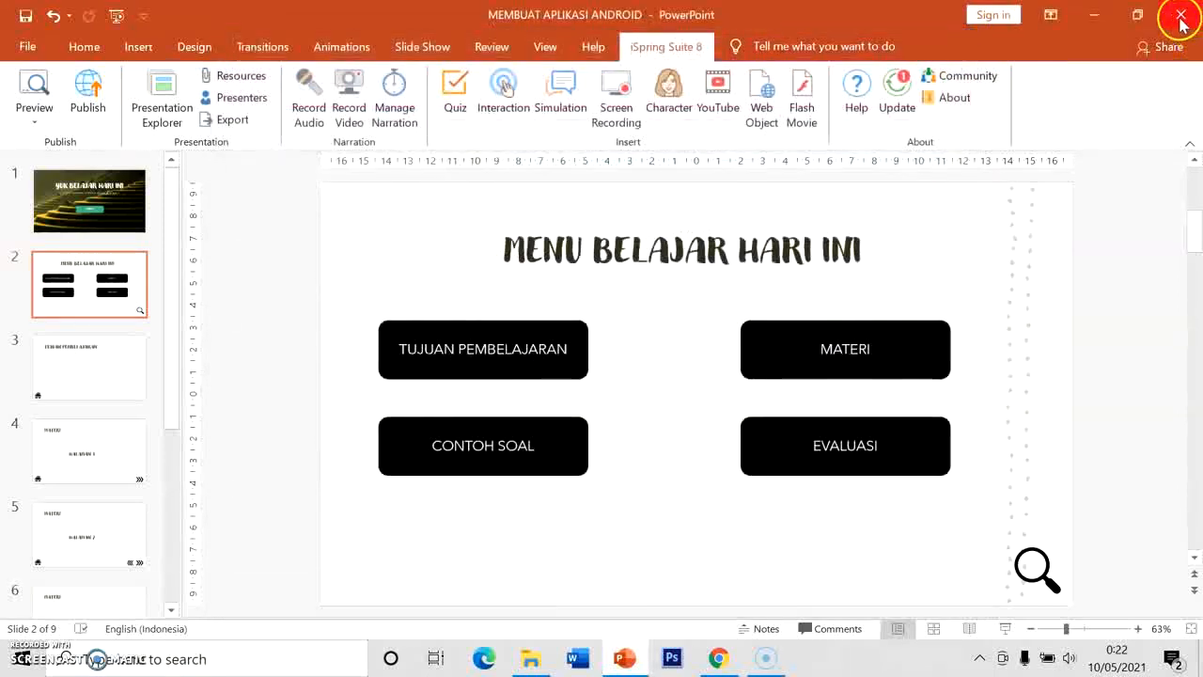
left_click(1094, 15)
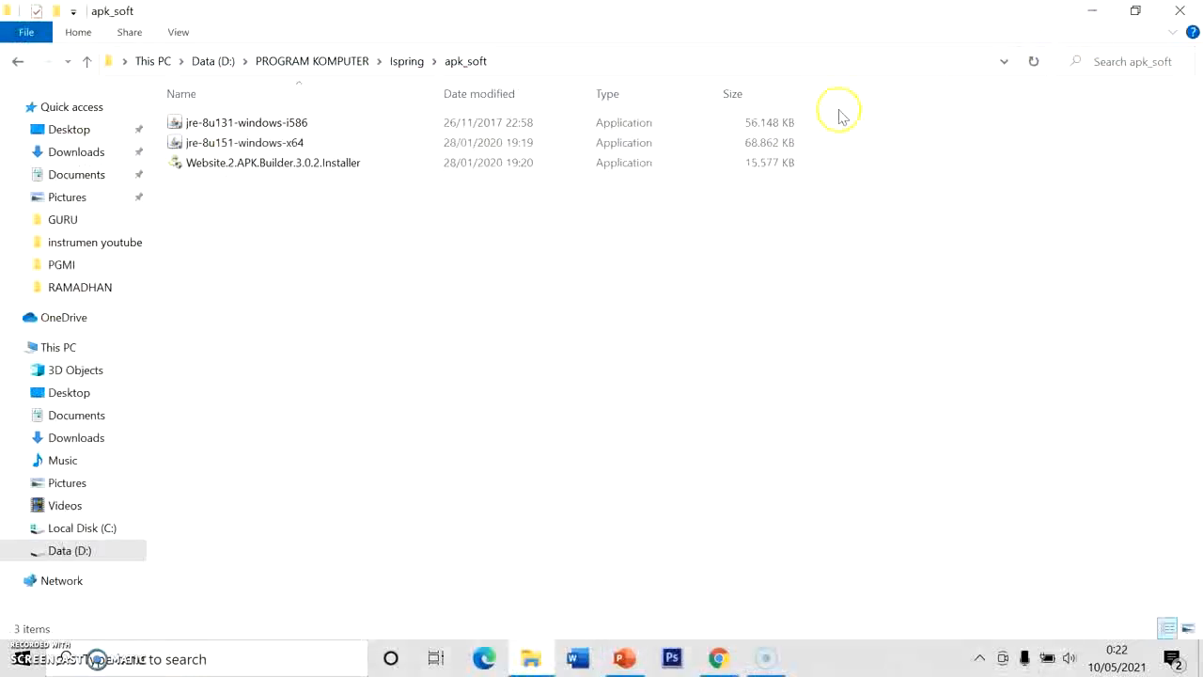
left_click(1090, 10)
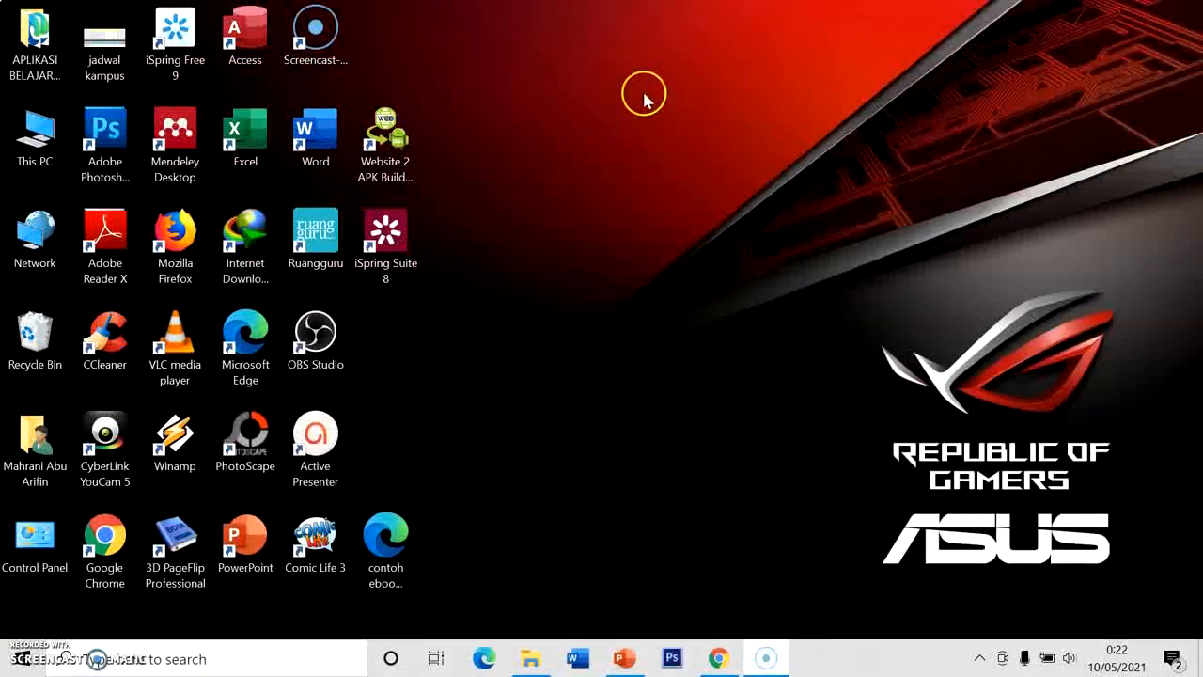
- Launch Website 2 APK Builder, choose Local HTML Website as the type to convert and title the application APLIKASI BELAJAR TEMA 1
double_click(376, 171)
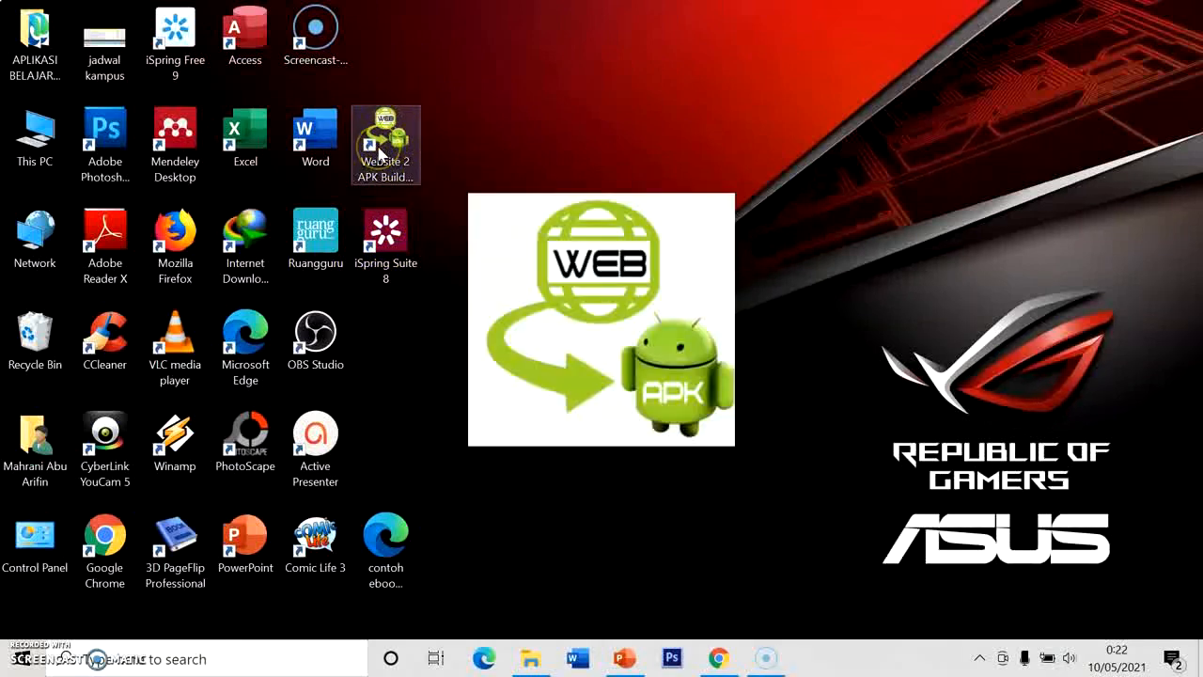
left_click(398, 130)
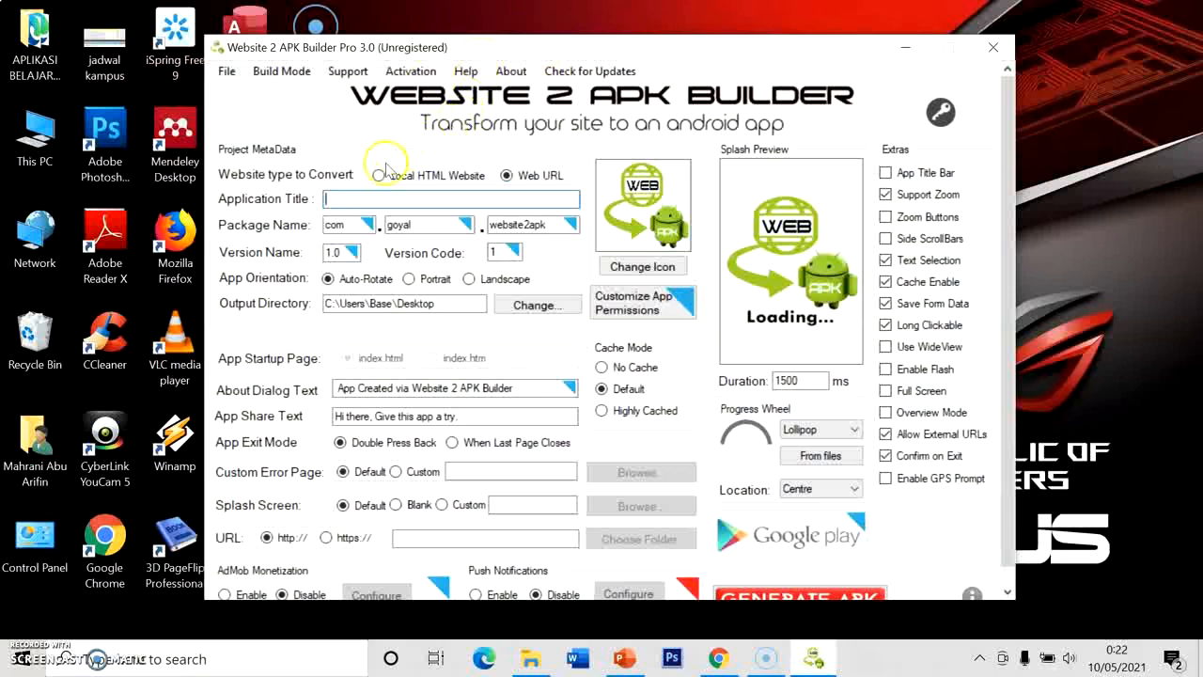
left_click(381, 179)
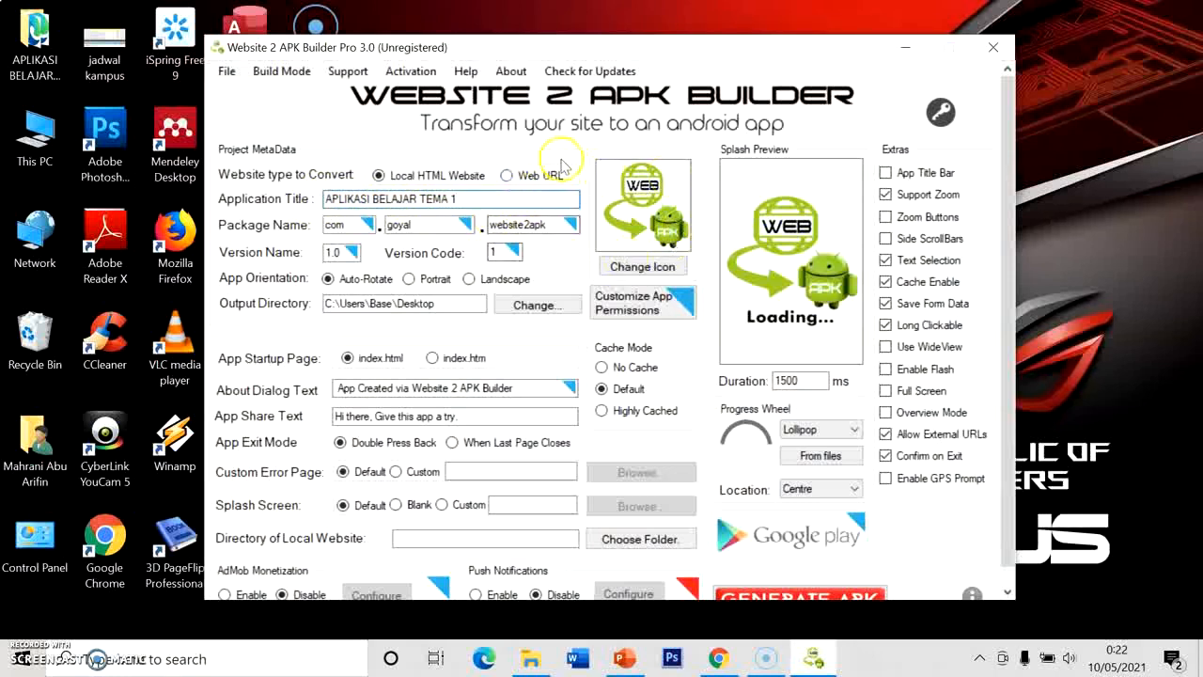
- Change the app icon to the foto4 picture from the FOTO\PRIBADI\SINGLE folder on drive D
left_click(642, 267)
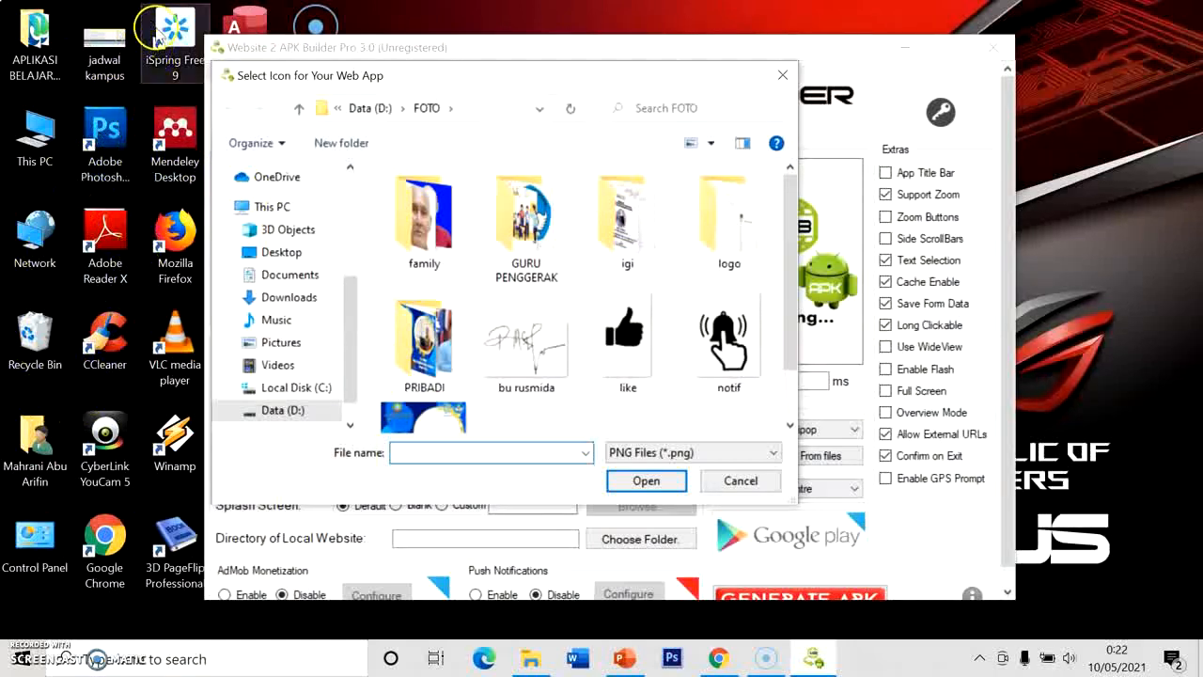
left_click(635, 48)
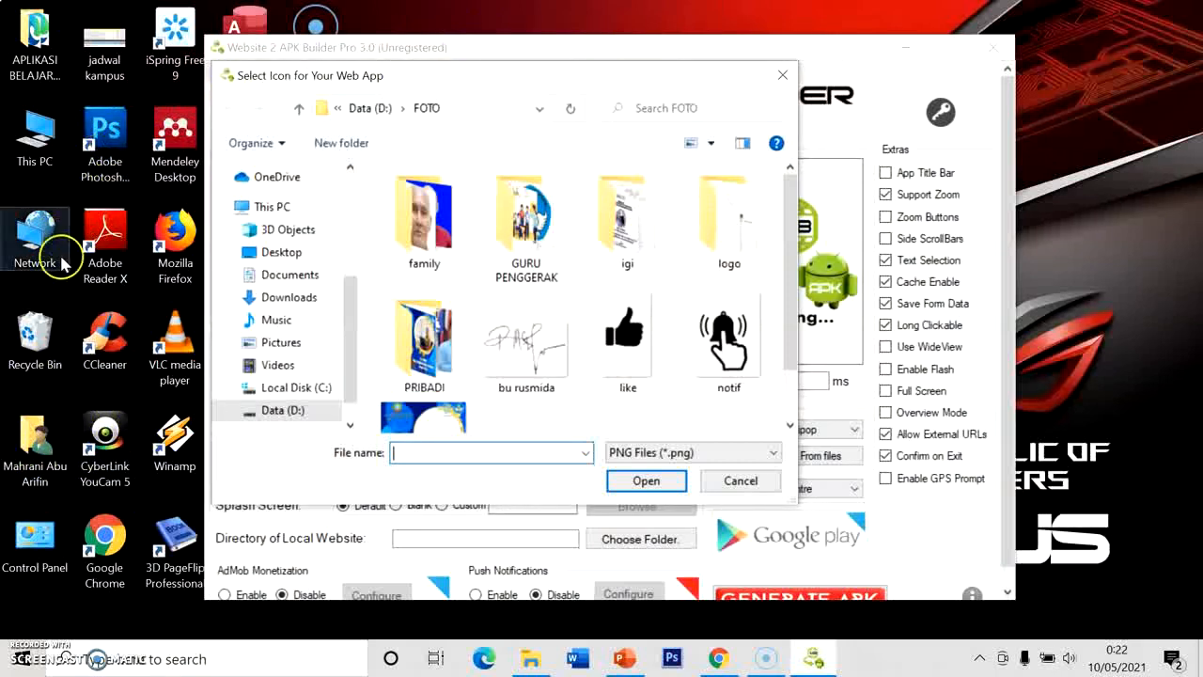
scroll(523, 297, "down", 1)
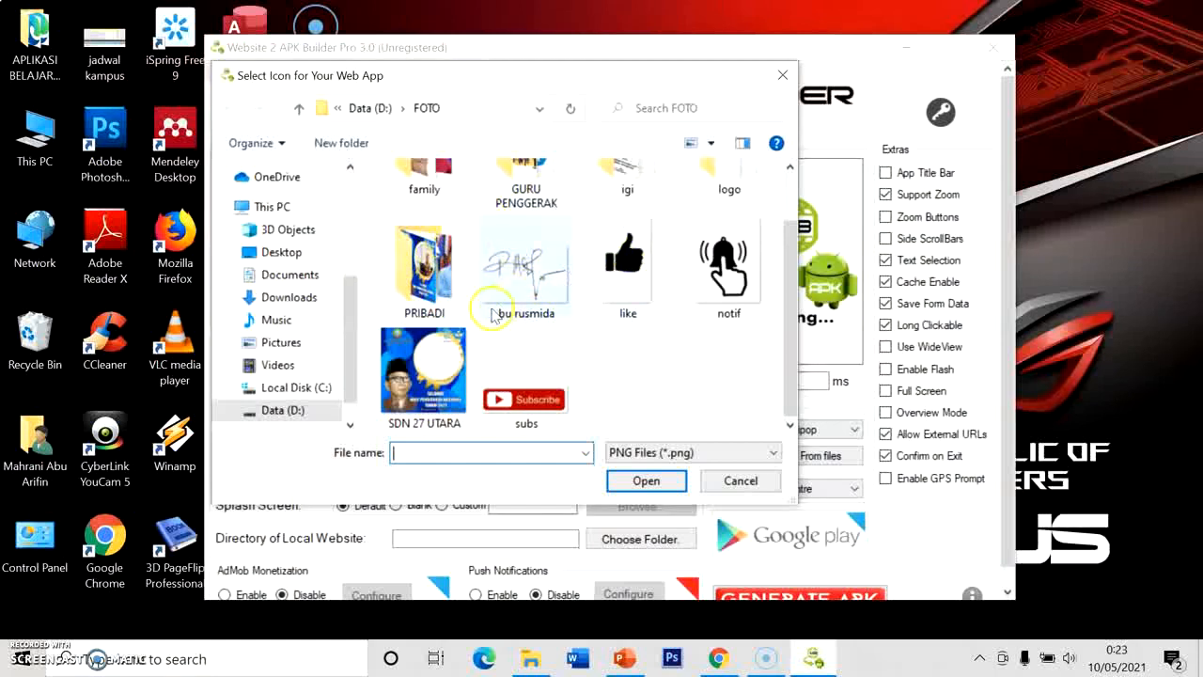
left_click(406, 349)
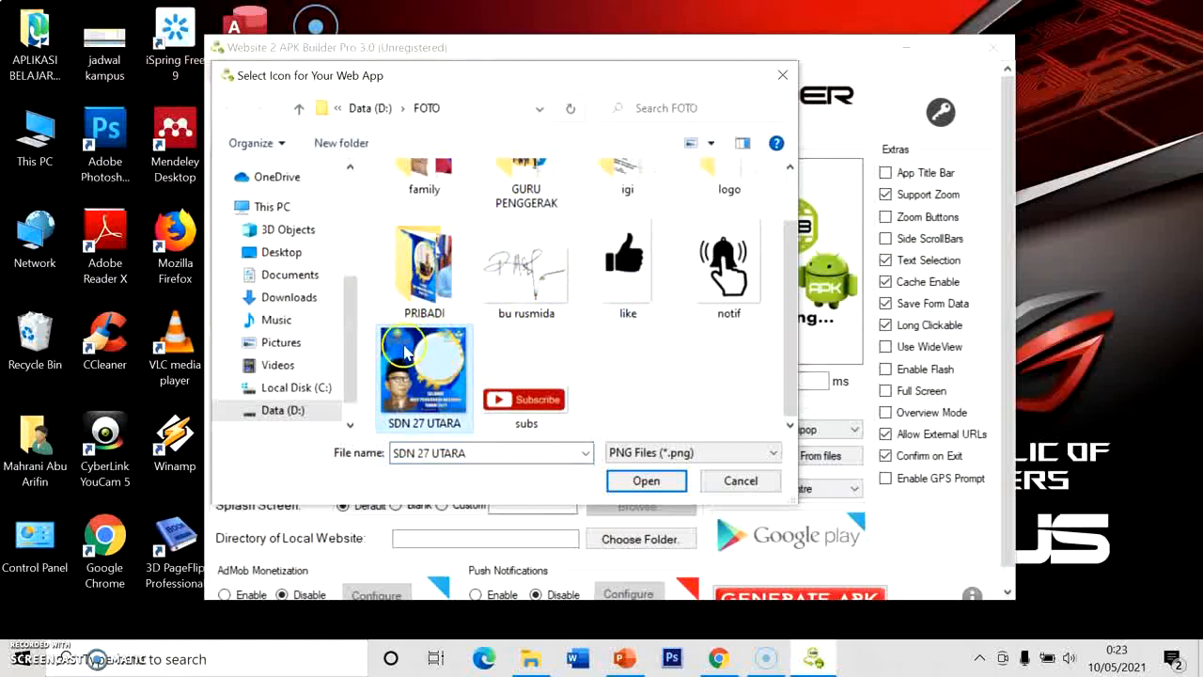
double_click(438, 287)
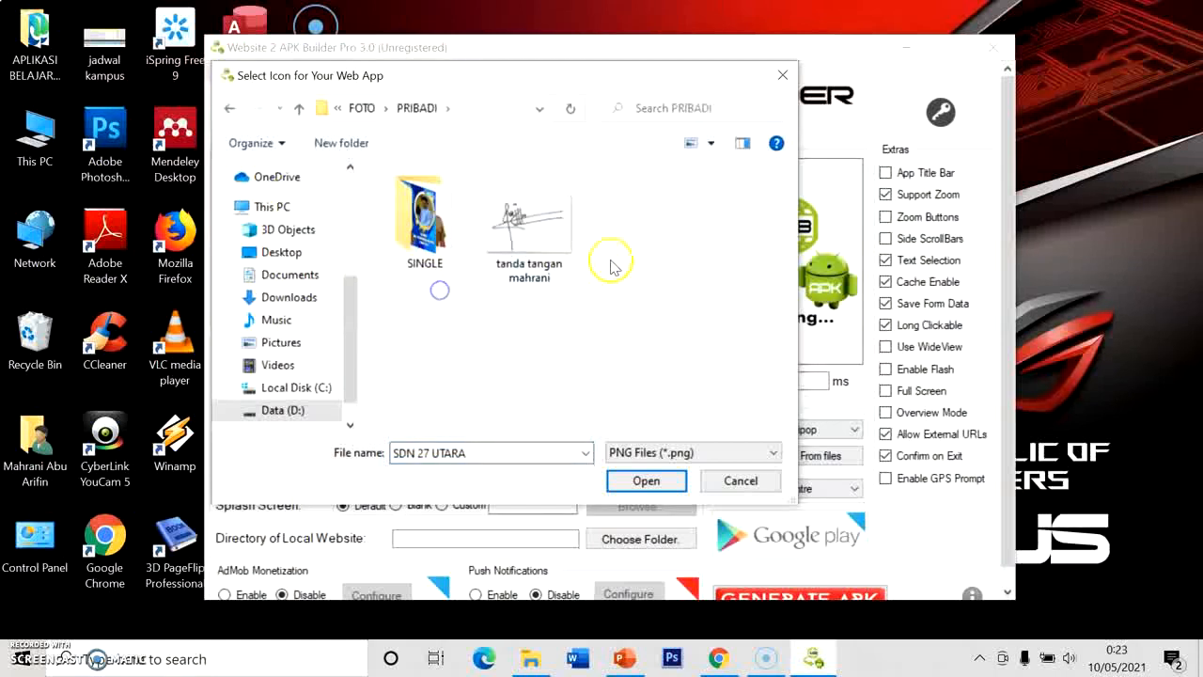
double_click(432, 231)
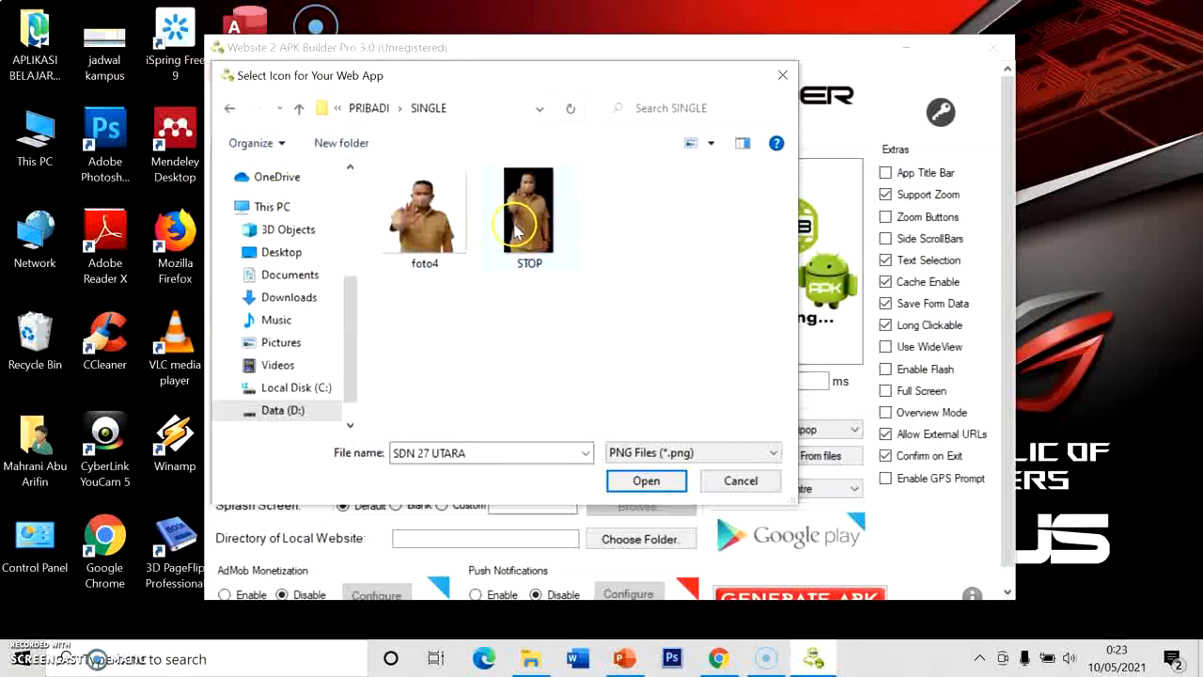
left_click(429, 216)
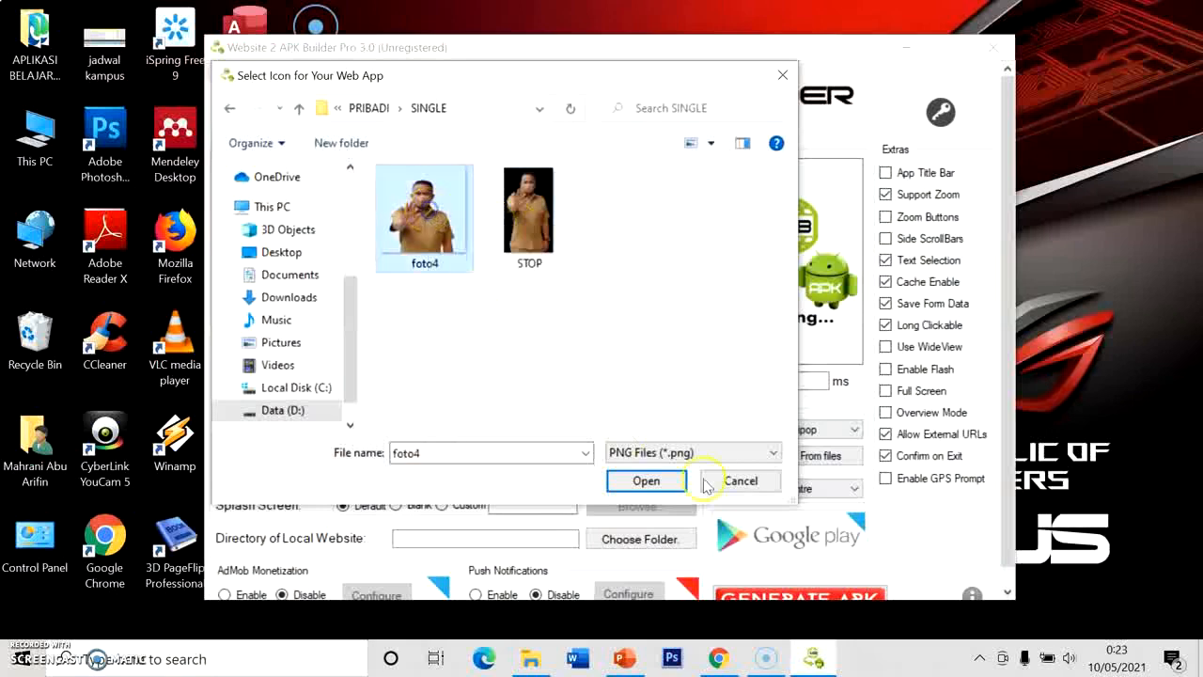
left_click(658, 481)
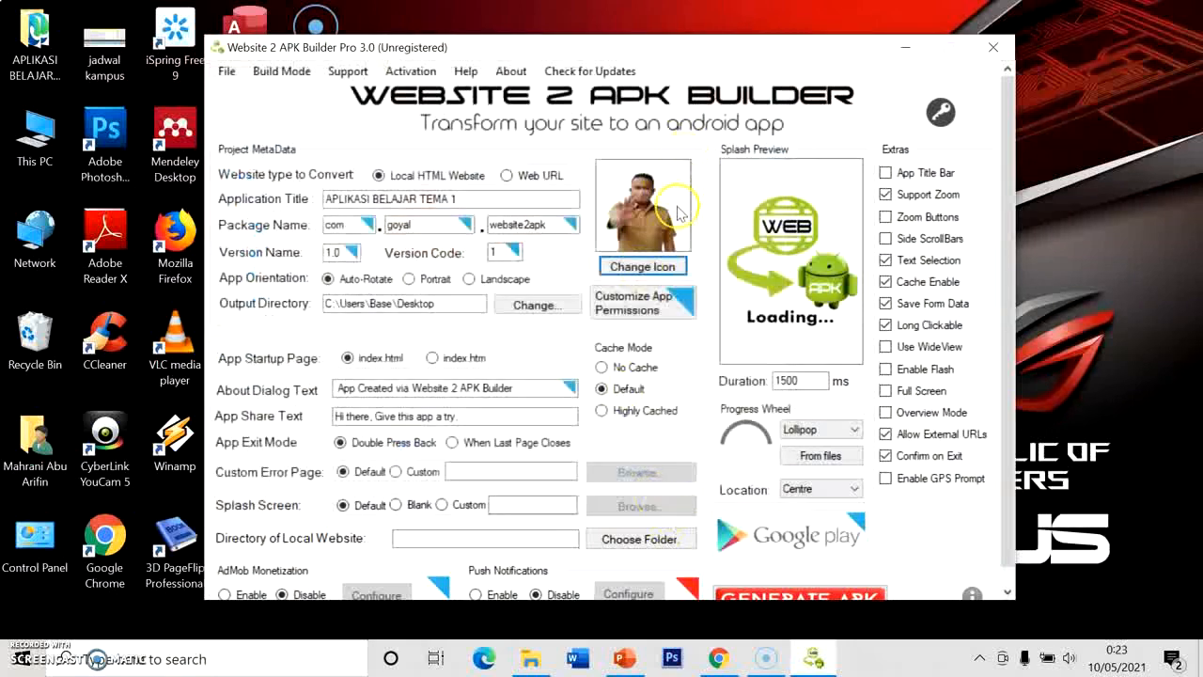
- Check which file type the app icon selection accepts, keeping foto4 as the icon
left_click(643, 266)
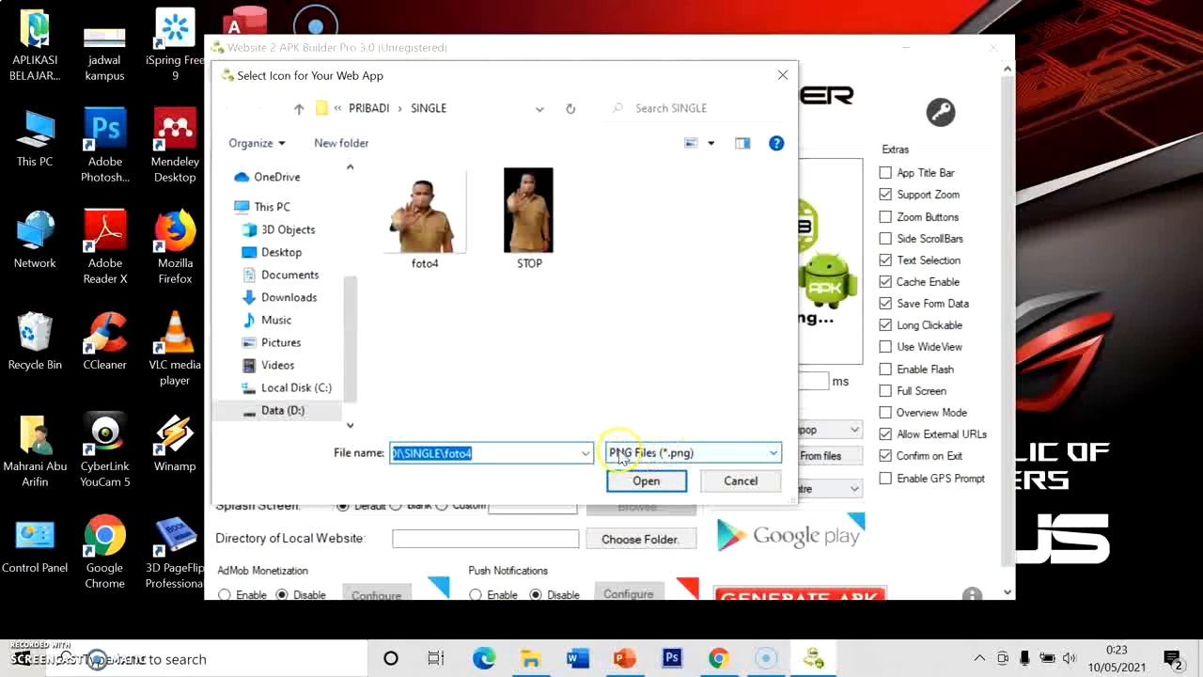
left_click(649, 453)
left_click(632, 456)
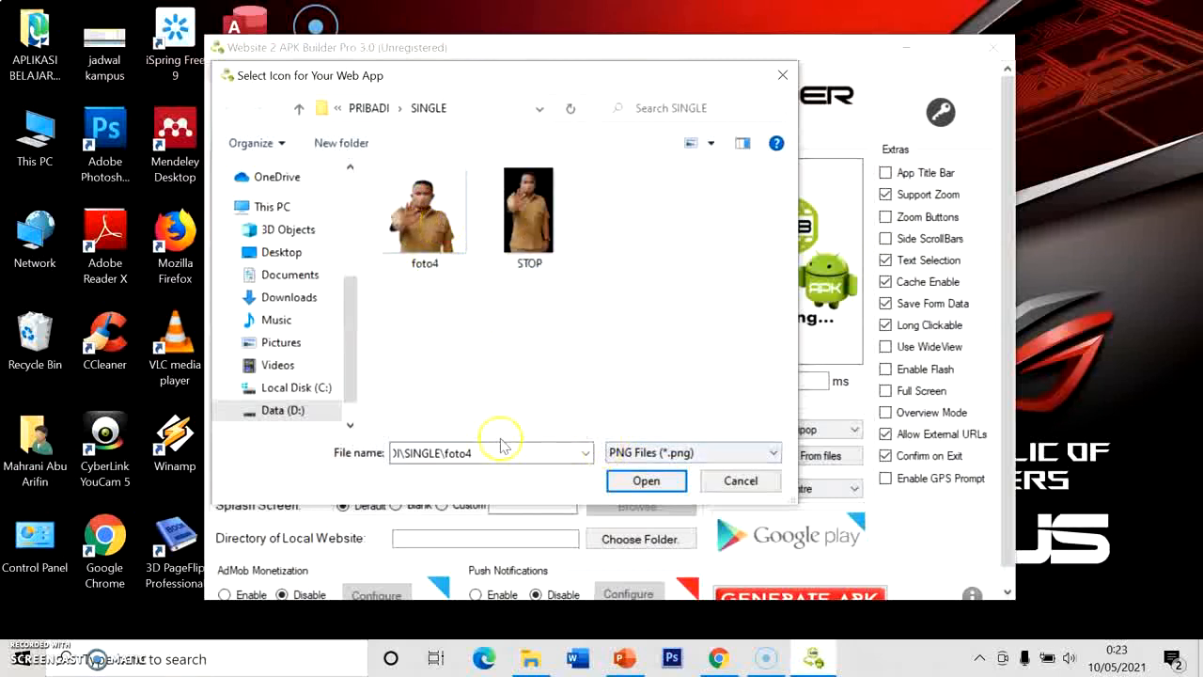
left_click(660, 481)
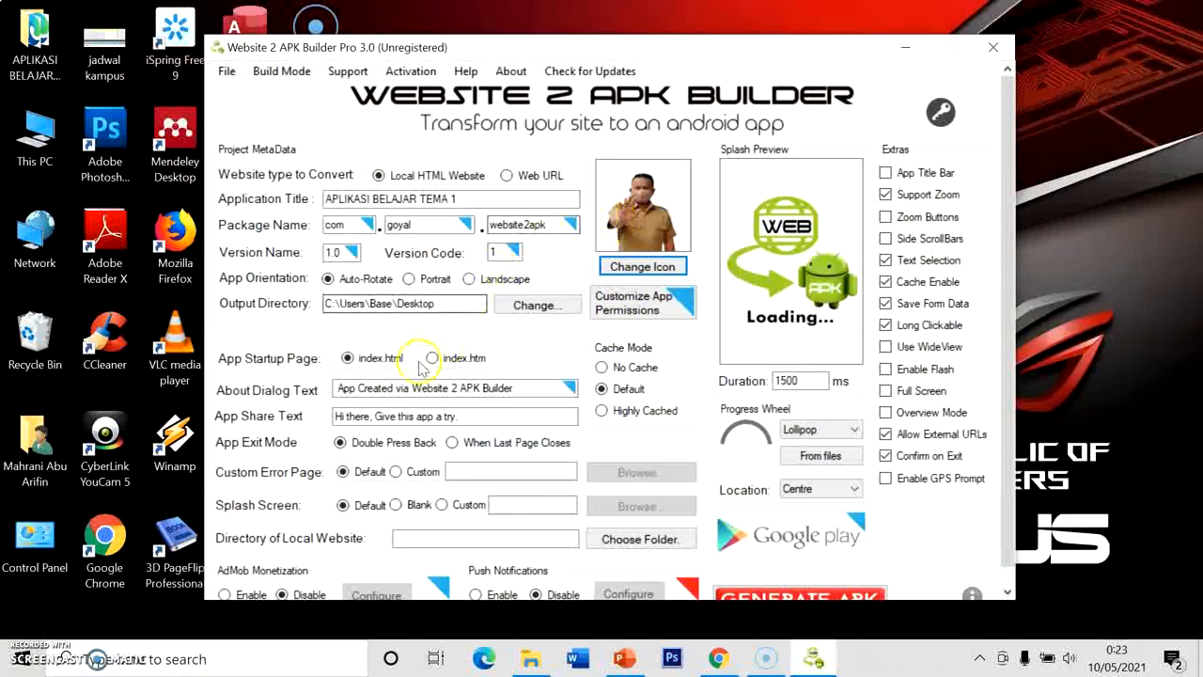
- Try to use the APLIKASI PEMBELAJARAN TEMA 1 (Web) folder in D:\DOSEN as the local website directory
left_click(622, 539)
left_click(524, 316)
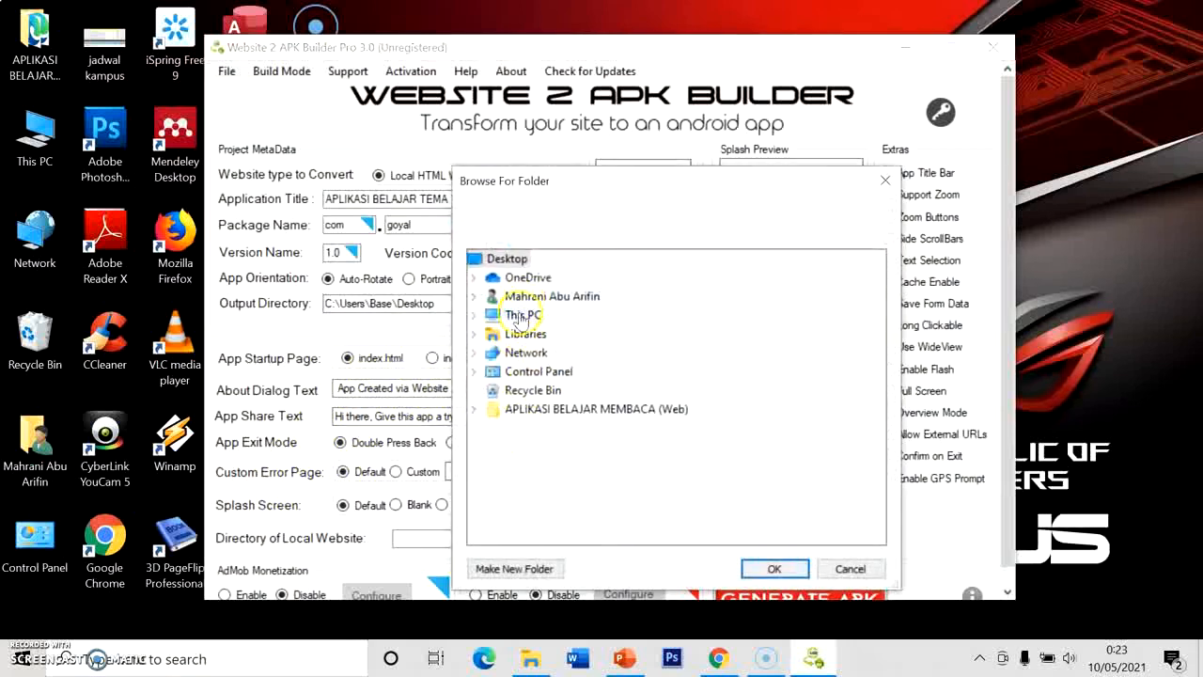
scroll(542, 348, "down", 1)
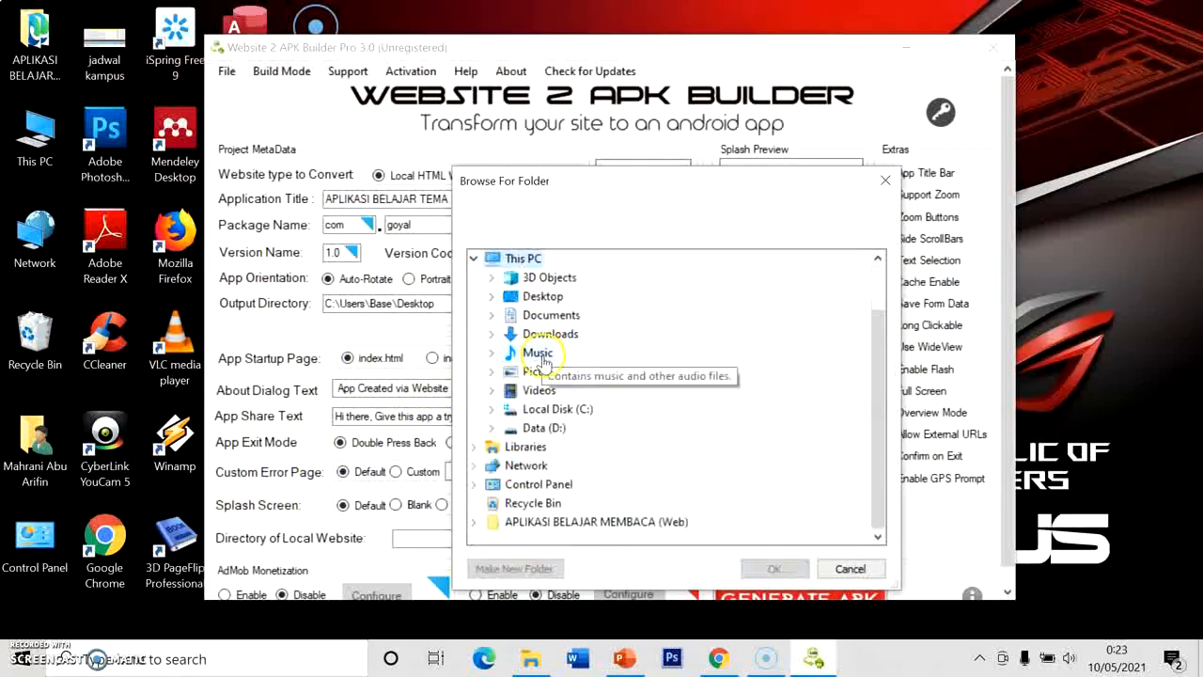
left_click(546, 428)
scroll(606, 393, "down", 3)
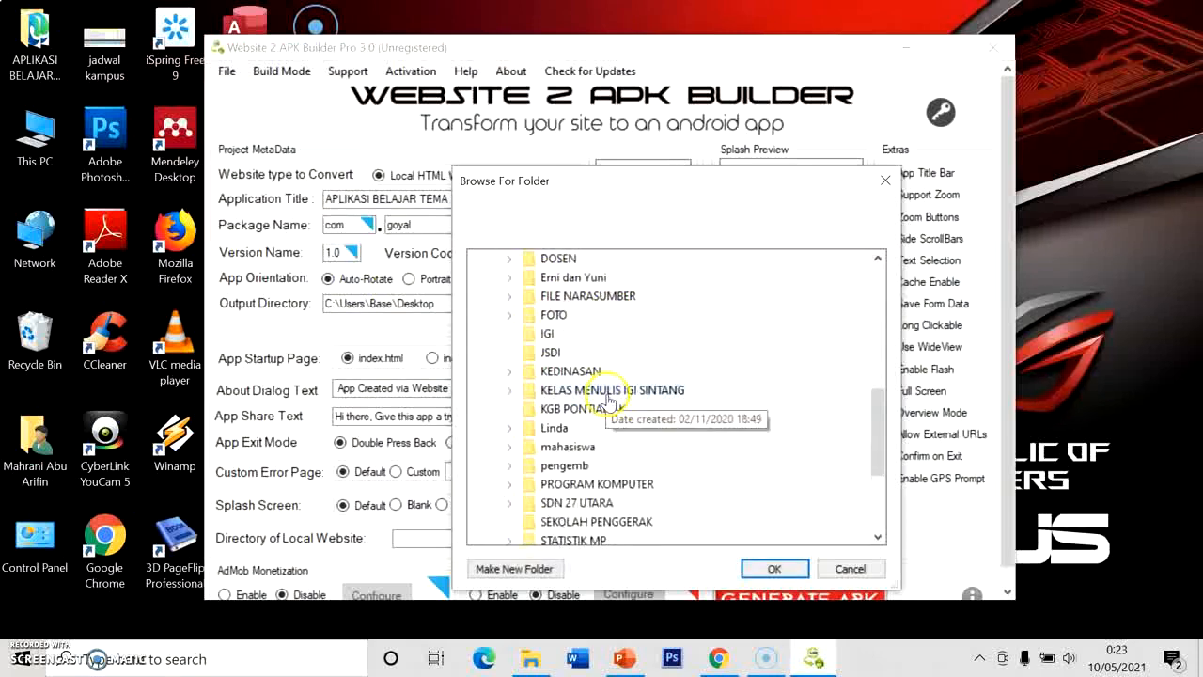
left_click(559, 258)
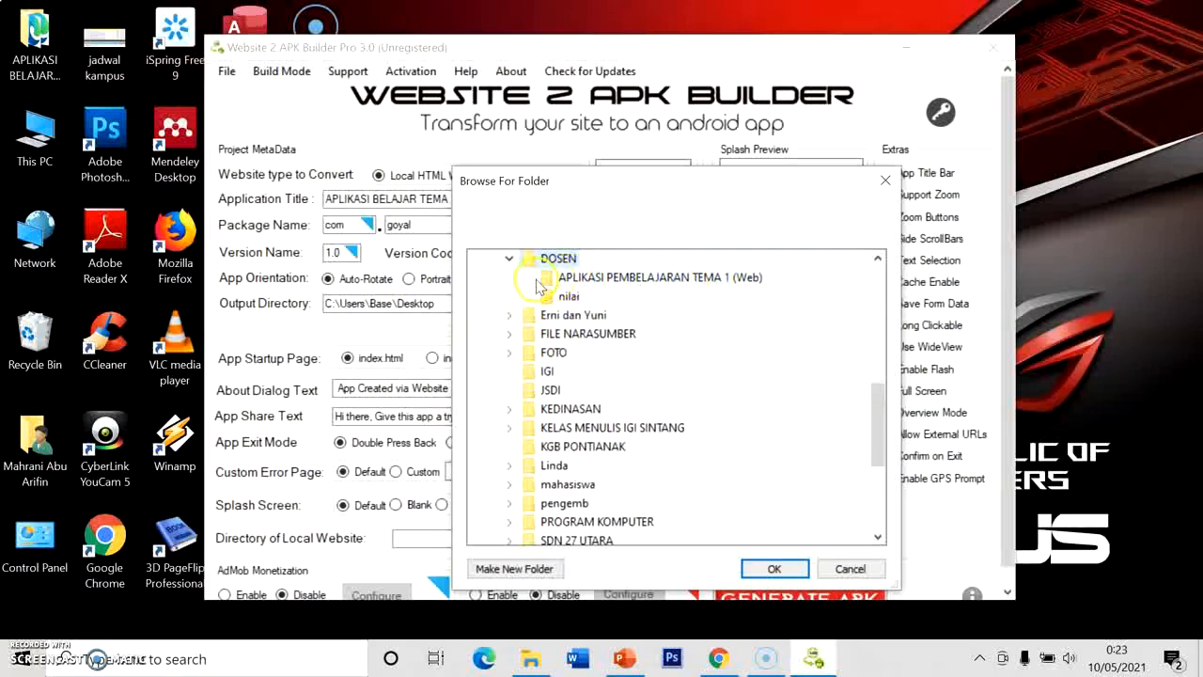
left_click(586, 280)
left_click(774, 569)
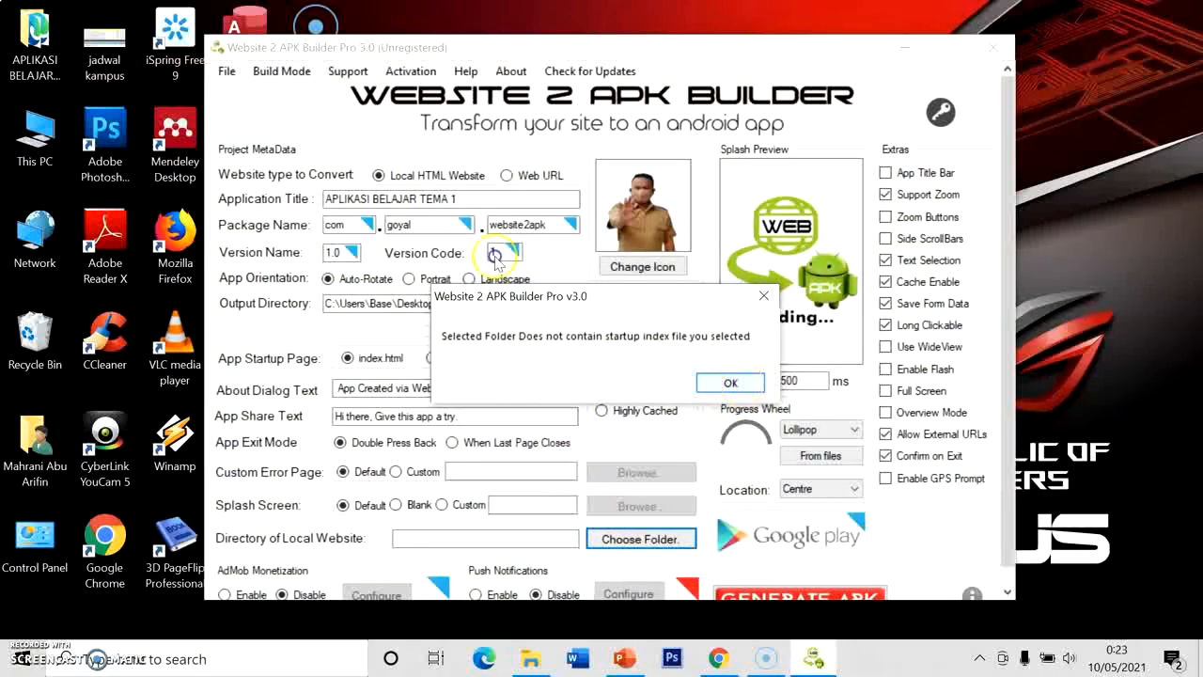
left_click(741, 385)
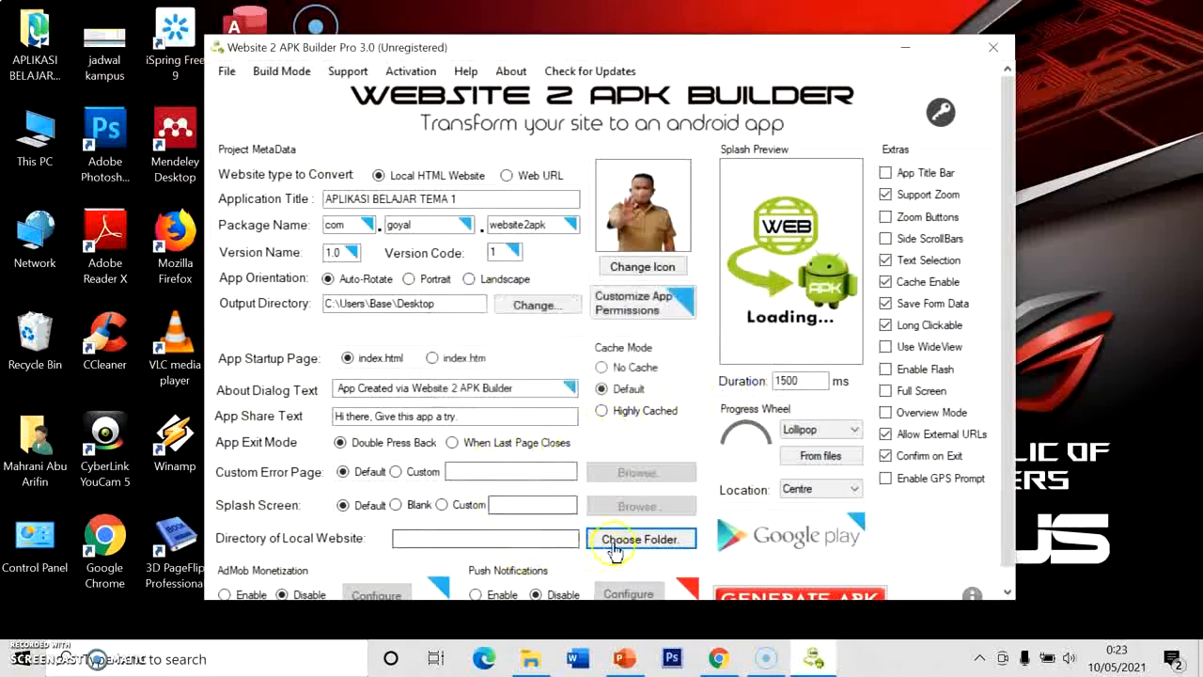
- Move the Website 2 APK Builder window slightly higher on the desktop
scroll(451, 526, "down", 1)
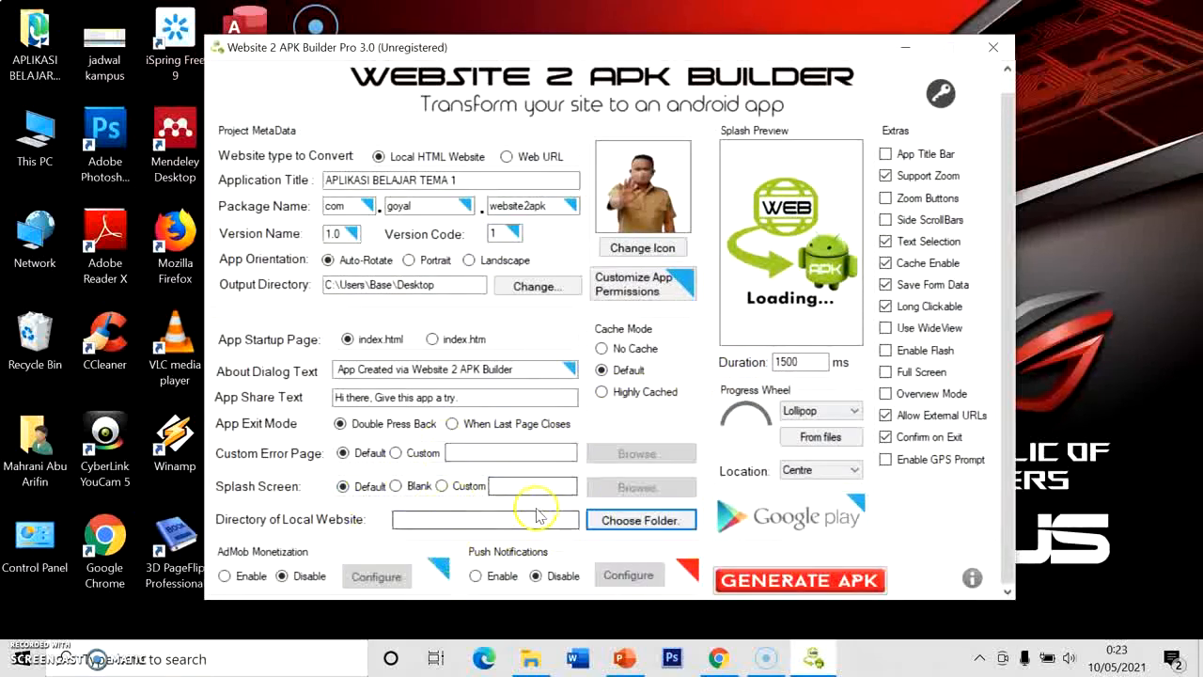
left_click(790, 585)
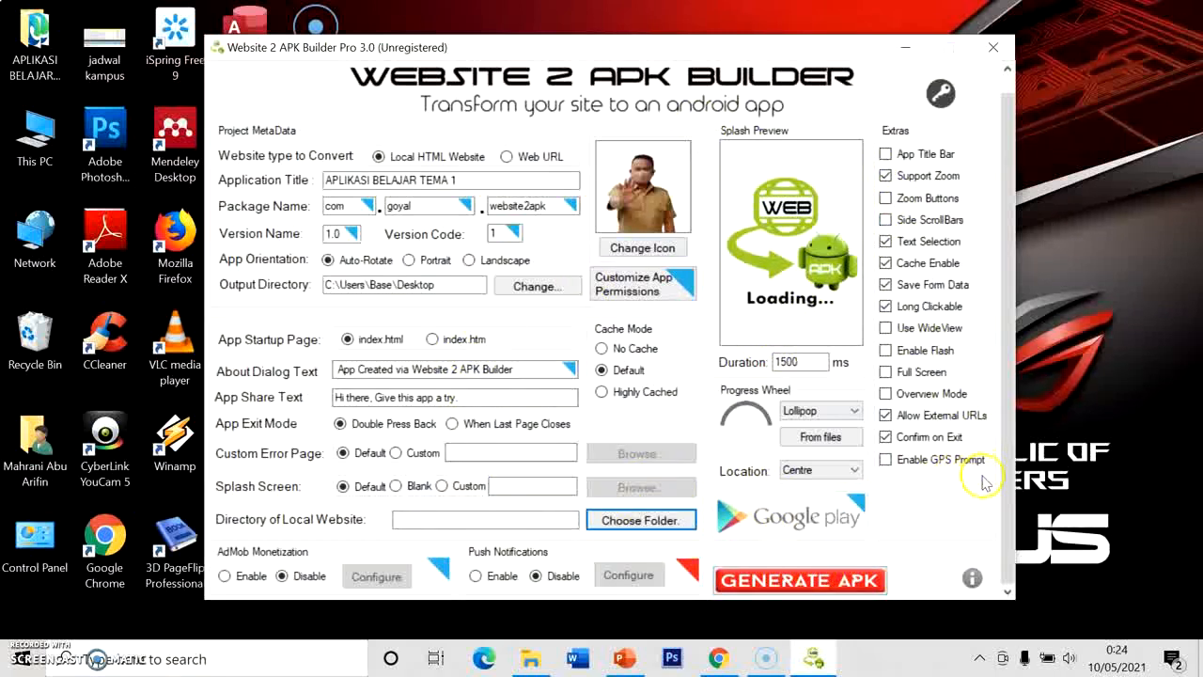
left_click(137, 40)
left_click(499, 53)
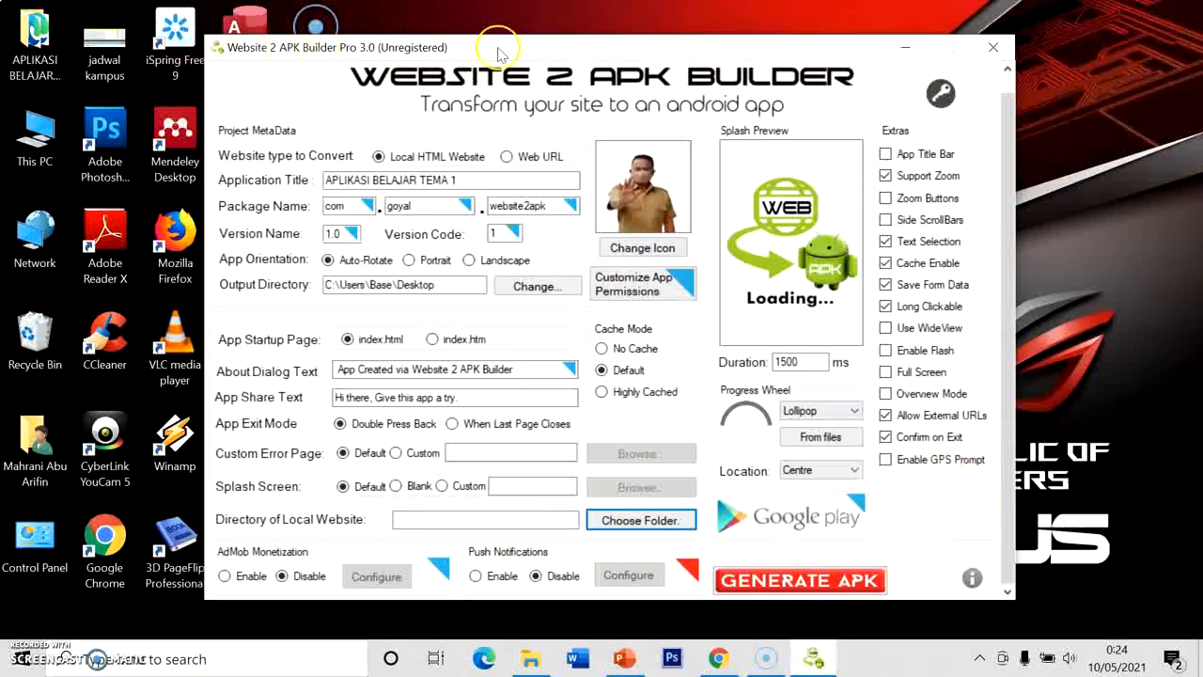
mouse_move(531, 49)
left_mouse_down()
mouse_move(722, 33)
mouse_move(535, 28)
left_mouse_up()
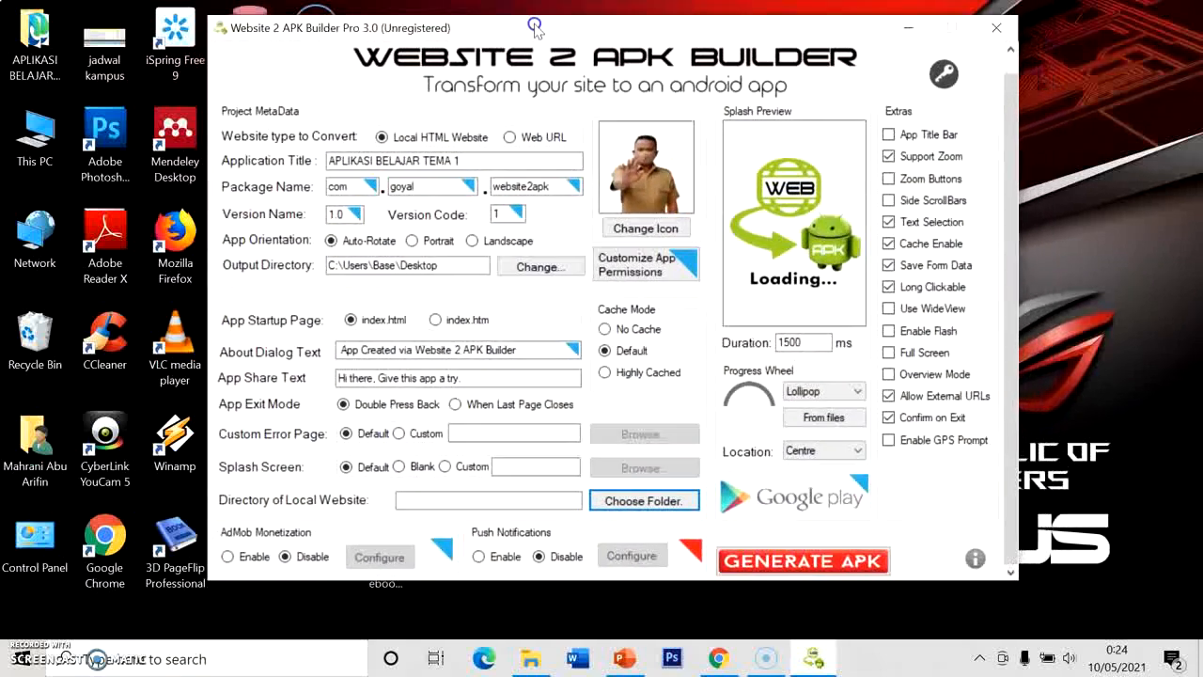
left_click(547, 55)
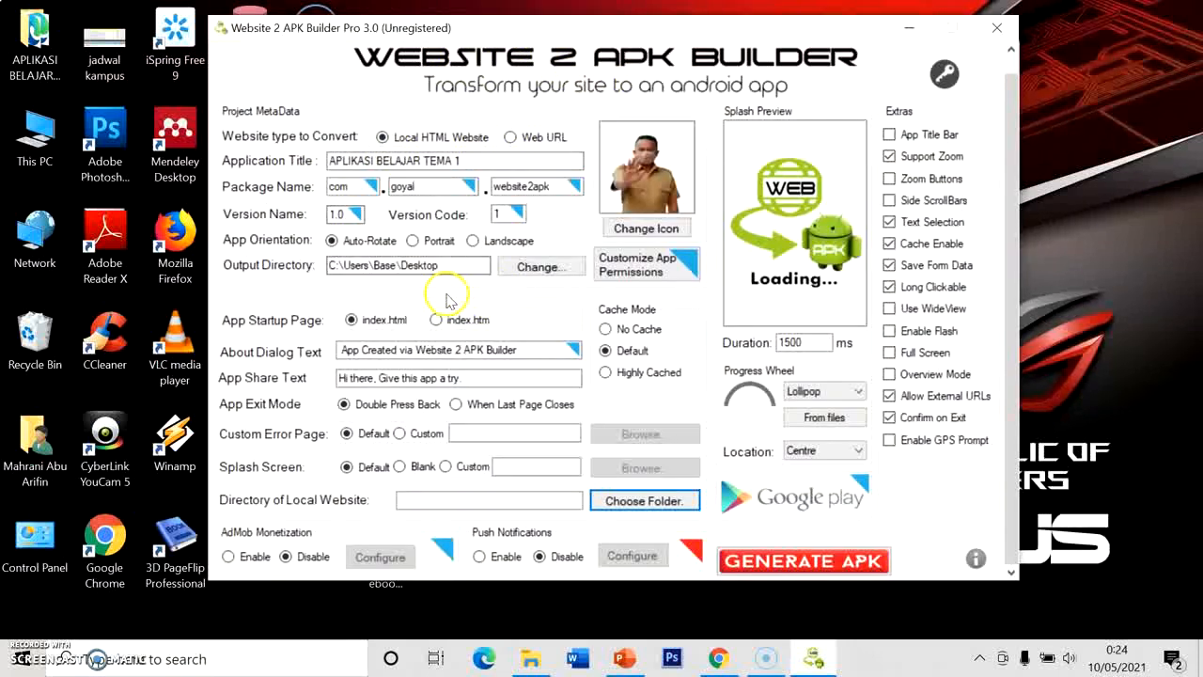
- Set the local website directory to the APLIKASI BELAJAR MEMBACA (Web) folder on the Desktop
left_click(644, 500)
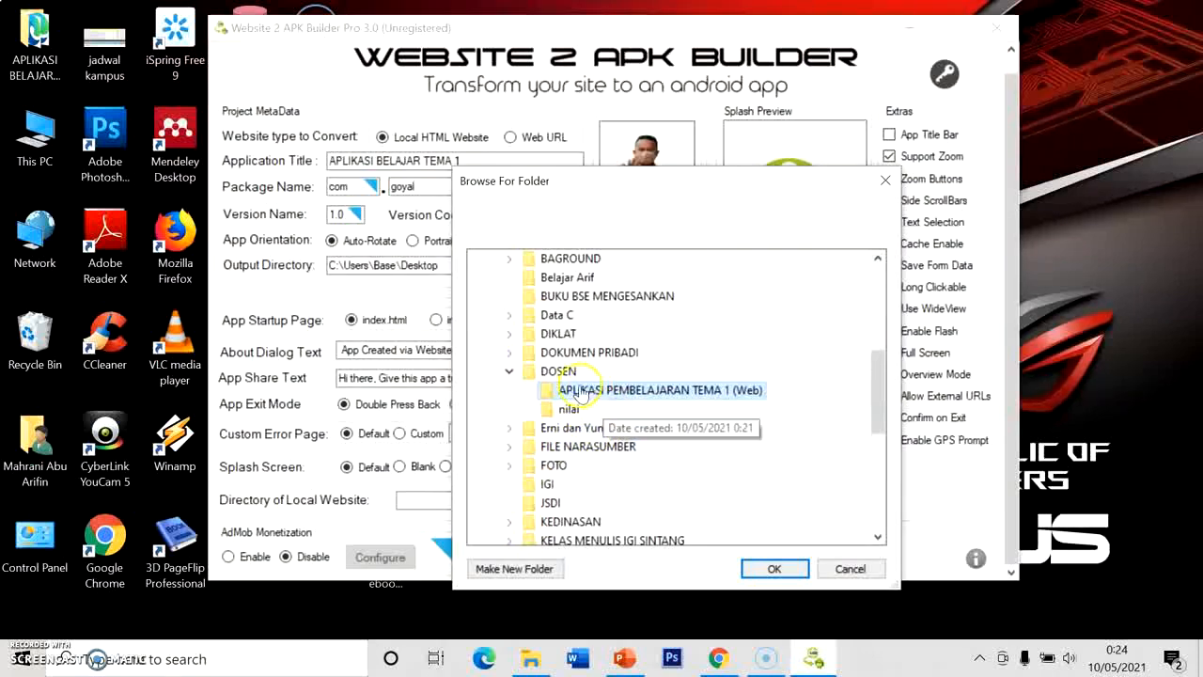
double_click(611, 447)
double_click(612, 464)
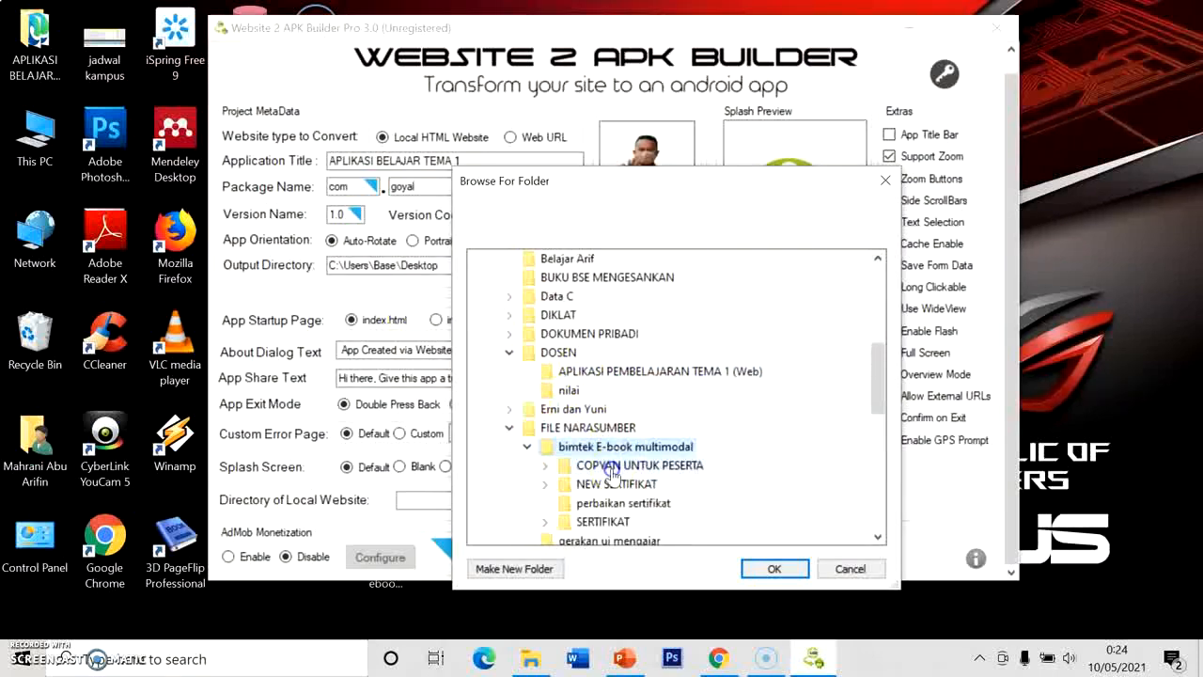
left_click(639, 465)
scroll(658, 475, "down", 2)
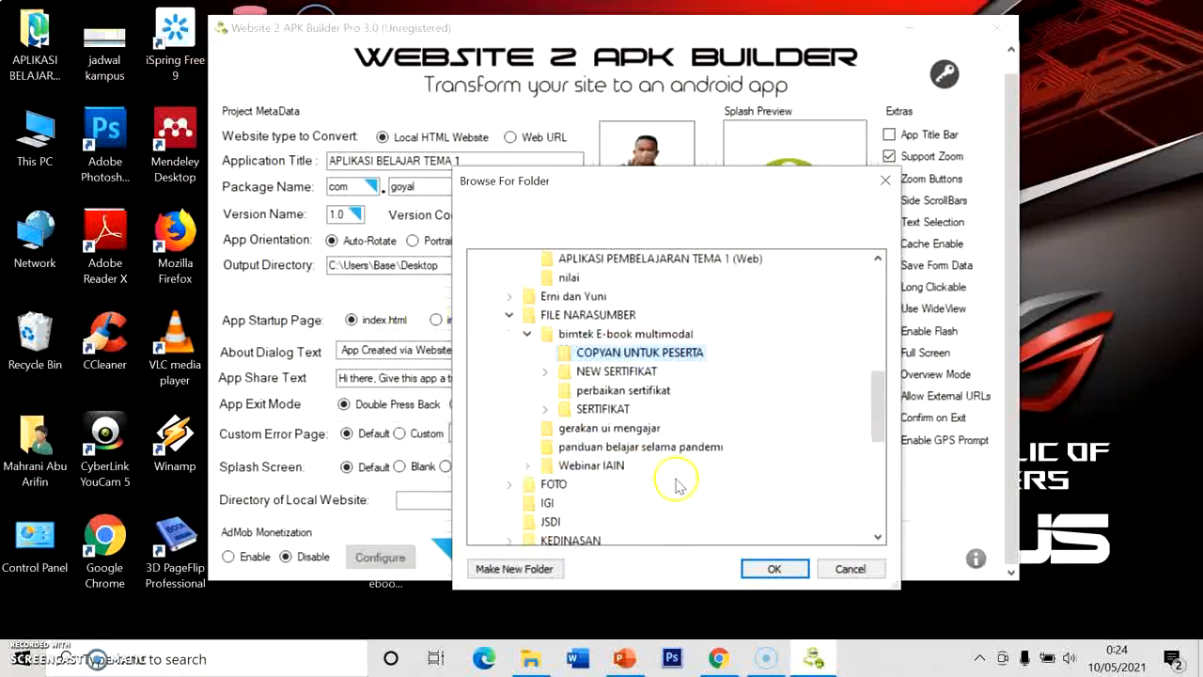
scroll(693, 416, "down", 6)
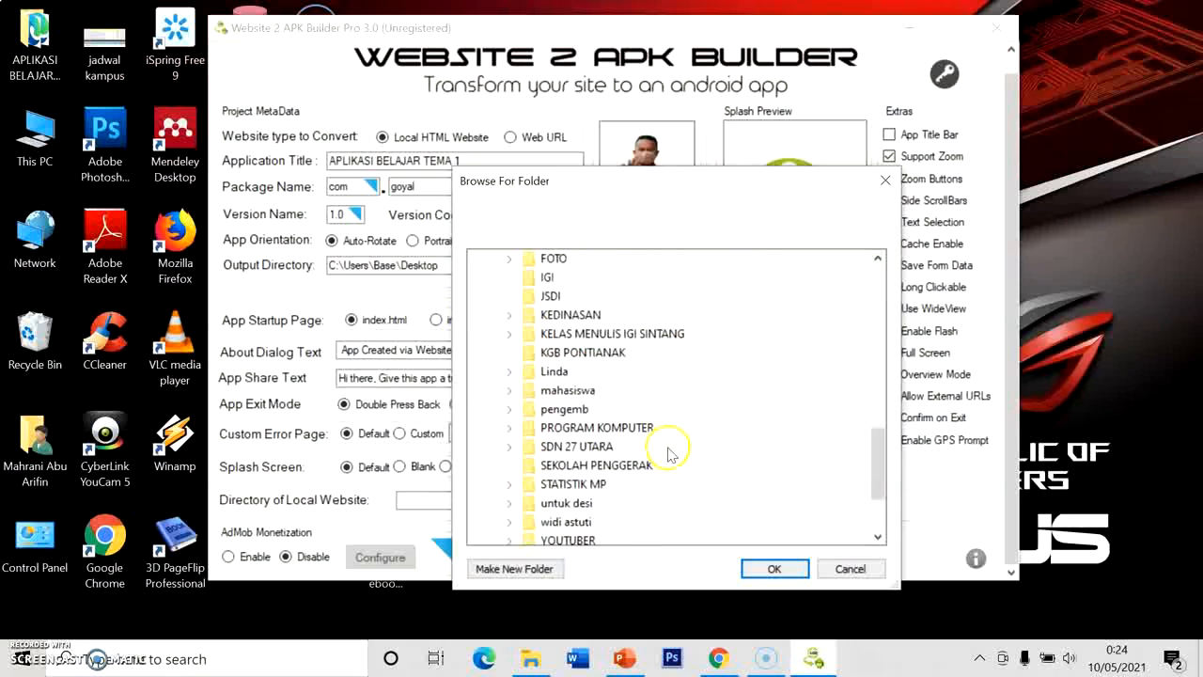
double_click(609, 522)
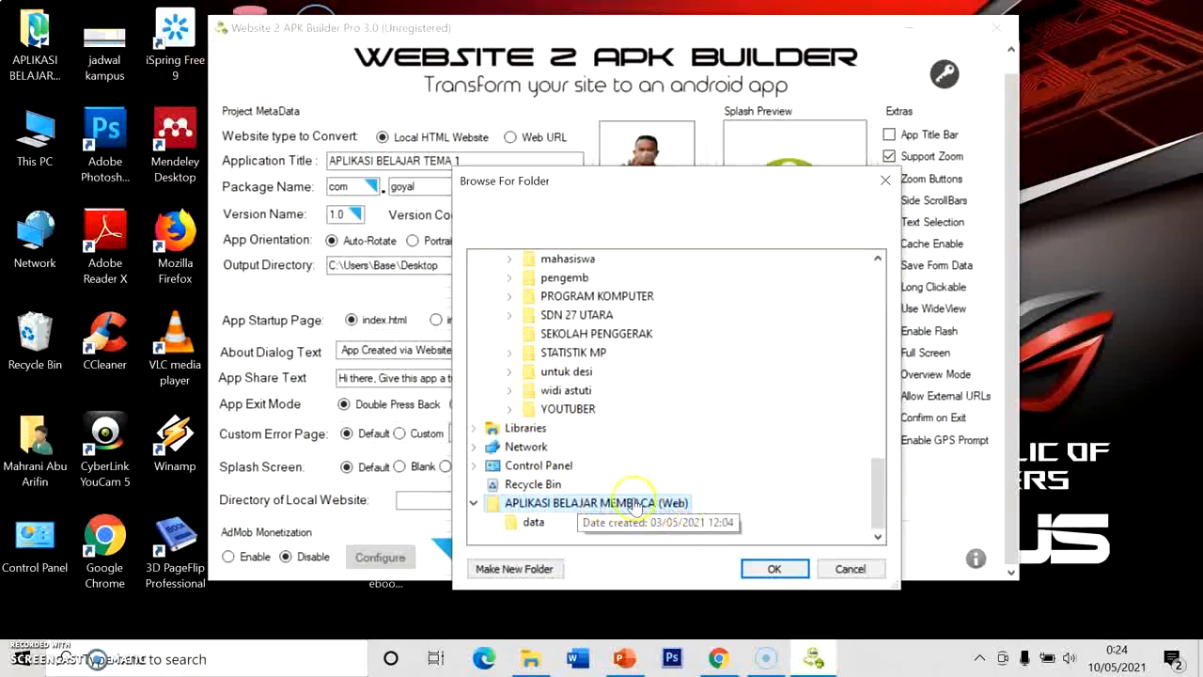
left_click(769, 568)
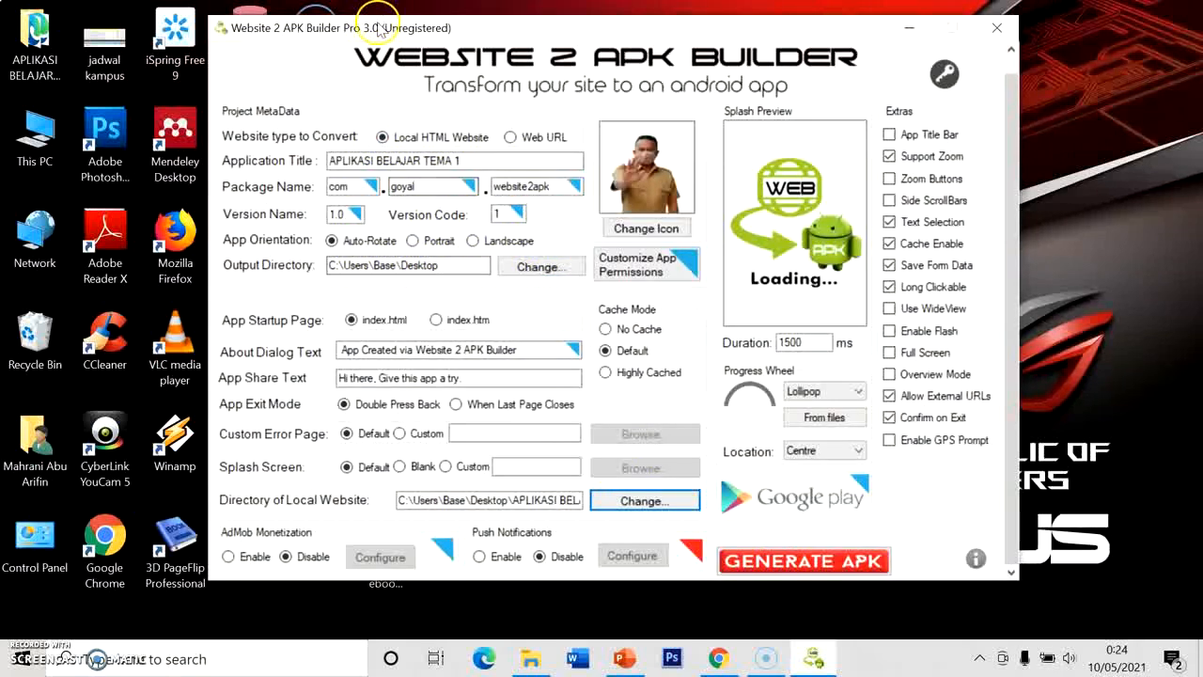
- Move the builder window clear of the desktop icons and generate the APK from the configured project, finishing the build
left_click_drag(376, 27, 671, 13)
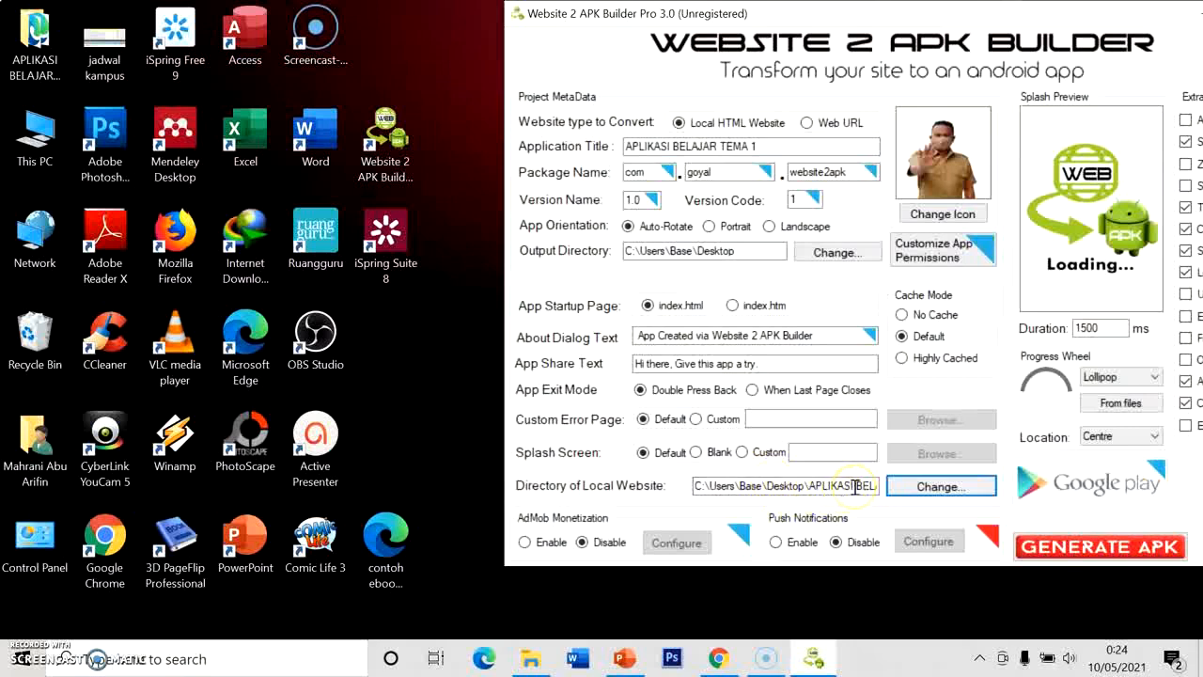
left_click(825, 491)
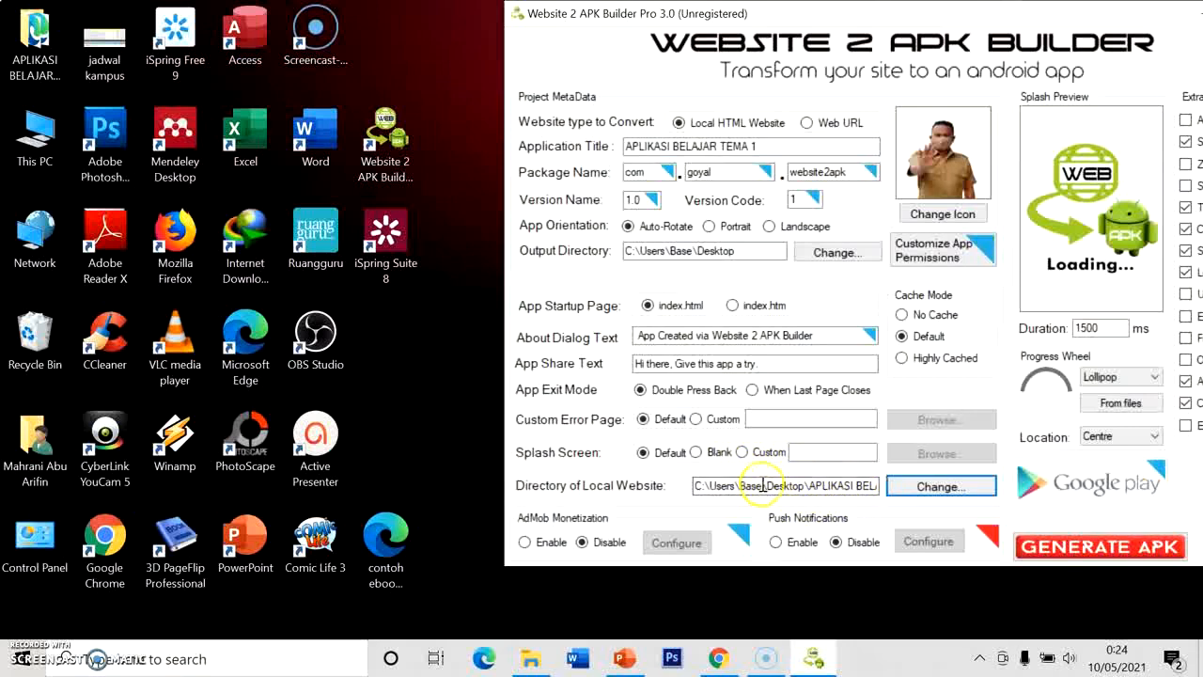
left_click(1071, 554)
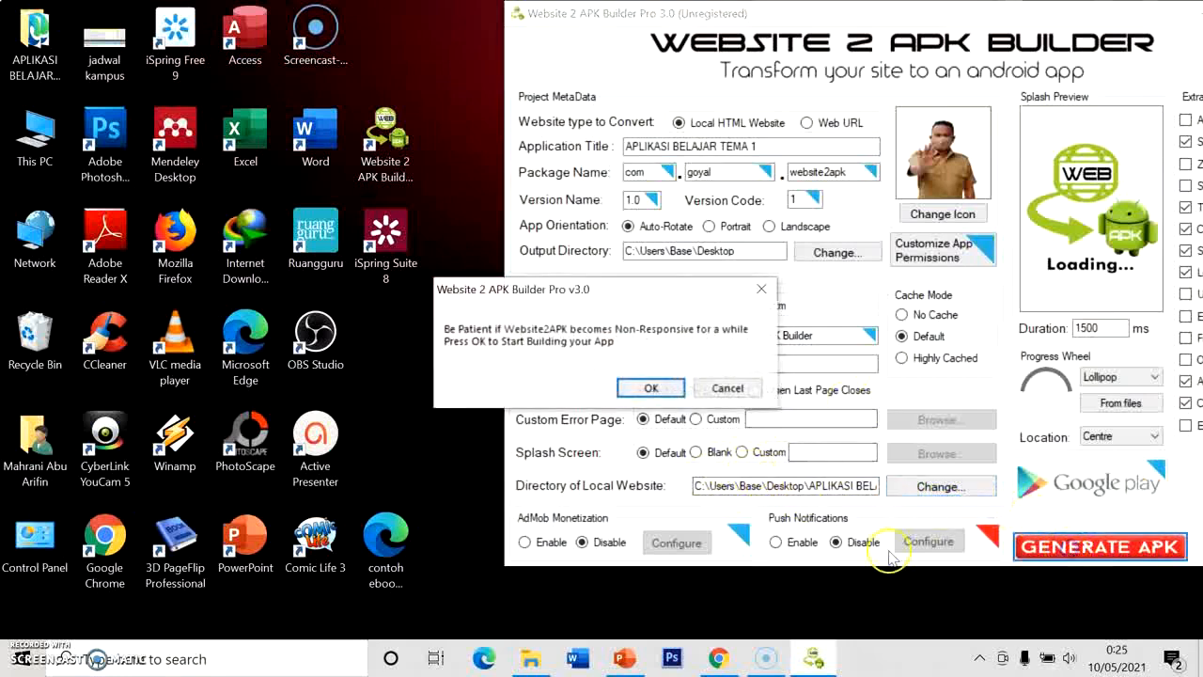
left_click(639, 401)
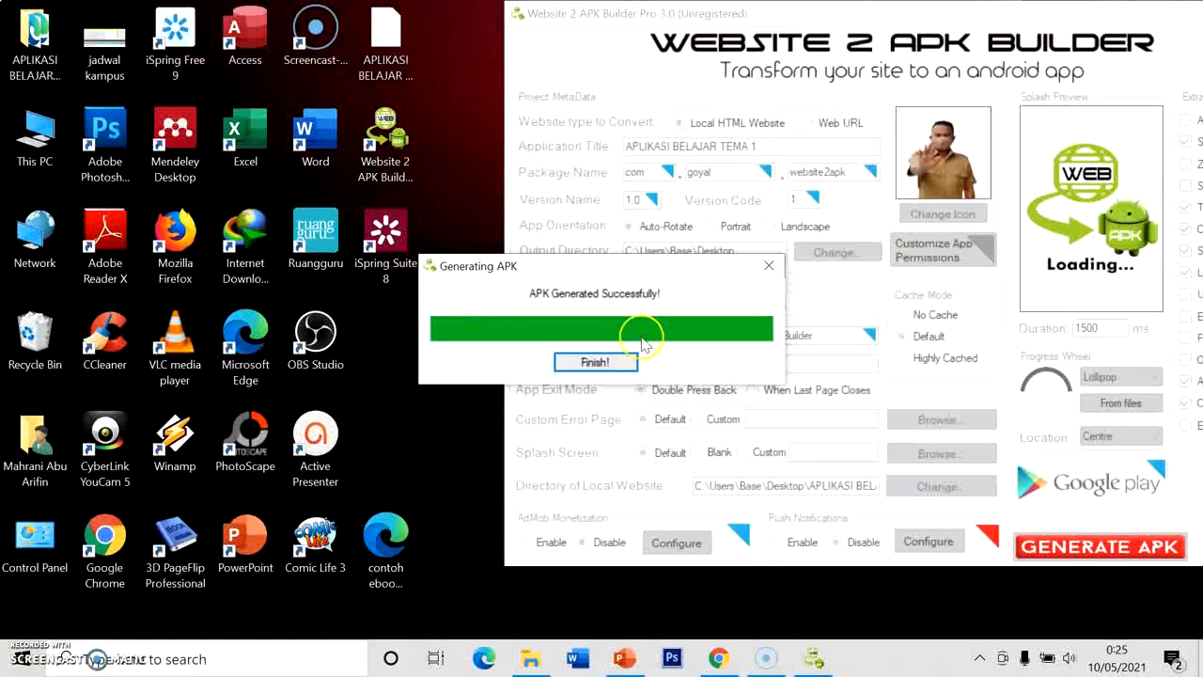
left_click(595, 362)
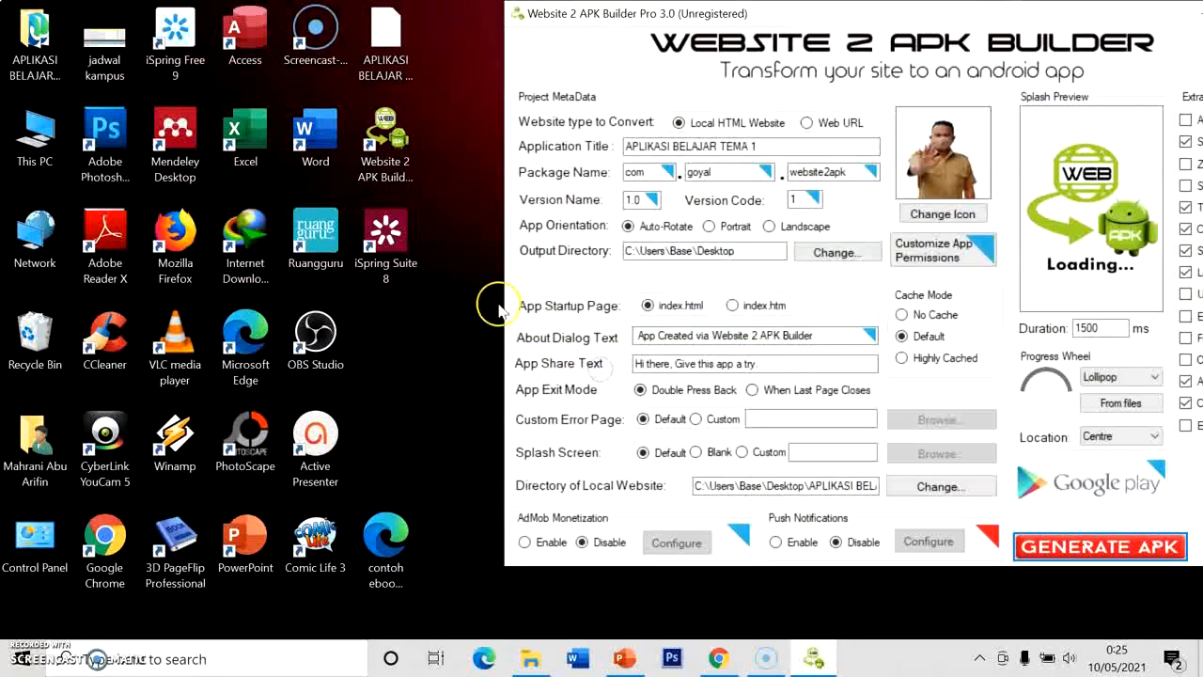
- Locate the generated APLIKASI BELAJAR TEMA 1.apk on the desktop and shift the builder window back so its settings are fully in view
left_click(429, 337)
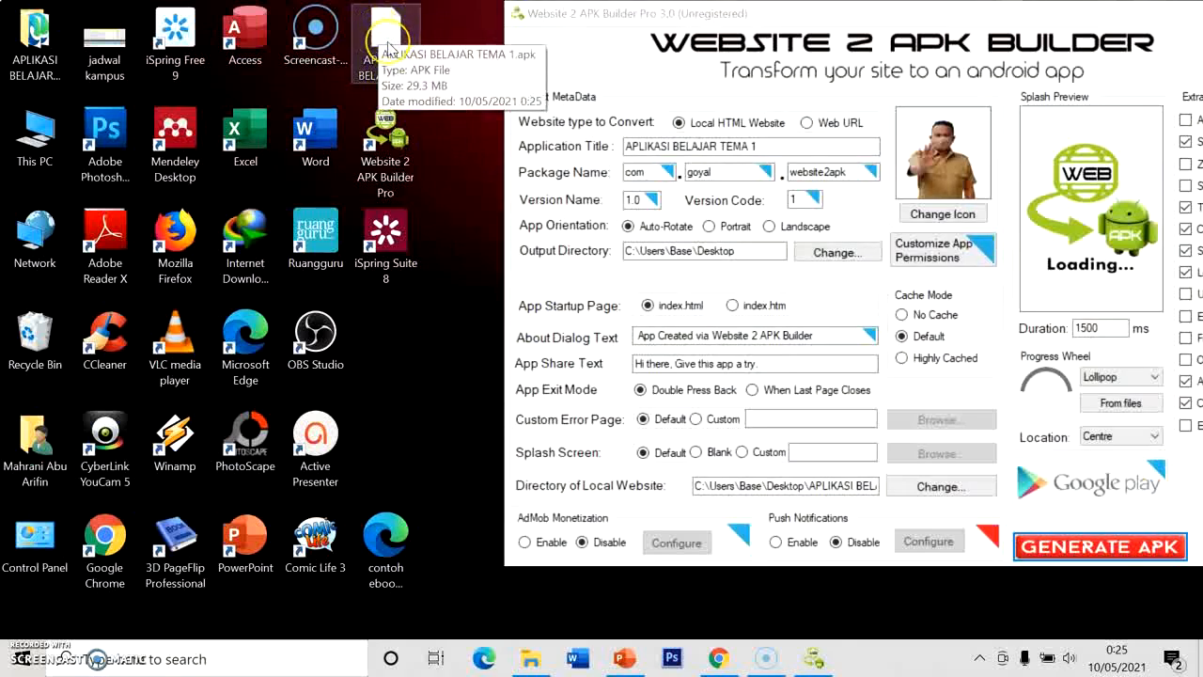
left_click(393, 35)
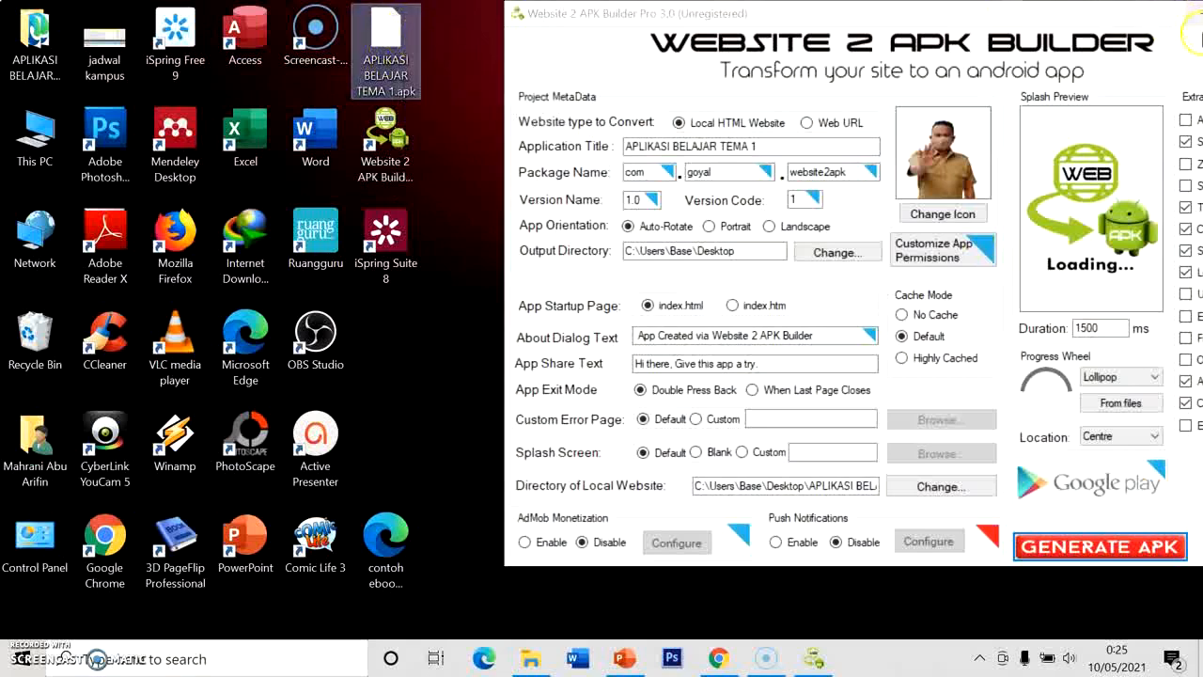
left_click_drag(1105, 17, 1026, 21)
left_click(385, 42)
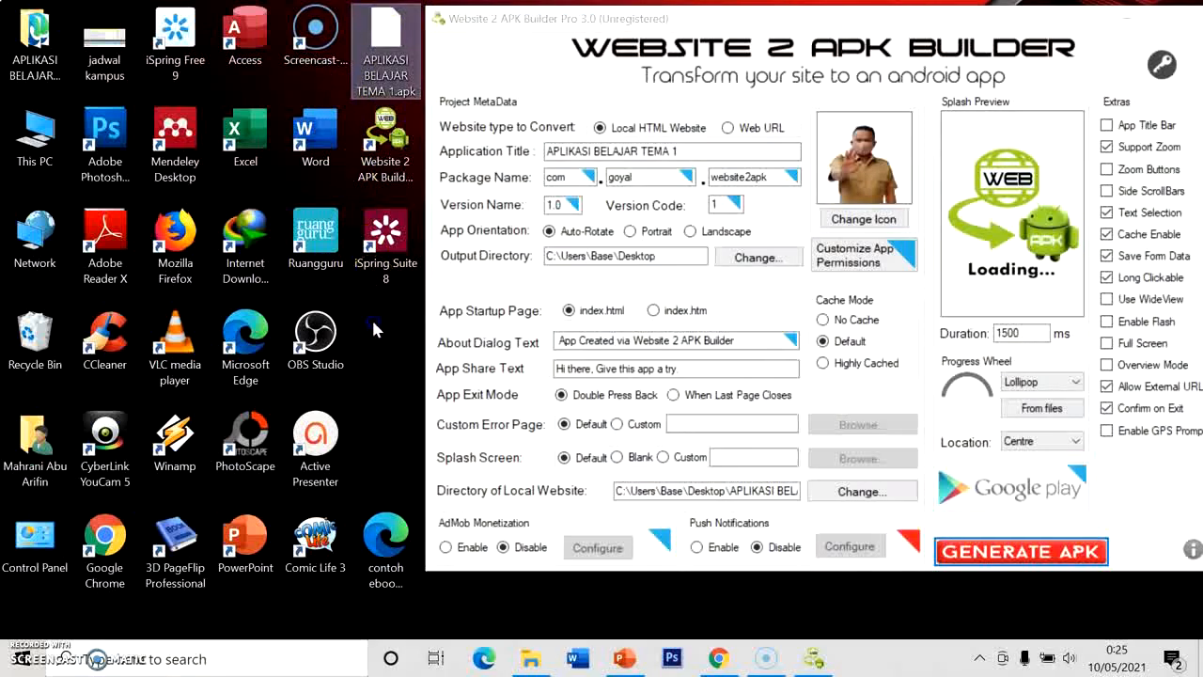
double_click(383, 42)
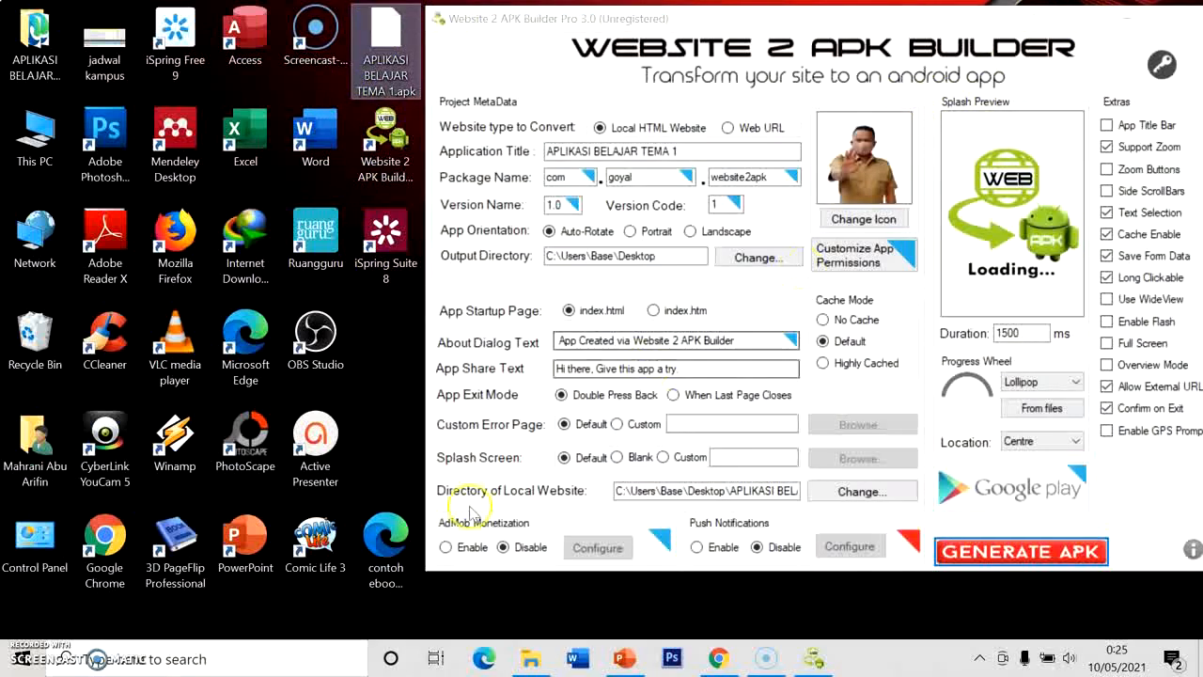
- Switch to WhatsApp Web in Chrome and open the chat of the contact who should receive the app
left_click(720, 658)
left_click(75, 16)
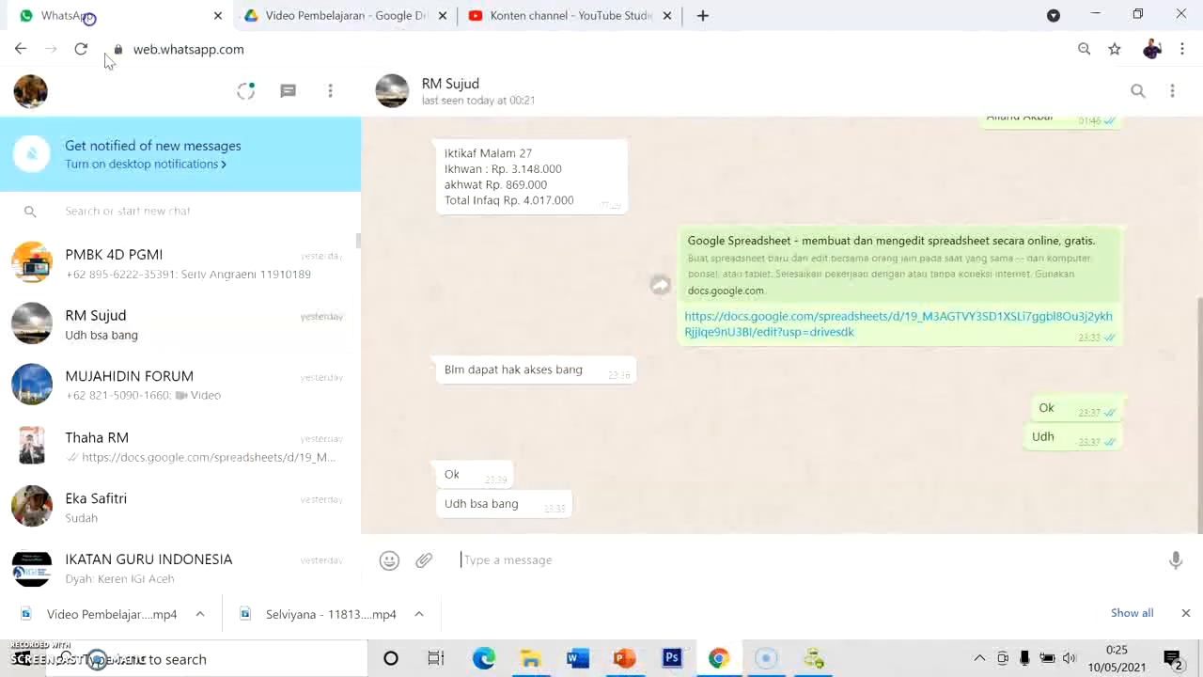
left_click(120, 212)
left_click(122, 318)
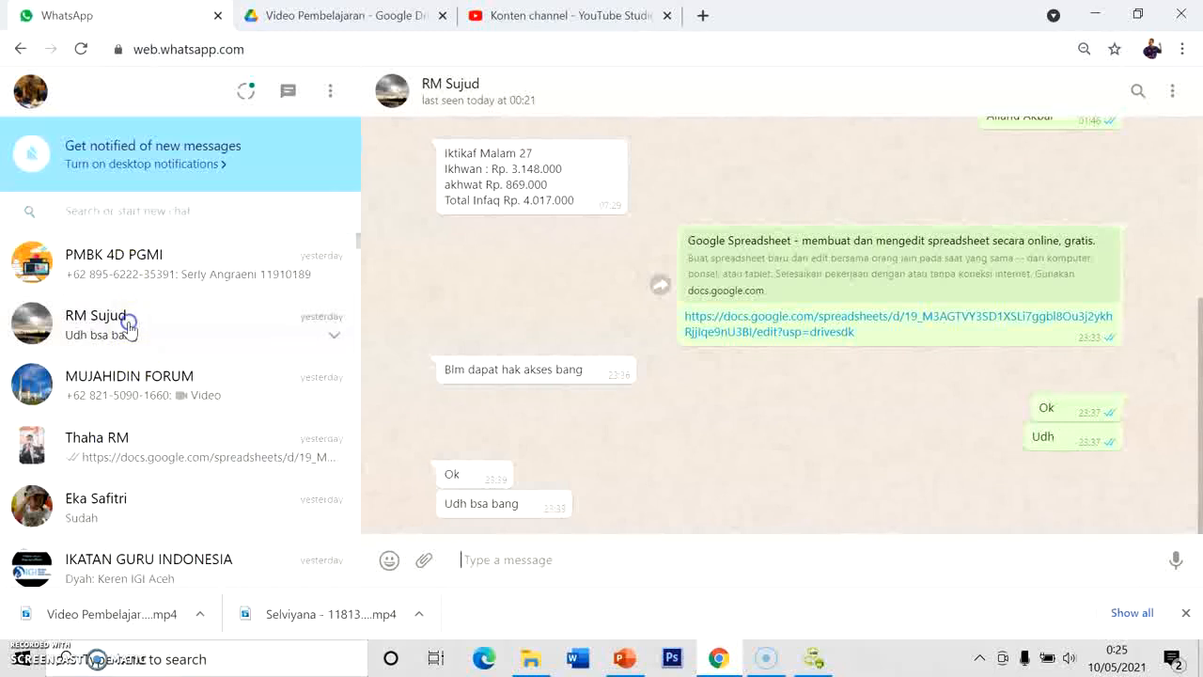
- Try to send APLIKASI BELAJAR TEMA 1.apk from the Desktop as a document in the open chat
left_click(424, 560)
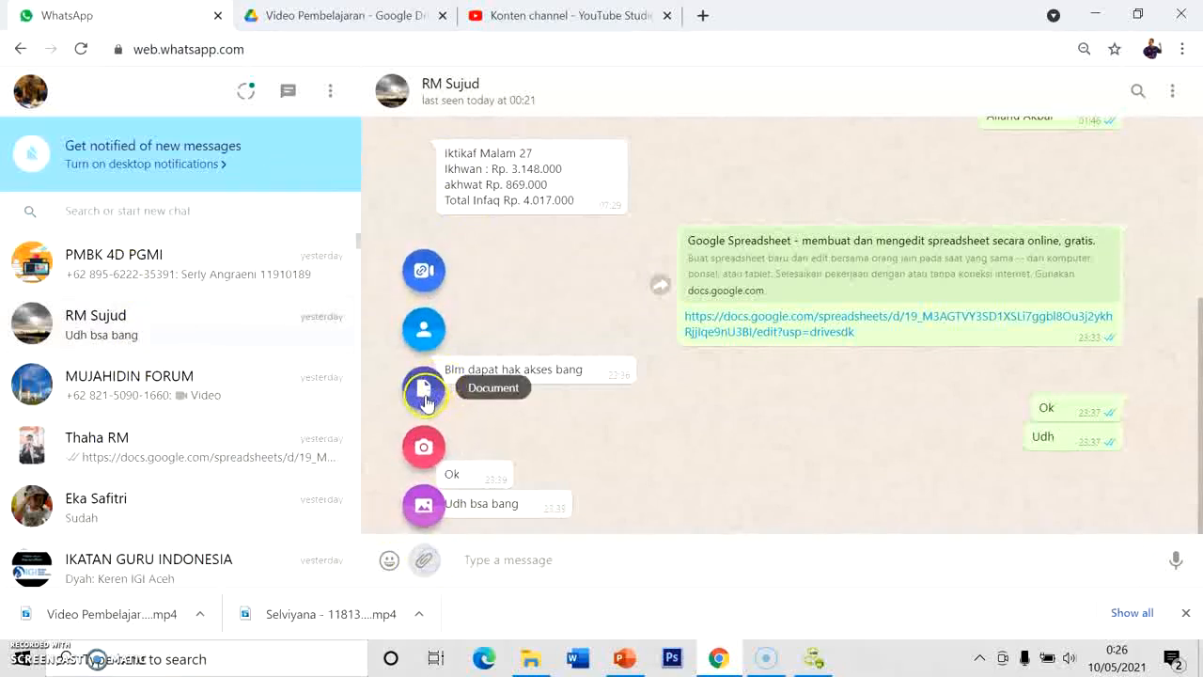
left_click(424, 392)
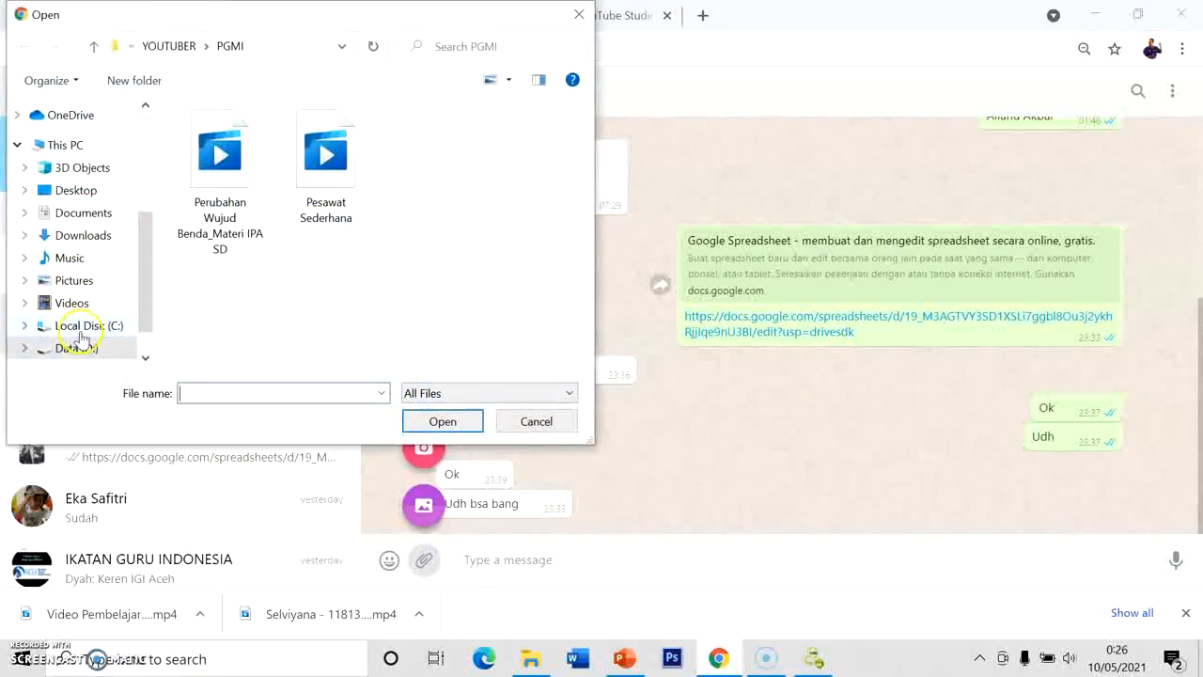
left_click(82, 336)
left_click(86, 193)
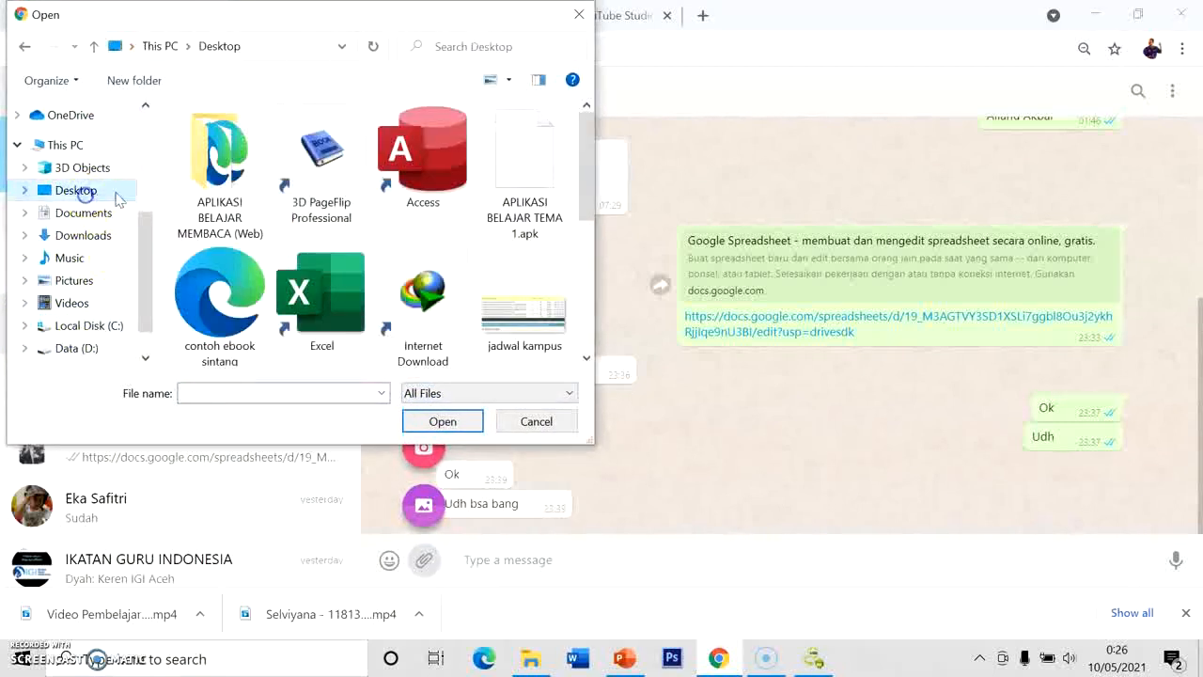
left_click(536, 164)
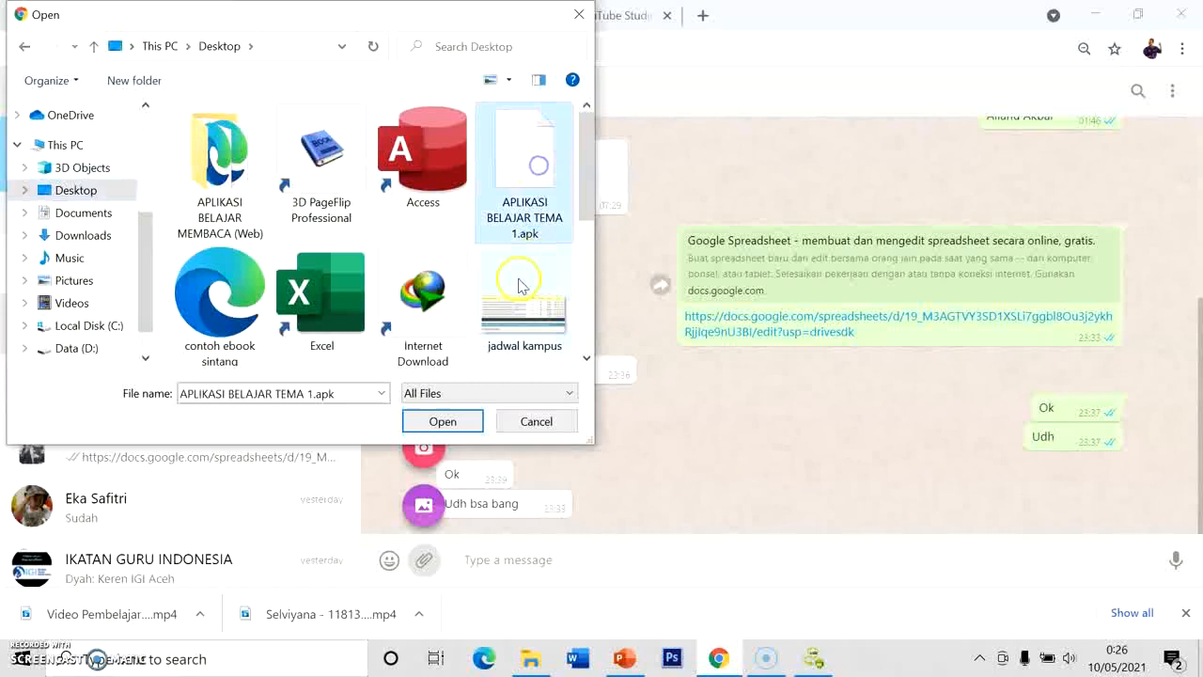
left_click(445, 423)
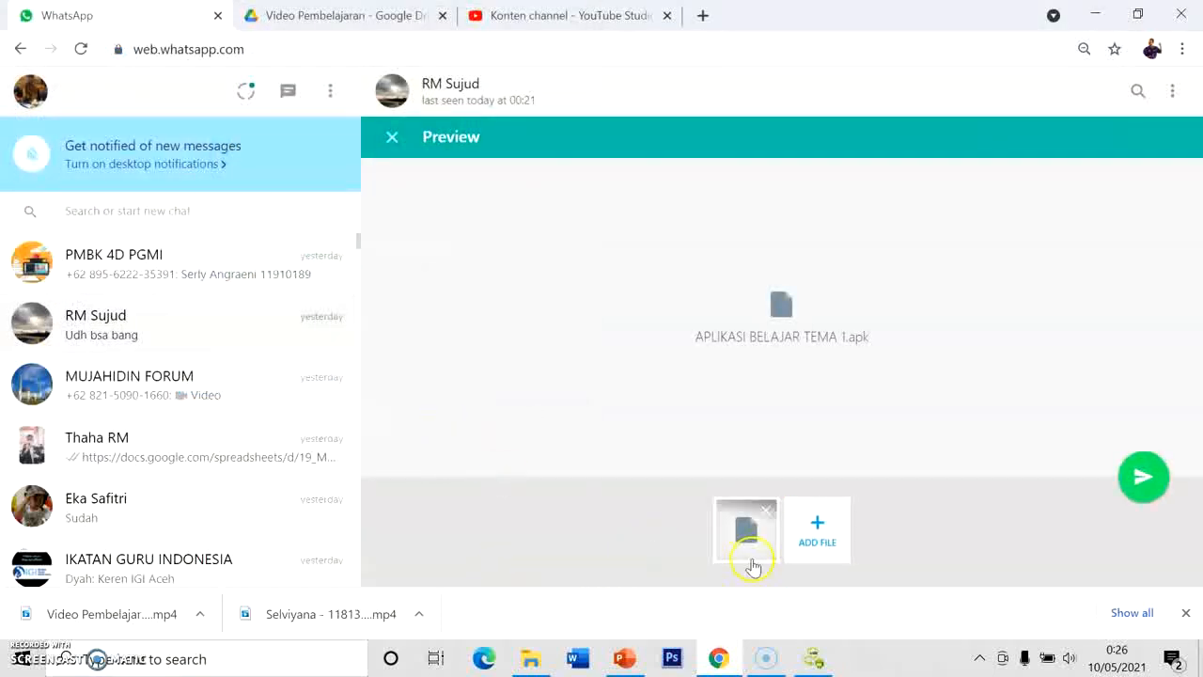
left_click(1135, 481)
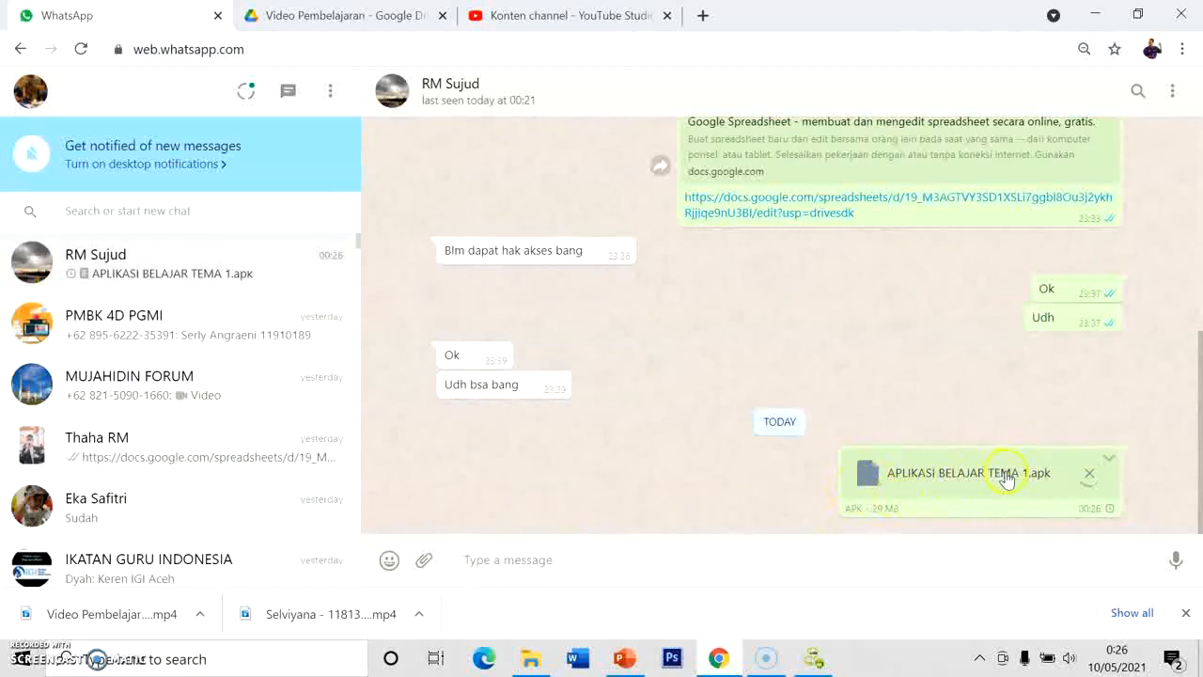
- Cancel the APK upload and delete its message for yourself, including the file from the phone
left_click(1091, 482)
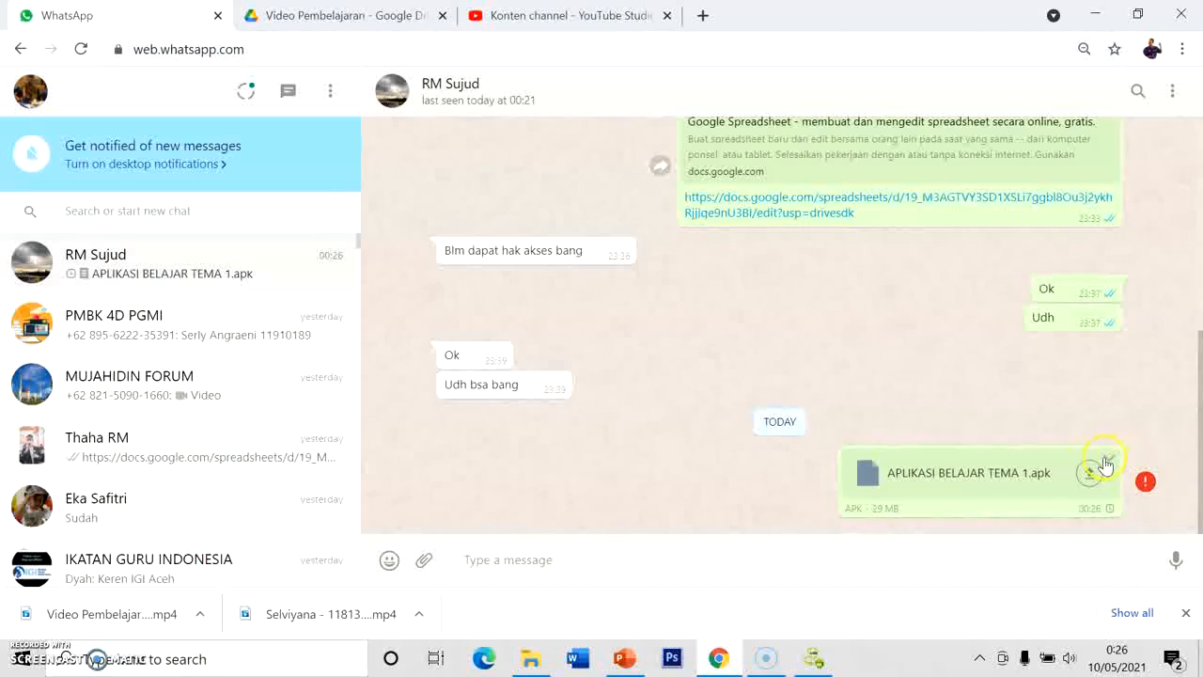
left_click(1106, 458)
left_click(1035, 425)
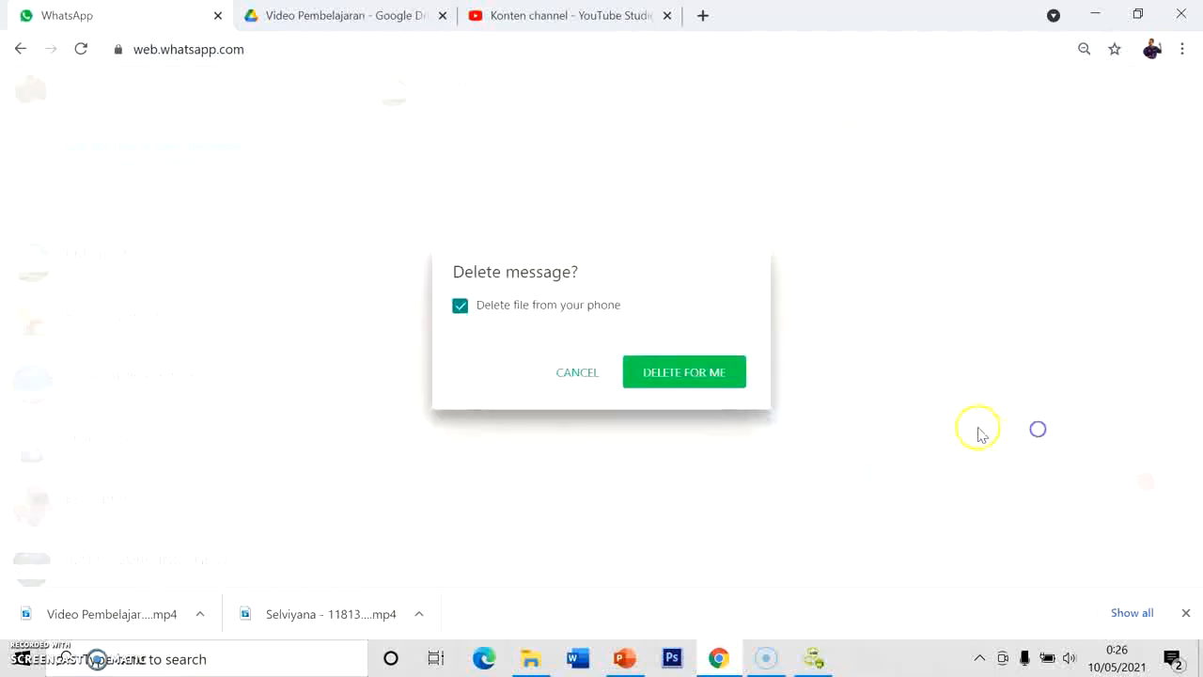
left_click(696, 371)
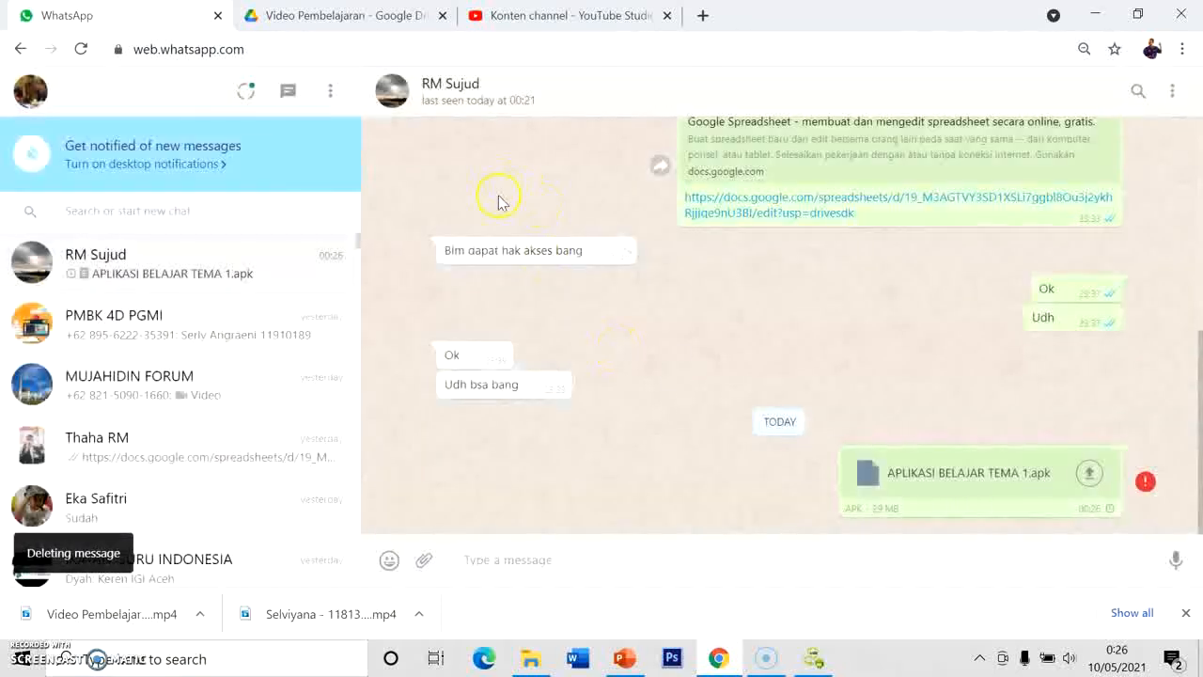
- Switch to the MEMBUAT APLIKASI ANDROID presentation in PowerPoint
left_click(622, 652)
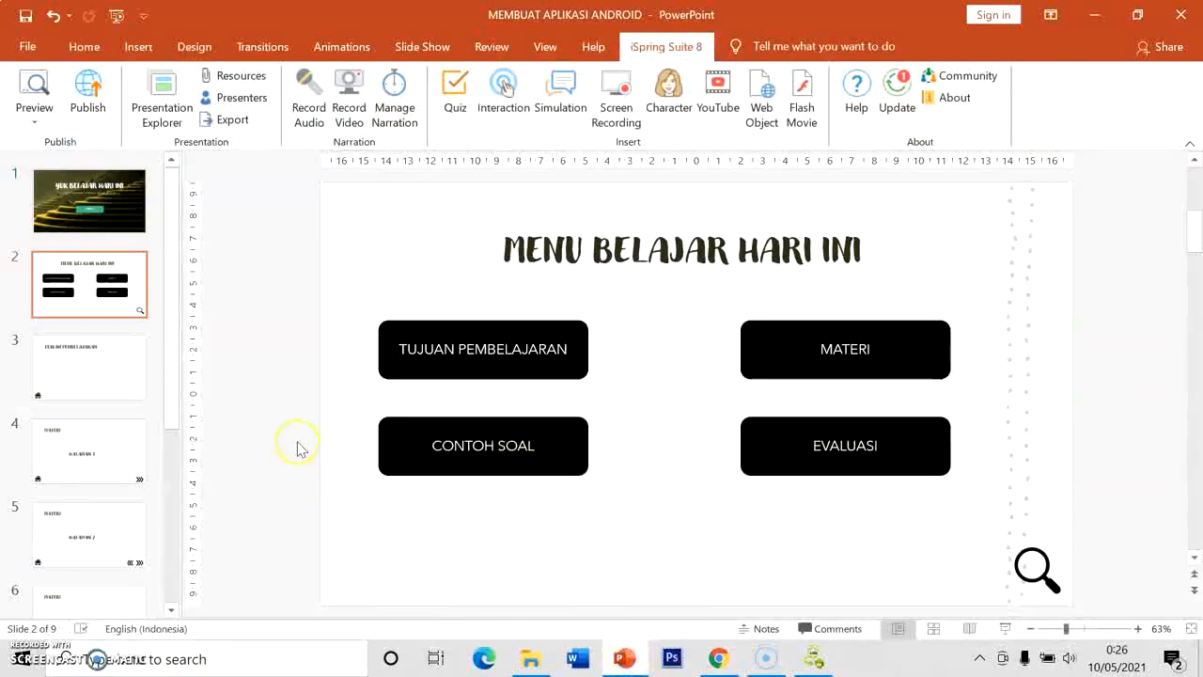